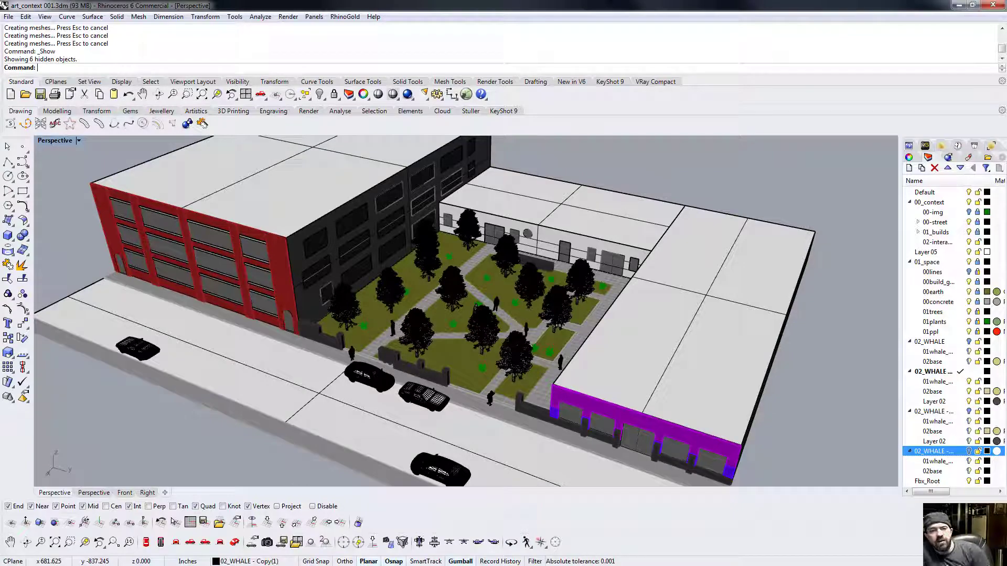
# Set the perspective viewport showing the courtyard to the Rendered display mode
pyautogui.moveTo(427, 285); pyautogui.dragTo(488, 273, button='right')
pyautogui.scroll(4, 486, 313)
pyautogui.scroll(3, 487, 313)
pyautogui.moveTo(412, 307); pyautogui.dragTo(349, 333, button='right')
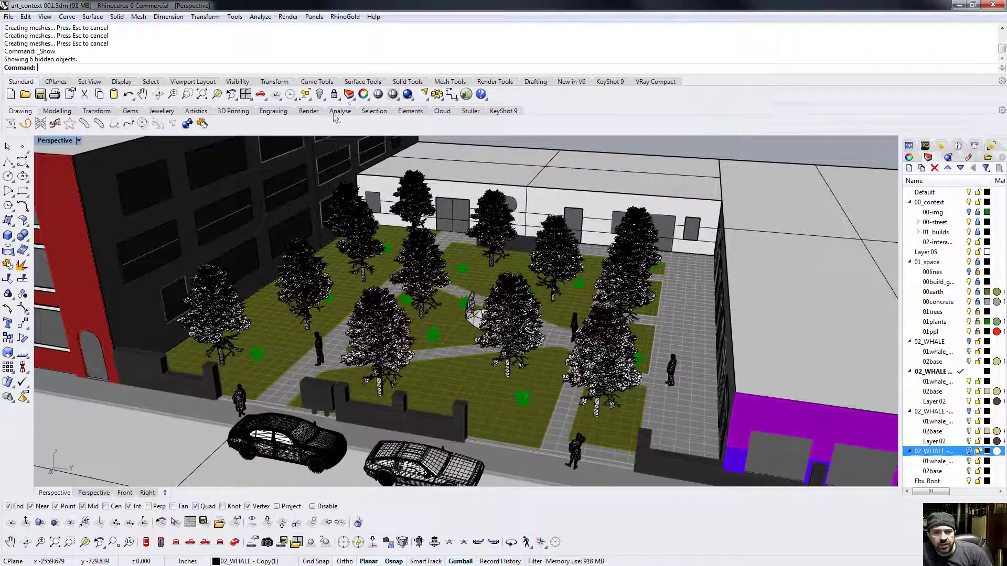
pyautogui.click(393, 94)
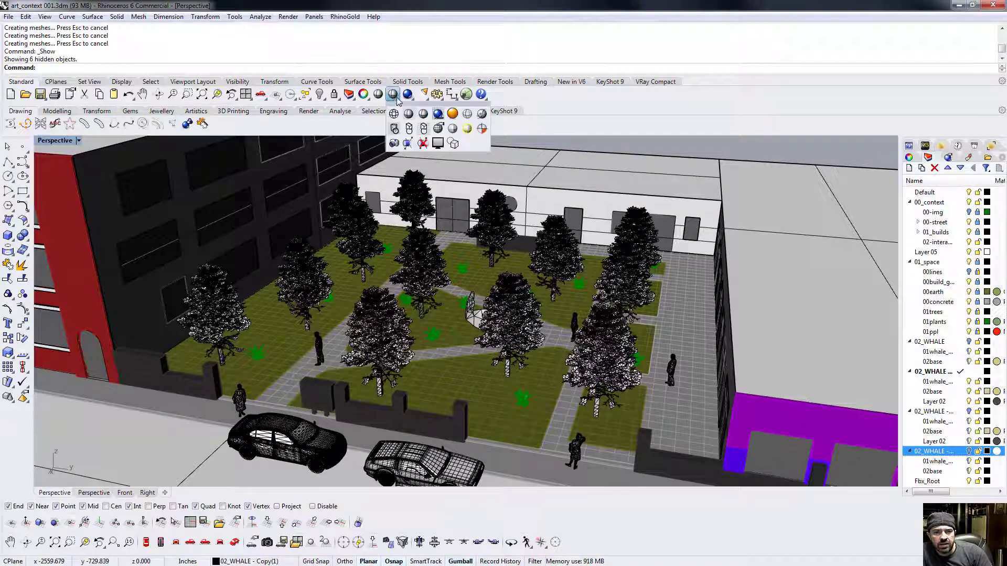
pyautogui.click(438, 115)
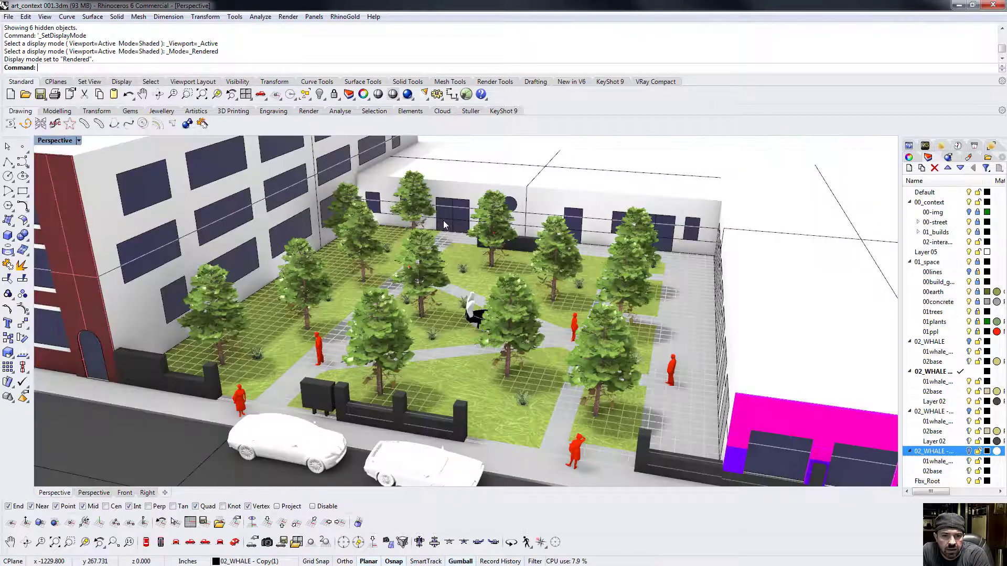
# Examine the rendered courtyard, its sculpture and the surrounding buildings from close up and from a distance
pyautogui.moveTo(435, 220)
pyautogui.mouseDown(button='right')
pyautogui.moveTo(465, 324)
pyautogui.moveTo(124, 196)
pyautogui.mouseUp(button='right')
pyautogui.scroll(7, 491, 333)
pyautogui.moveTo(434, 281)
pyautogui.mouseDown(button='right')
pyautogui.moveTo(351, 286)
pyautogui.moveTo(412, 310)
pyautogui.moveTo(480, 278)
pyautogui.moveTo(549, 290)
pyautogui.mouseUp(button='right')
pyautogui.scroll(-10, 547, 290)
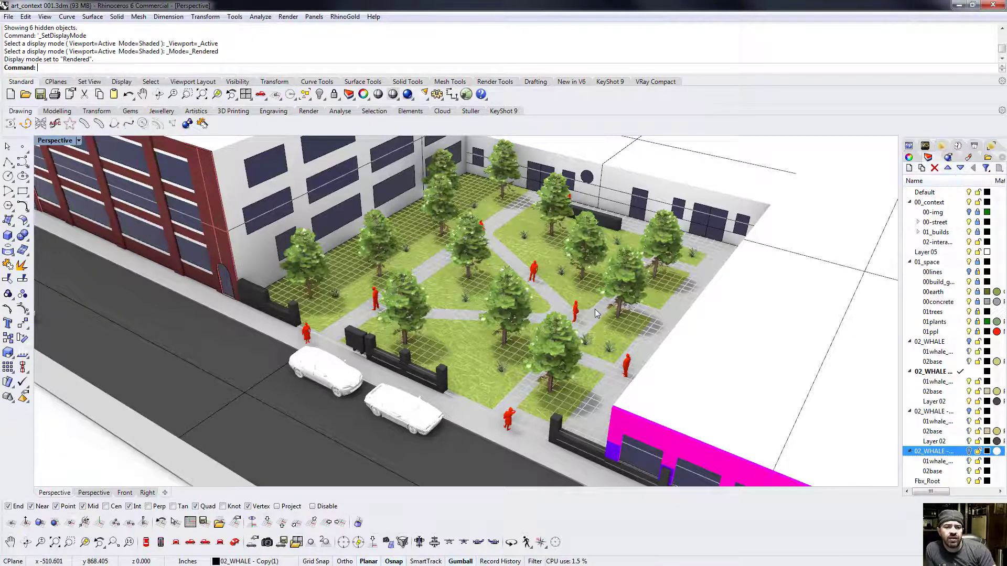
pyautogui.scroll(-4, 594, 313)
pyautogui.scroll(-6, 594, 313)
pyautogui.moveTo(594, 312); pyautogui.dragTo(604, 343, button='right')
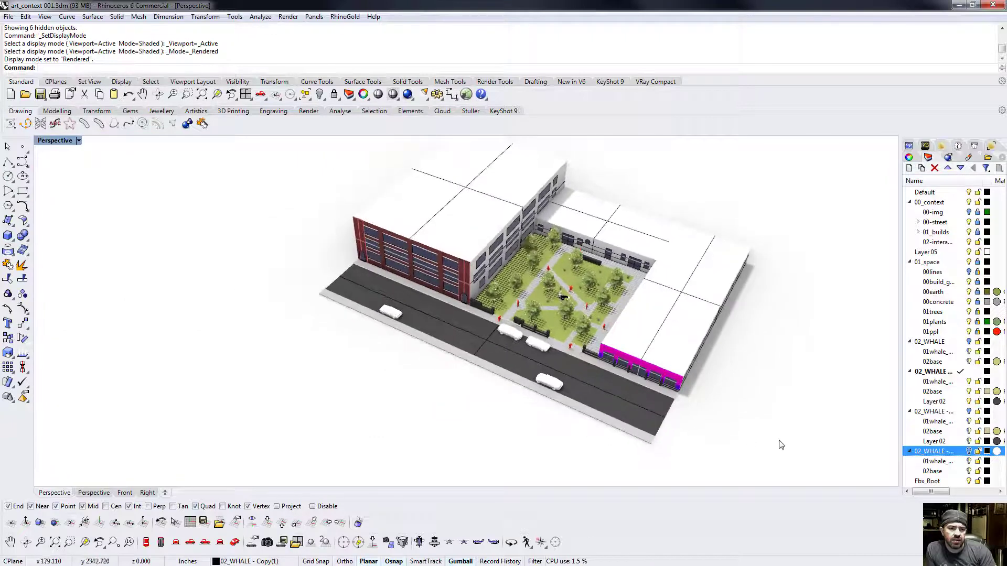
pyautogui.keyDown('shift'); pyautogui.moveTo(768, 389); pyautogui.dragTo(740, 429, button='right'); pyautogui.keyUp('shift')
# Unlock the locked layers under 00_context and 01_space, including 00-street, 01_builds, 00earth and 00concrete
pyautogui.moveTo(748, 436); pyautogui.dragTo(247, 162)
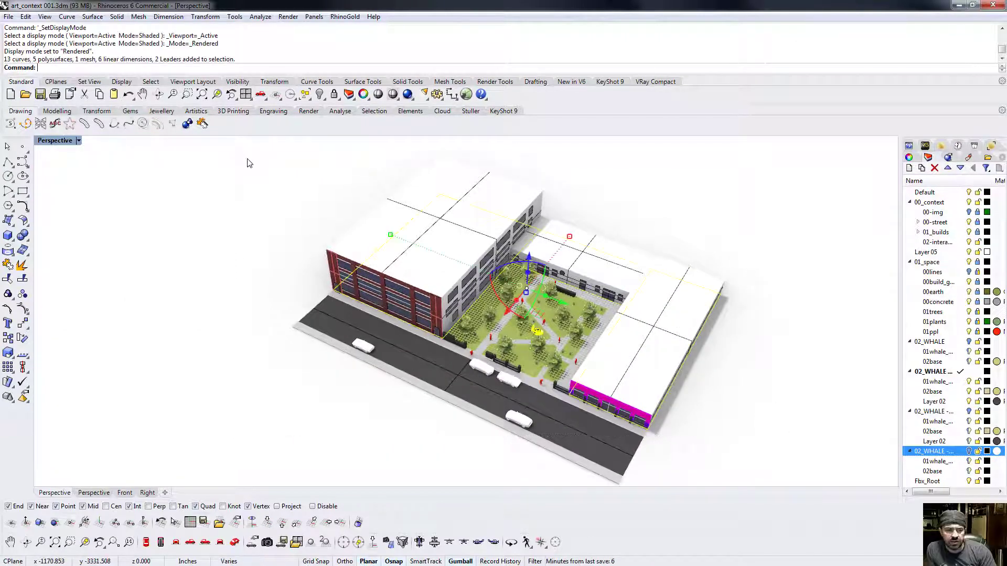
pyautogui.click(978, 232)
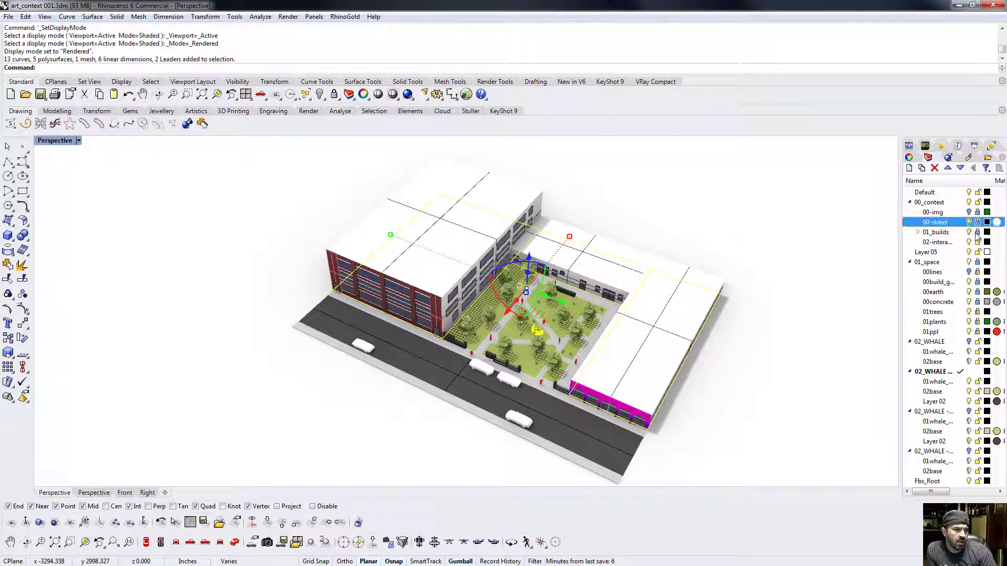
pyautogui.click(977, 261)
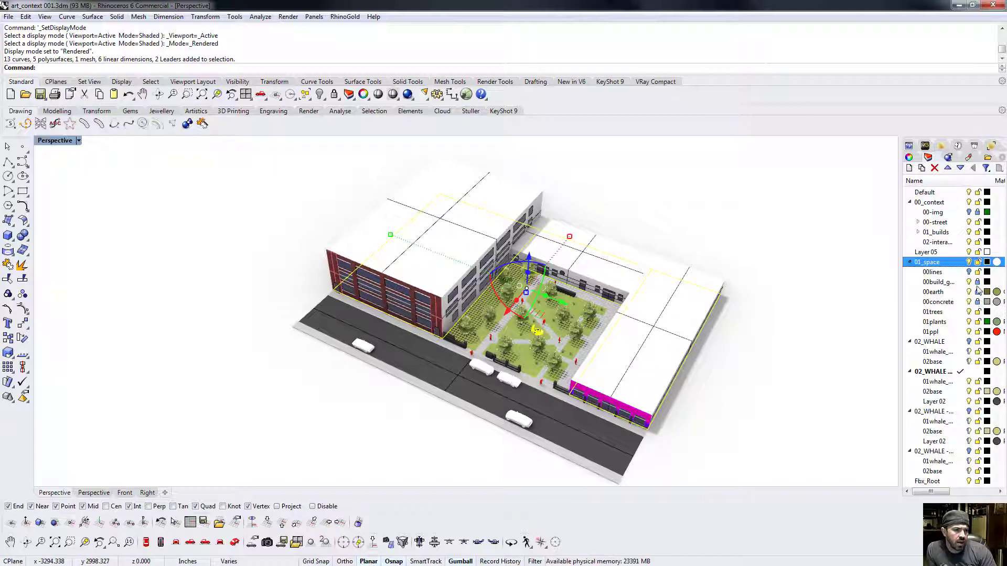
pyautogui.click(977, 282)
pyautogui.click(977, 283)
pyautogui.click(977, 292)
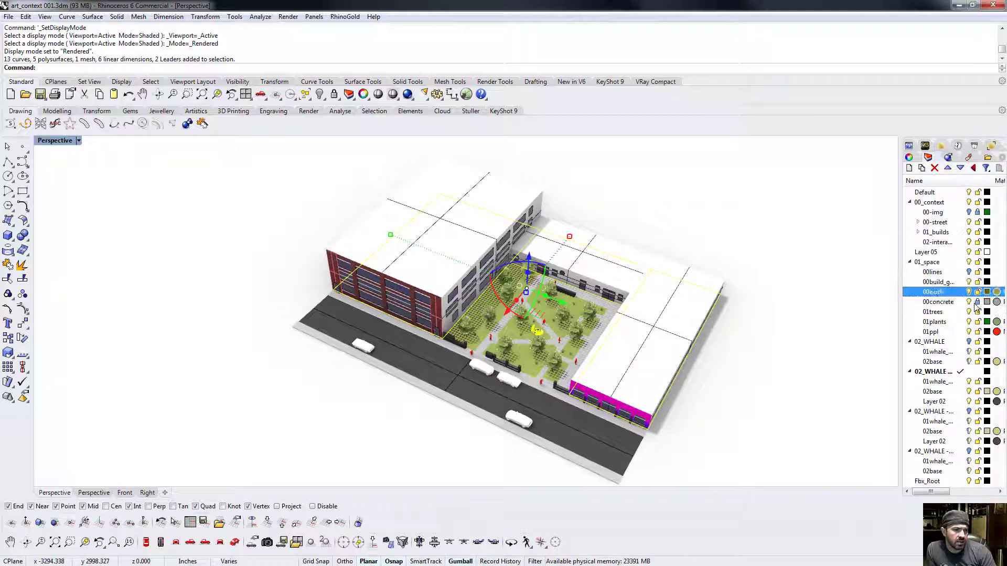
pyautogui.click(977, 302)
pyautogui.click(978, 302)
# Select the whole scene and, in the Top view, move it from the middle of the whale sculpture to 0,0
pyautogui.moveTo(710, 409); pyautogui.dragTo(737, 454)
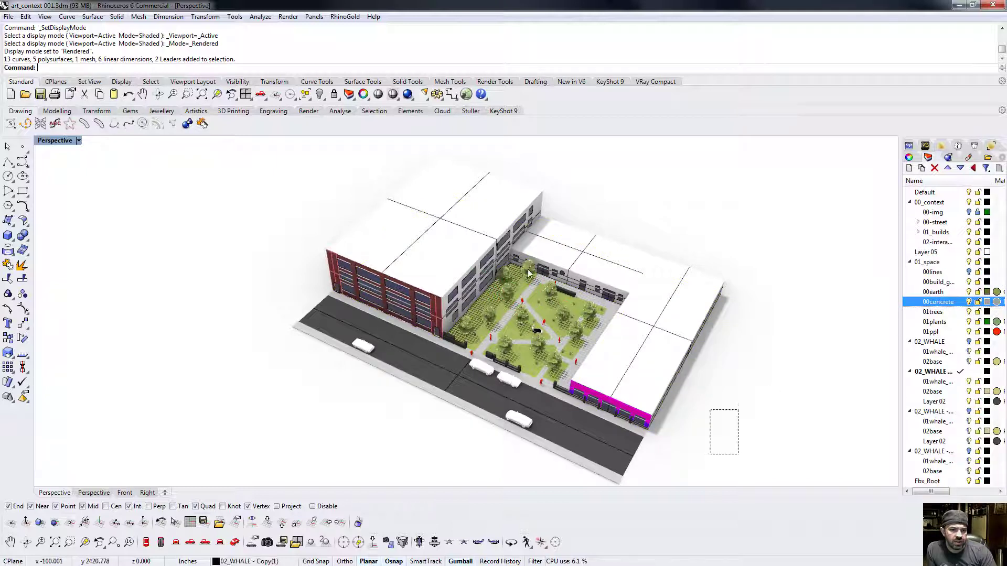
pyautogui.moveTo(529, 272); pyautogui.dragTo(274, 156)
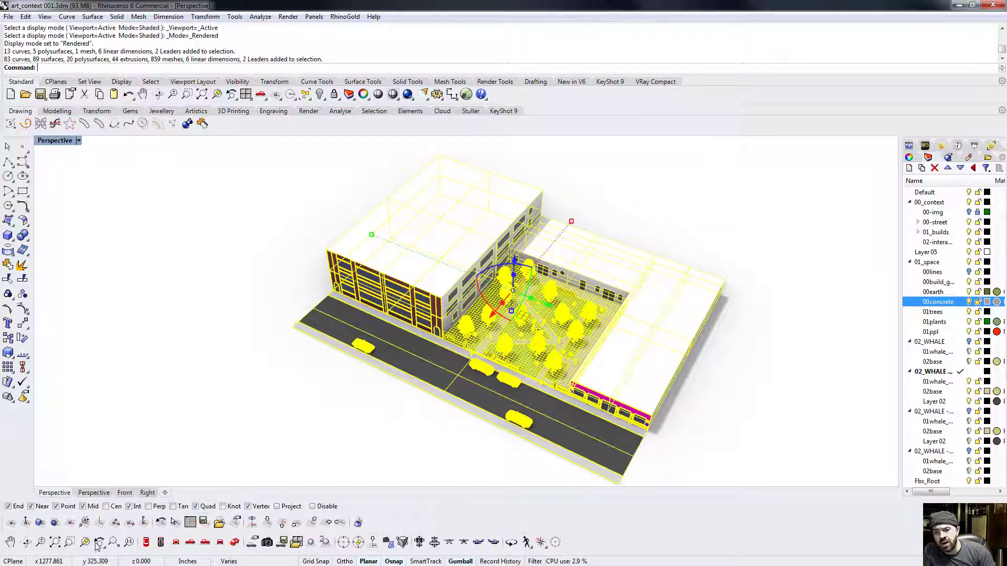
pyautogui.click(159, 543)
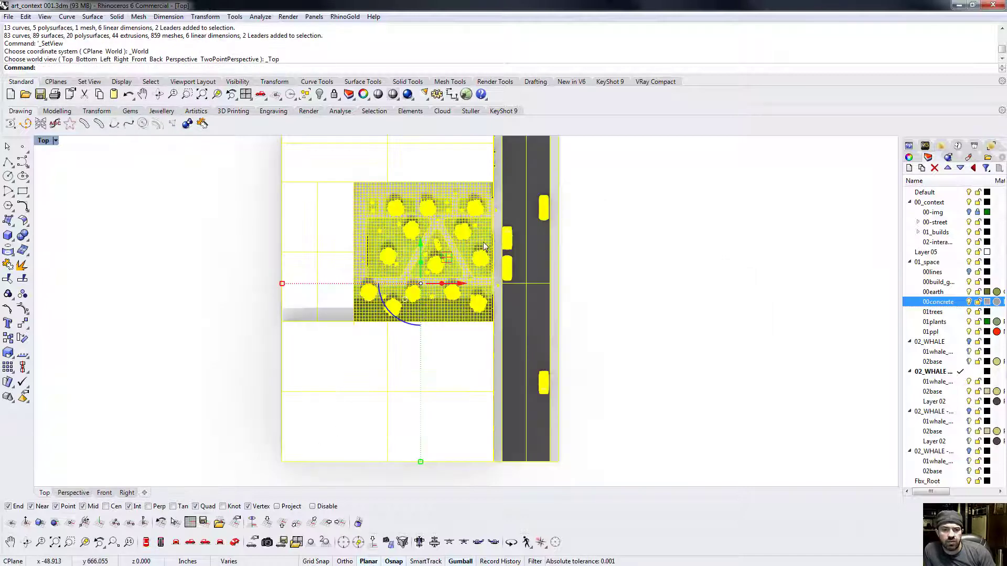
pyautogui.write('M')
pyautogui.press('Return')
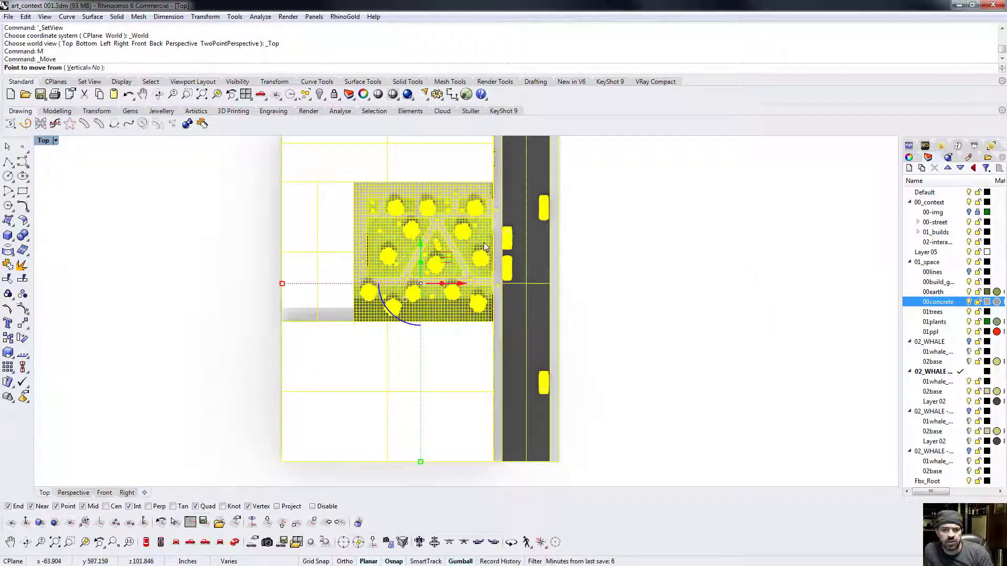
pyautogui.scroll(2, 475, 256)
pyautogui.scroll(10, 457, 225)
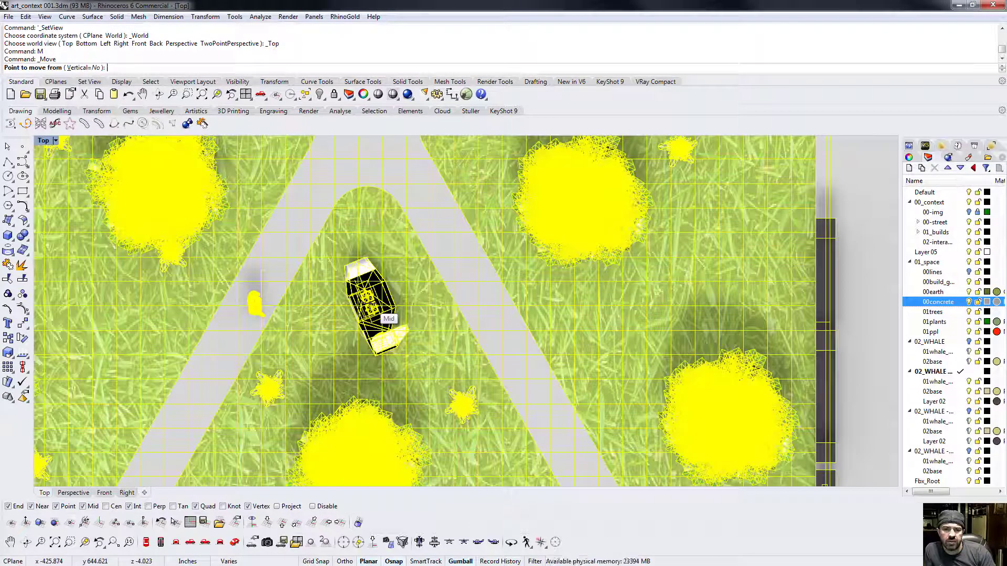
pyautogui.click(371, 304)
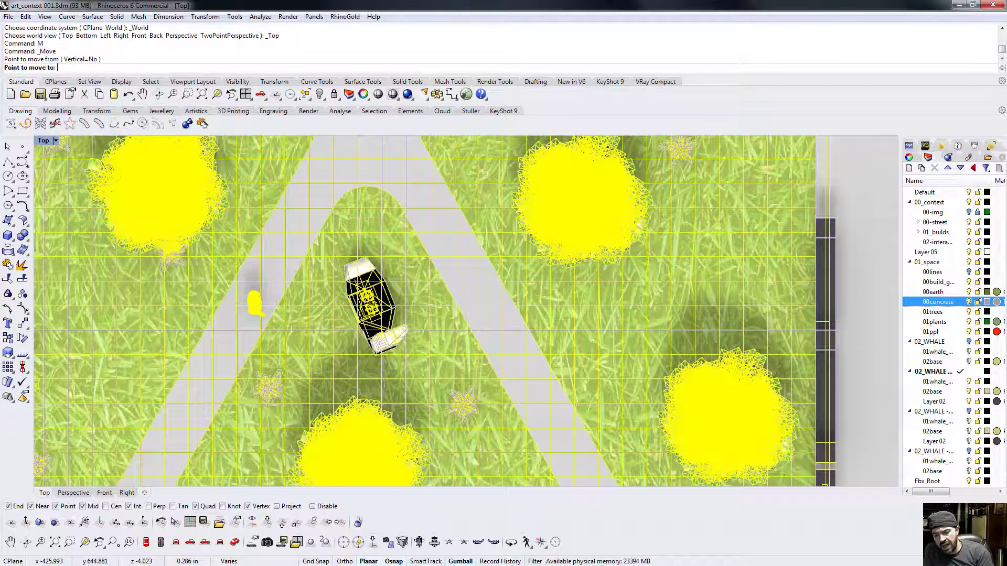
pyautogui.write('0,0')
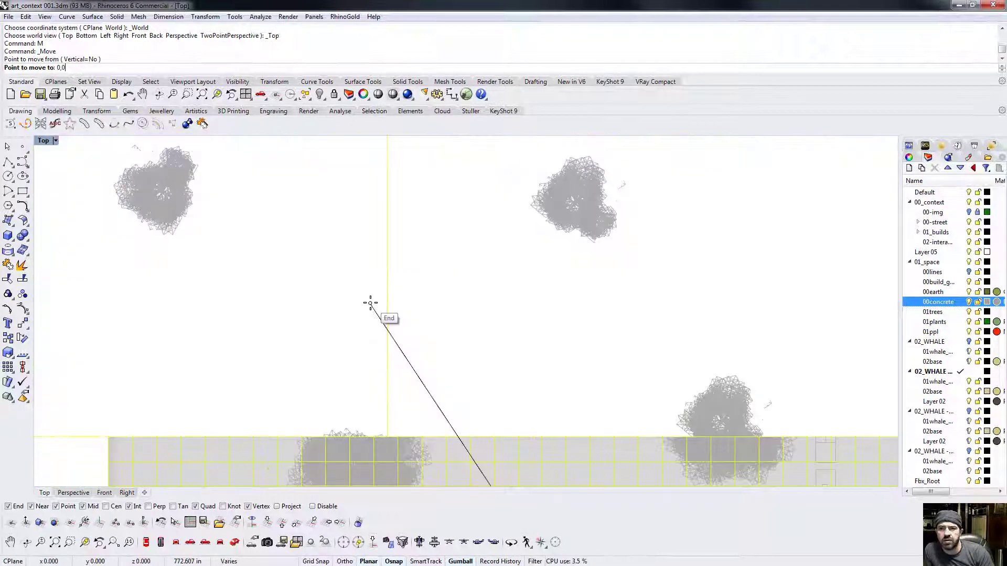
pyautogui.press('Return')
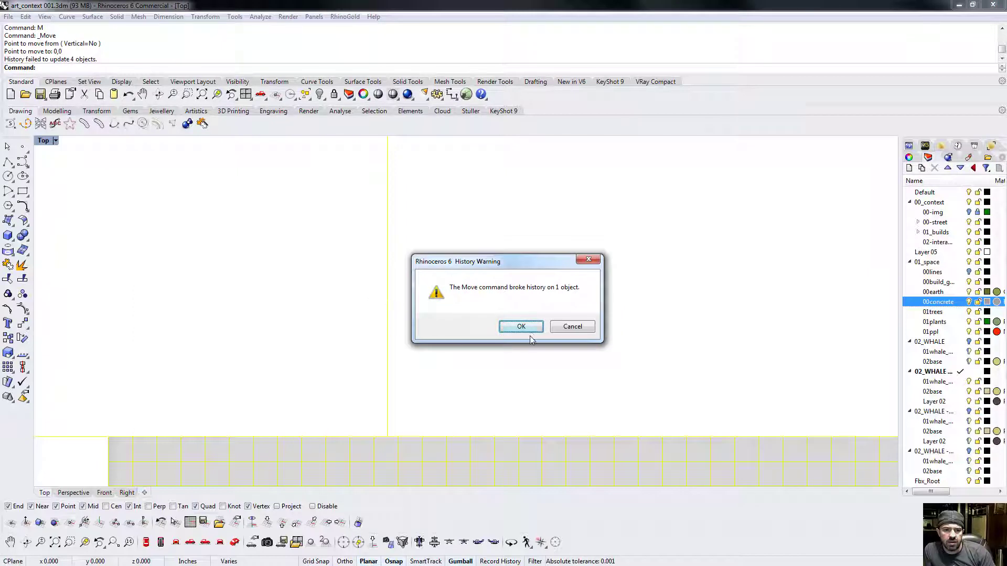
pyautogui.click(531, 332)
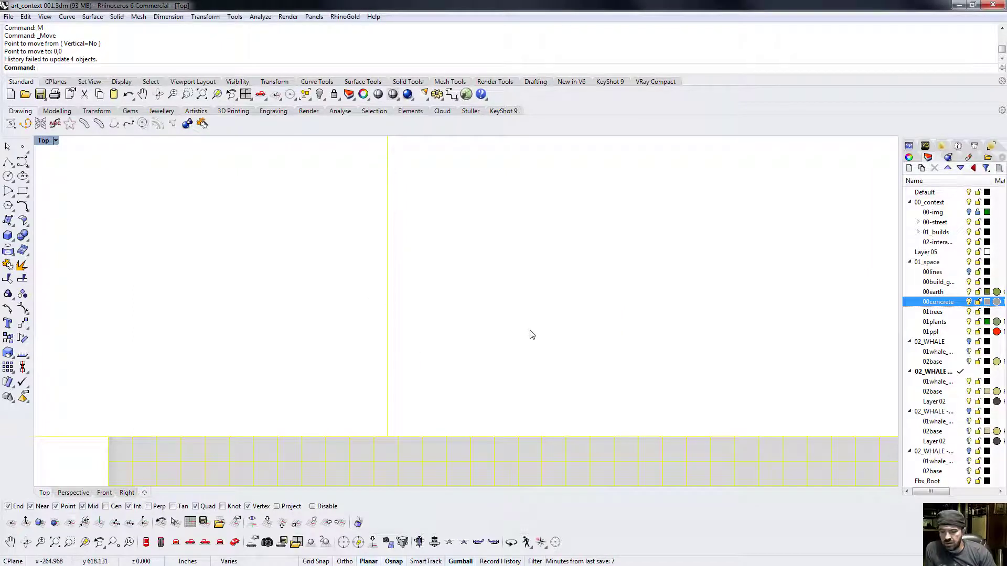
# Frame the relocated scene, clear the selection and inspect the sculpture and courtyard in the Perspective view
pyautogui.write('ZS')
pyautogui.press('Return')
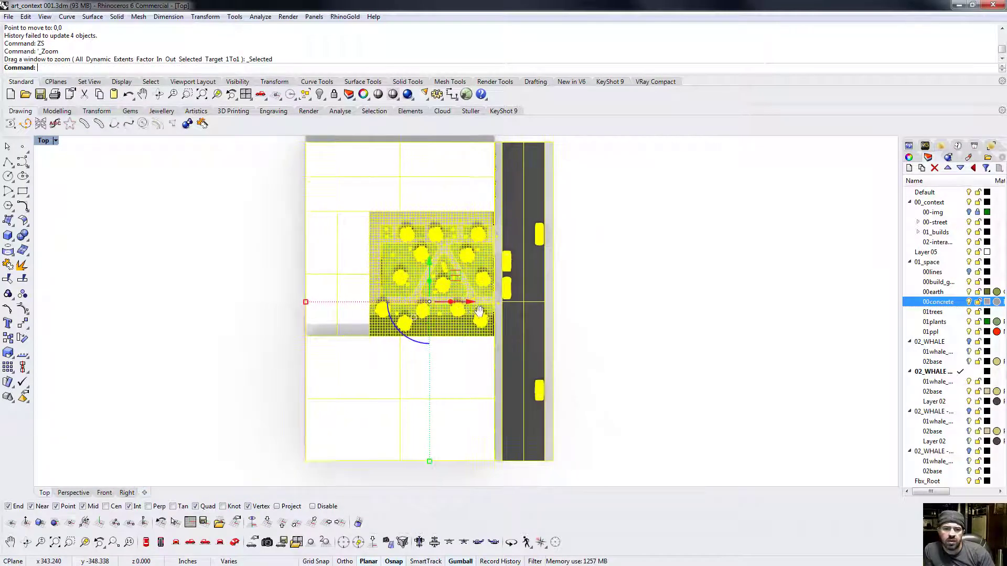
pyautogui.scroll(6, 440, 271)
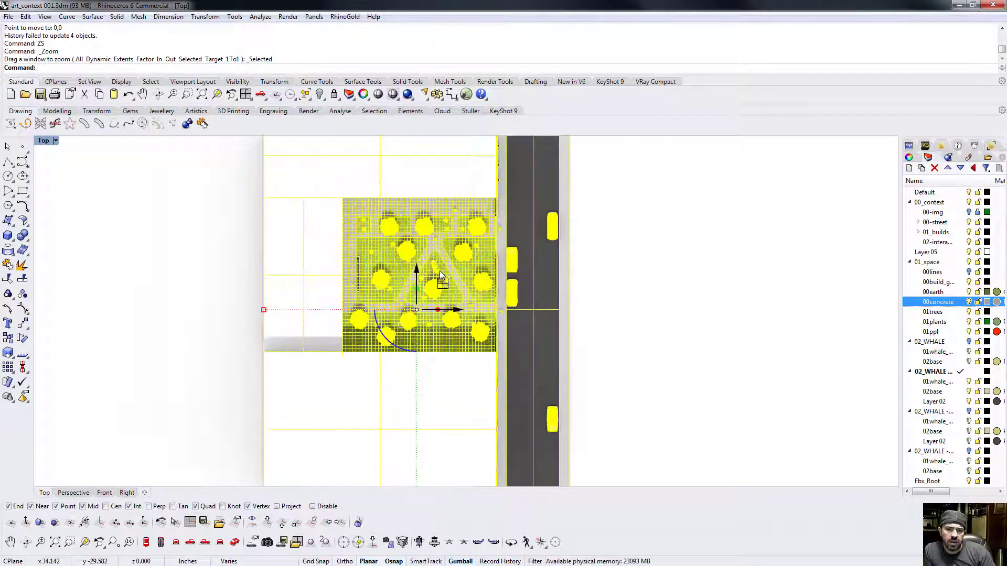
pyautogui.click(675, 275)
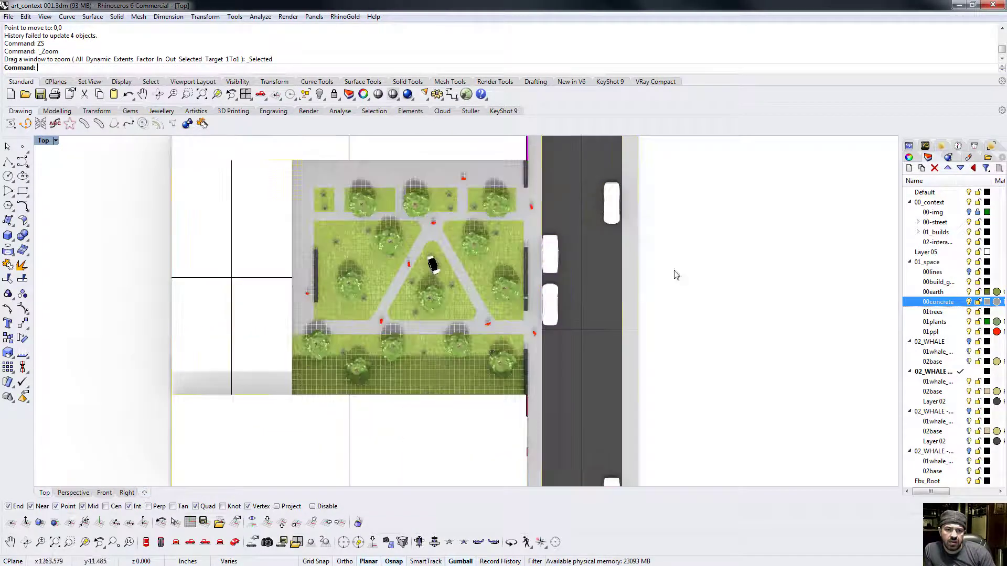
pyautogui.click(234, 542)
pyautogui.moveTo(203, 432); pyautogui.dragTo(266, 151, button='right')
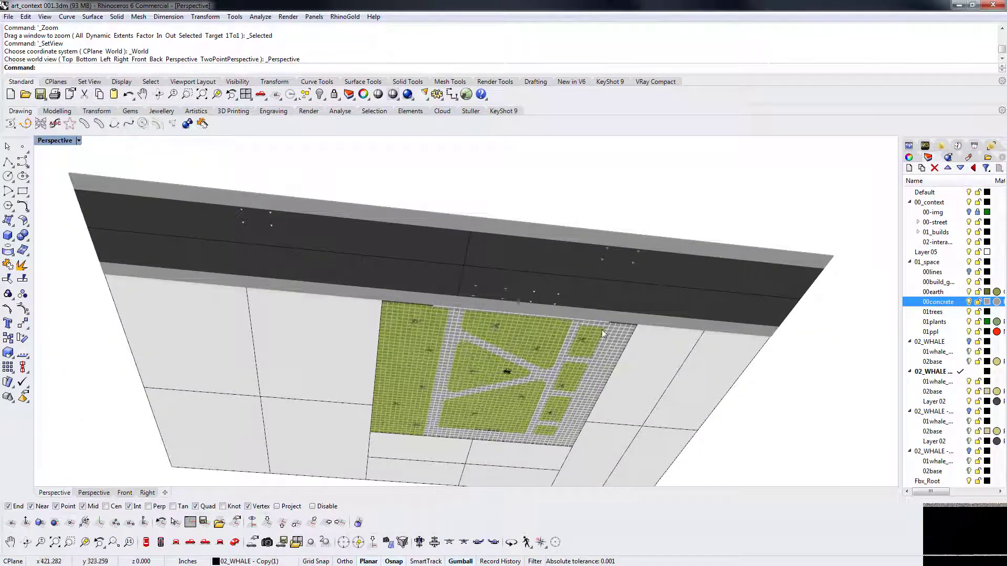
pyautogui.moveTo(602, 355); pyautogui.dragTo(518, 455, button='right')
pyautogui.scroll(10, 510, 346)
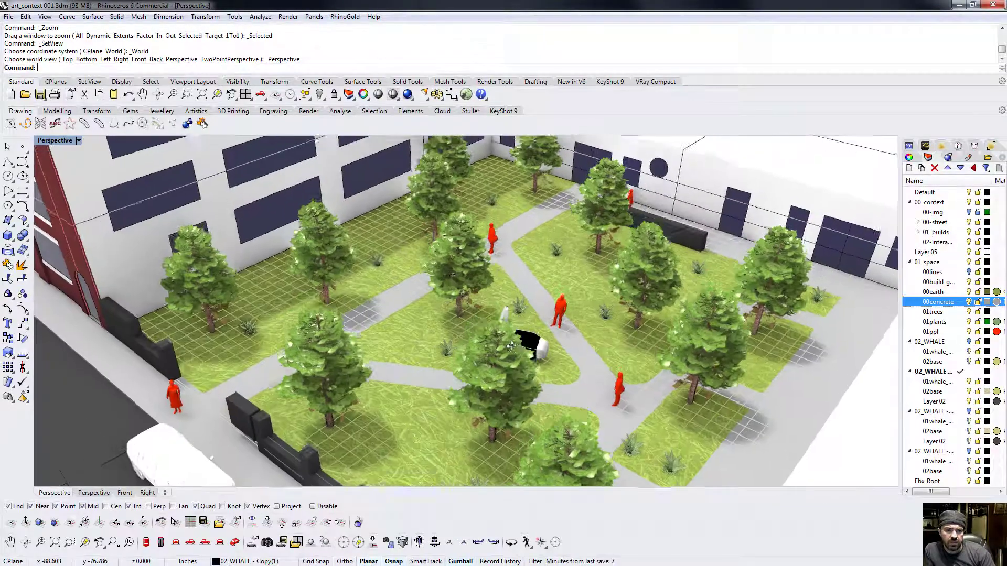
pyautogui.moveTo(510, 346); pyautogui.dragTo(505, 342, button='right')
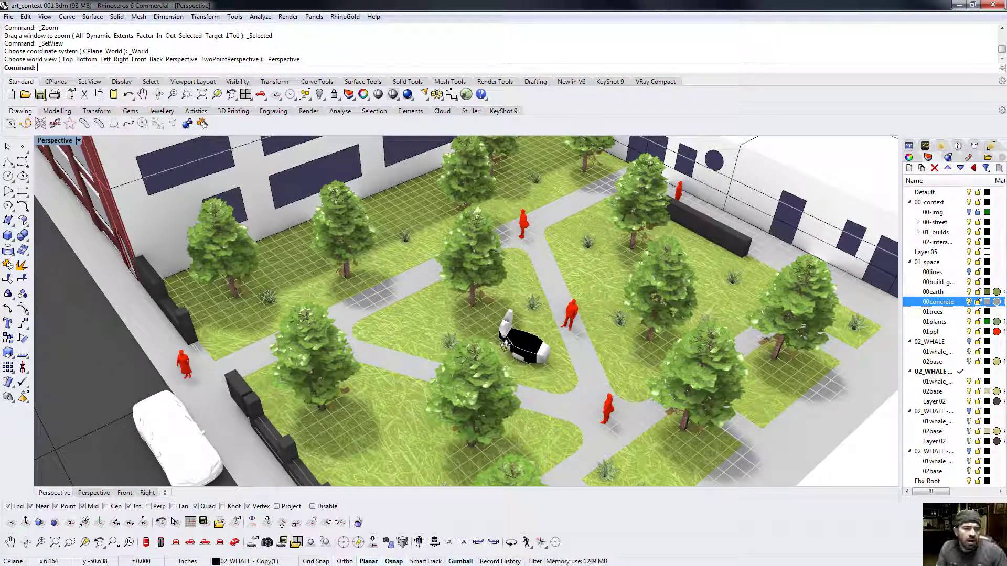
# Hide the 01trees, 01plants and 01ppl layers of the courtyard
pyautogui.click(969, 312)
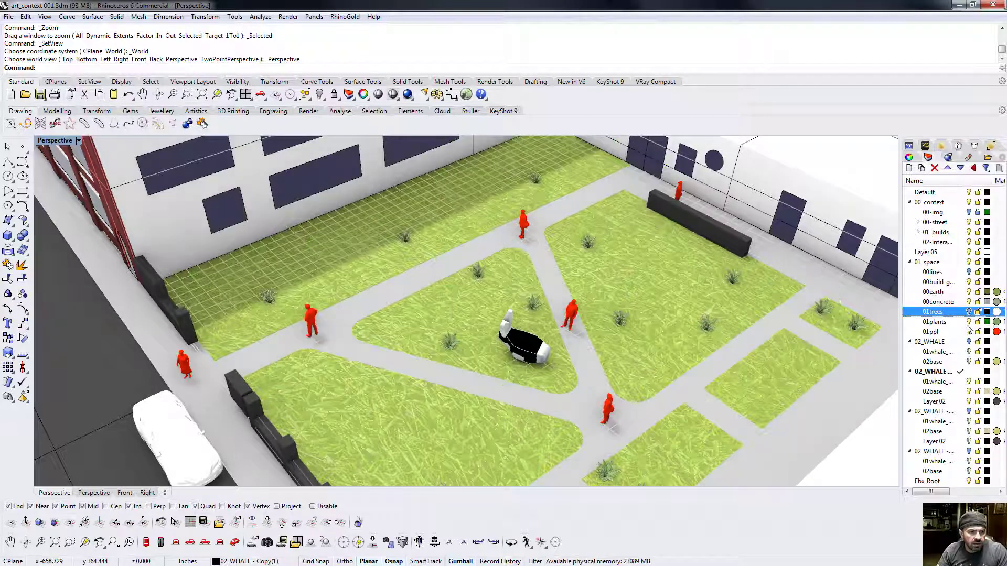
pyautogui.click(969, 321)
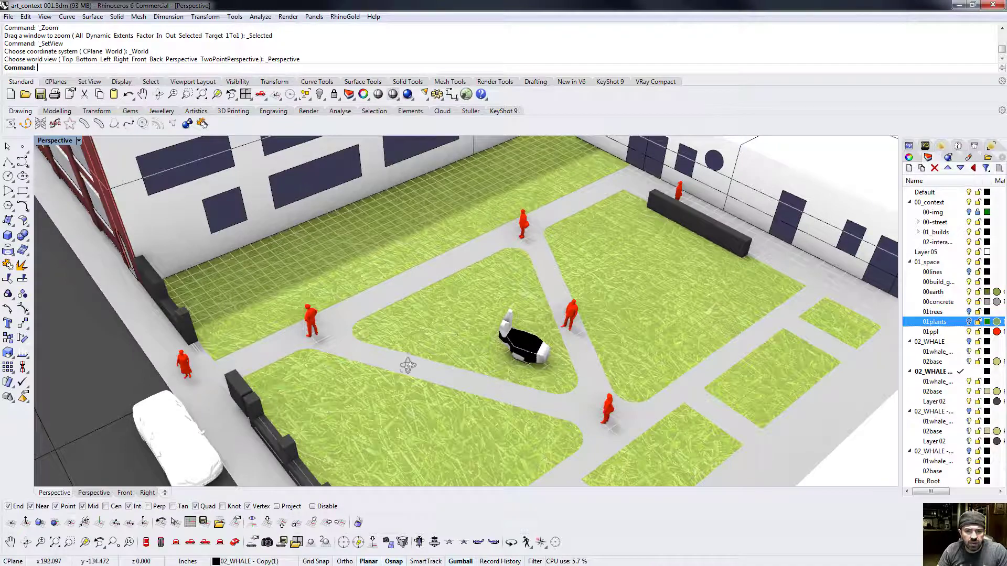
pyautogui.moveTo(407, 366); pyautogui.dragTo(432, 361, button='right')
pyautogui.click(968, 332)
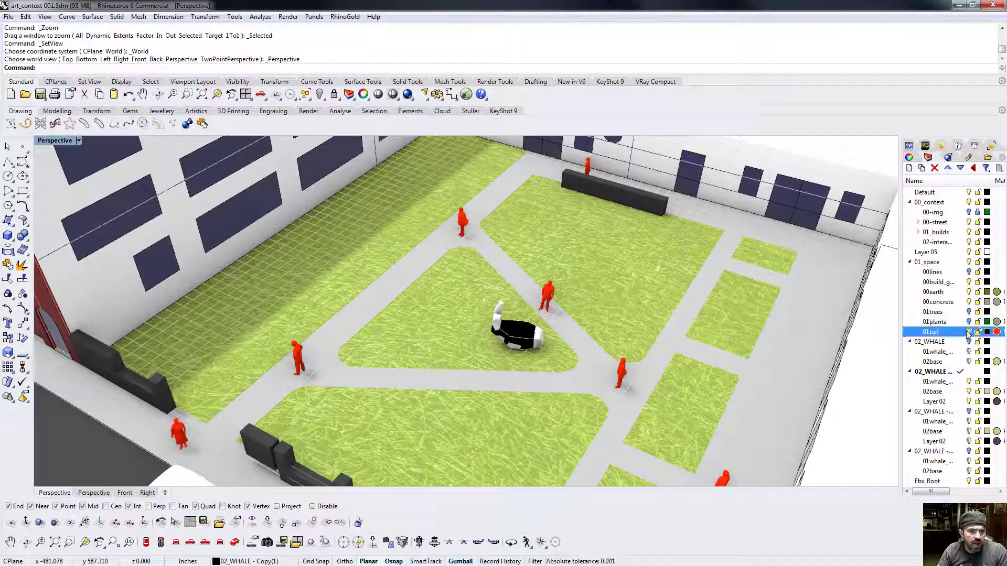
# Select the parked car on the street in front of the courtyard and check its layer in the object properties
pyautogui.keyDown('shift'); pyautogui.moveTo(565, 385); pyautogui.dragTo(521, 372, button='right'); pyautogui.keyUp('shift')
pyautogui.scroll(-6, 520, 371)
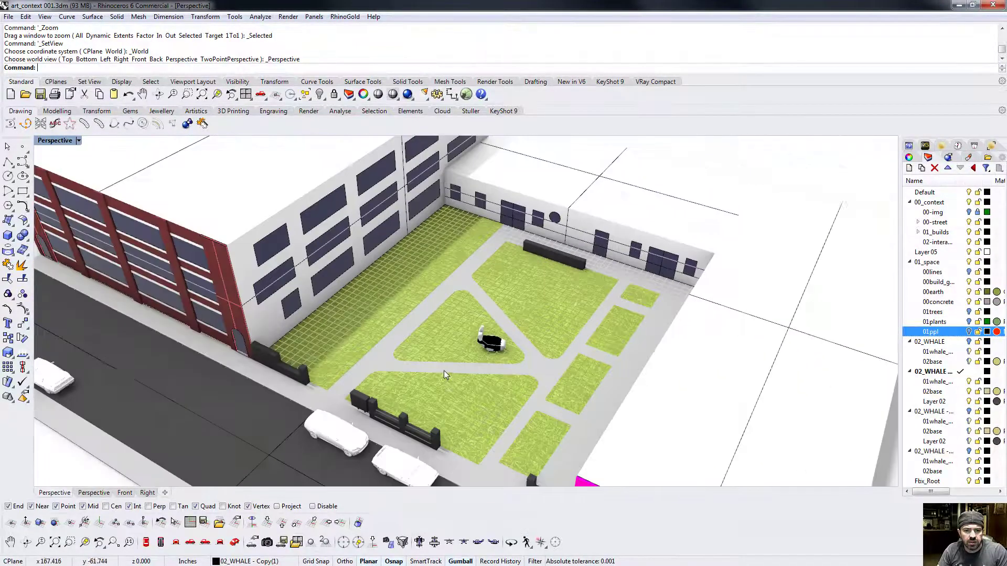
pyautogui.moveTo(446, 375); pyautogui.dragTo(545, 352, button='right')
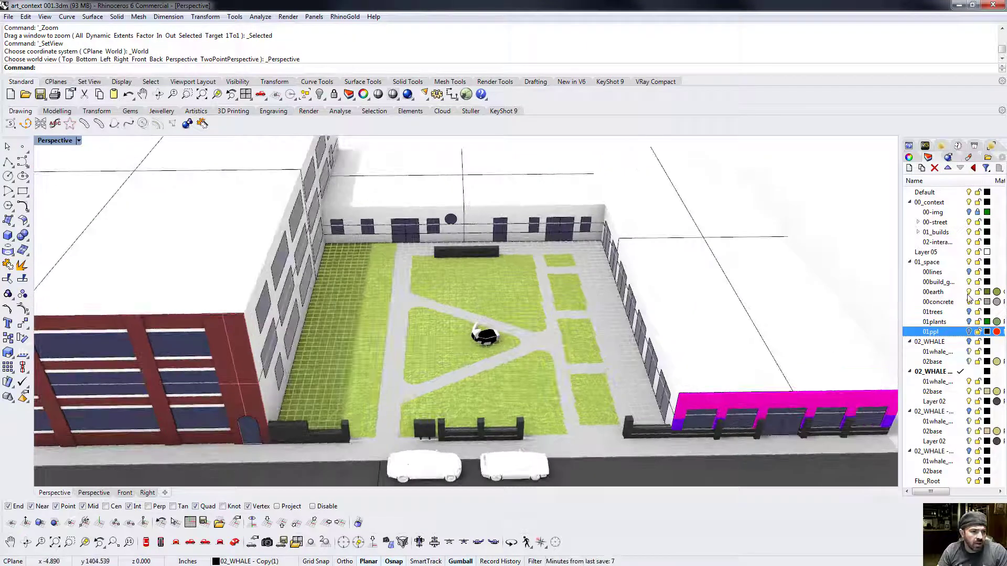
pyautogui.click(513, 475)
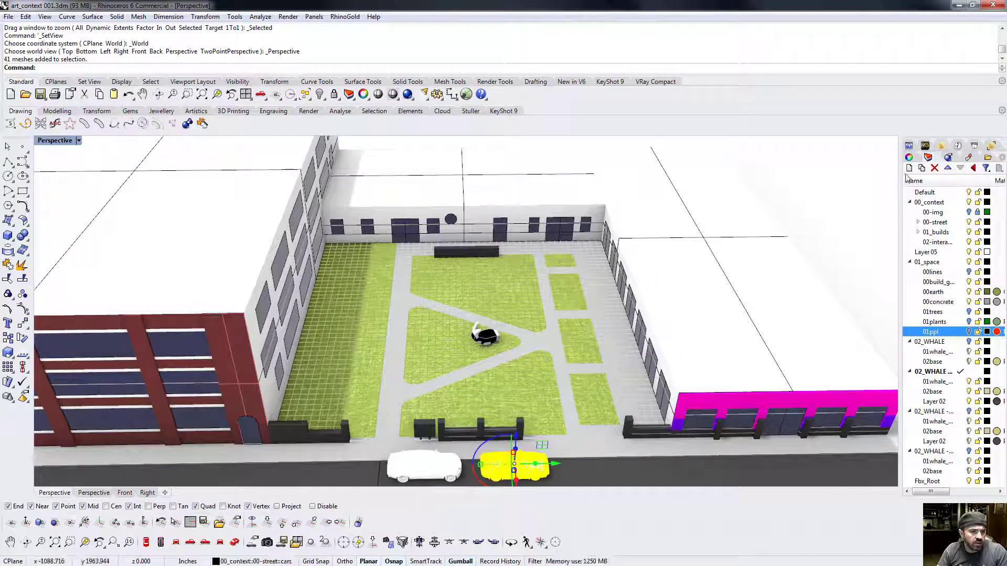
pyautogui.click(909, 158)
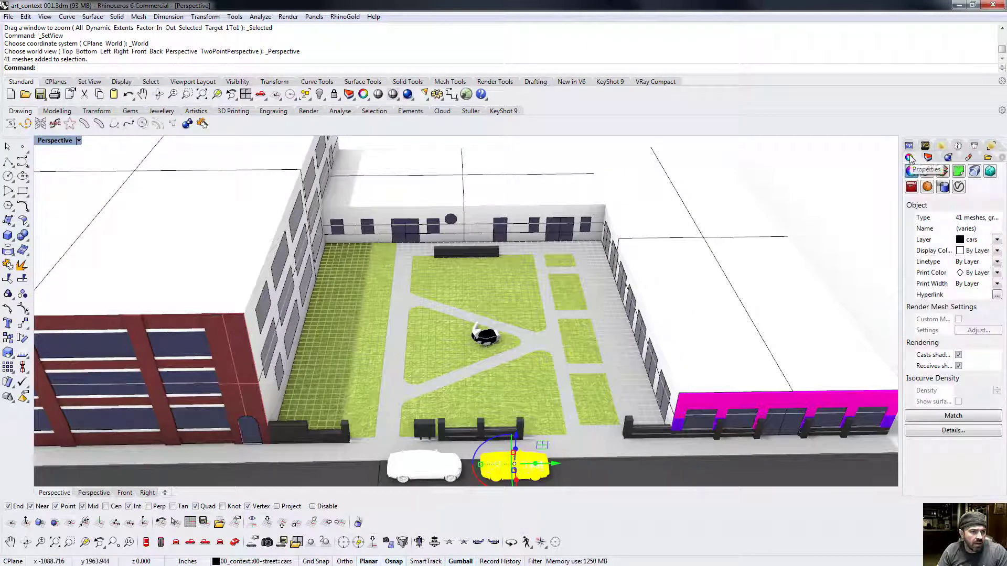
pyautogui.click(928, 159)
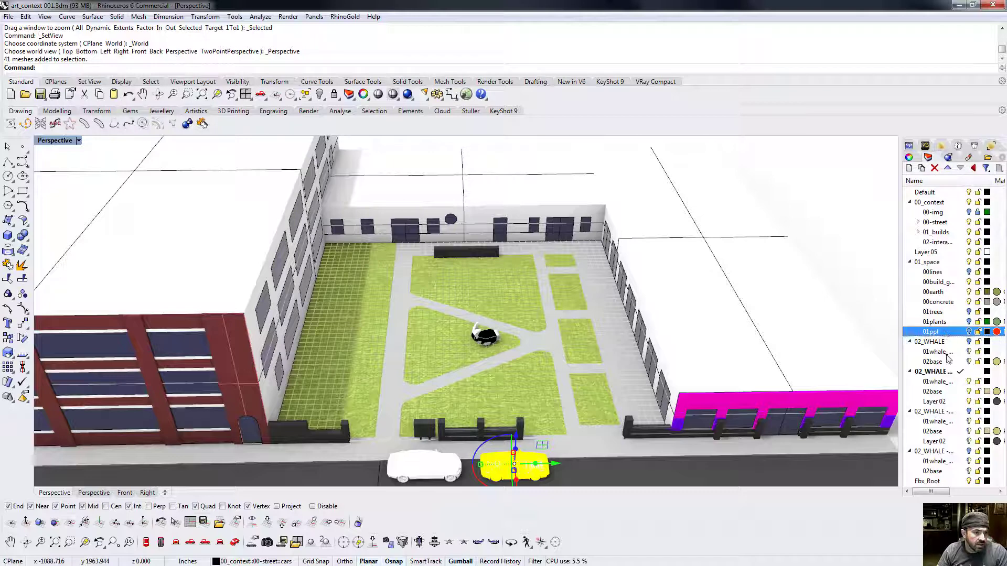
# Collapse the four 02_WHALE layer groups and expand the 01_builds sublayers
pyautogui.click(910, 341)
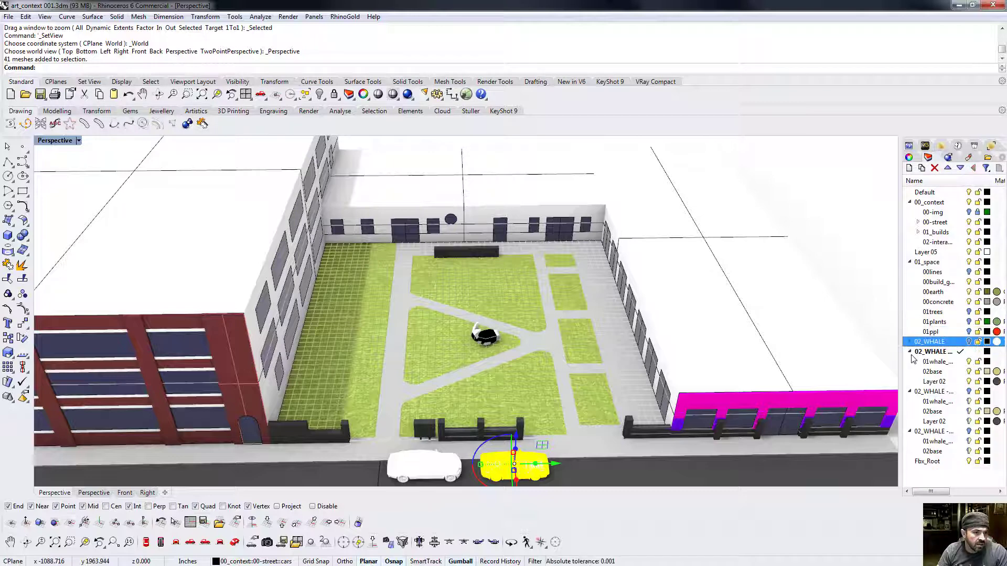
pyautogui.click(910, 352)
pyautogui.click(910, 361)
pyautogui.click(911, 371)
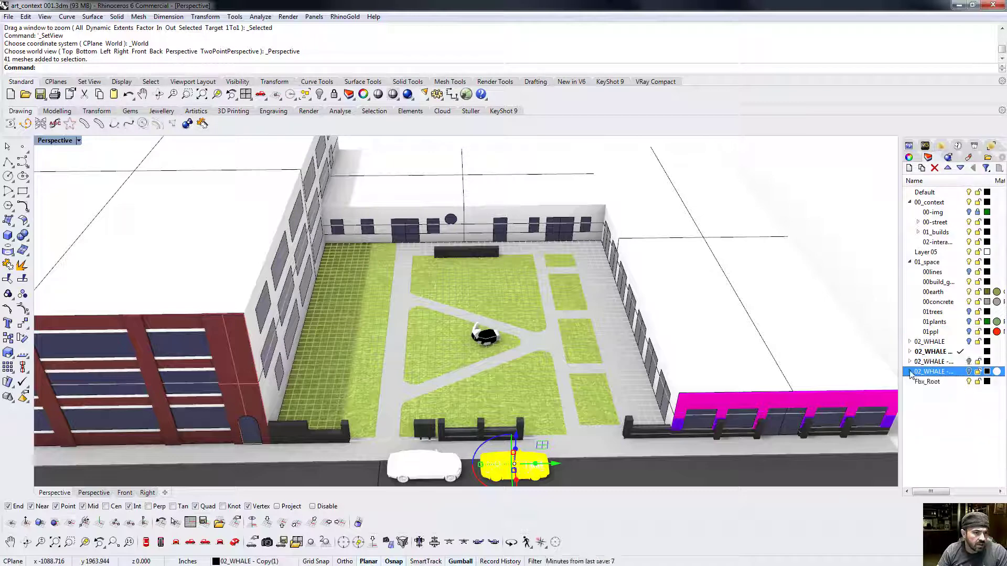
pyautogui.click(918, 232)
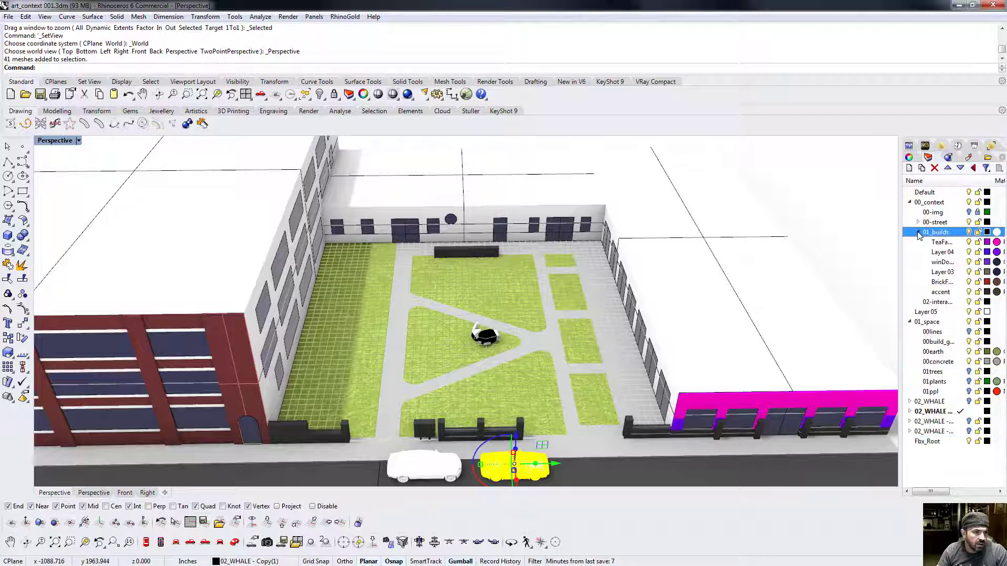
# Collapse 01_builds, expand the 00-street layer and hide its cars sublayer
pyautogui.click(918, 232)
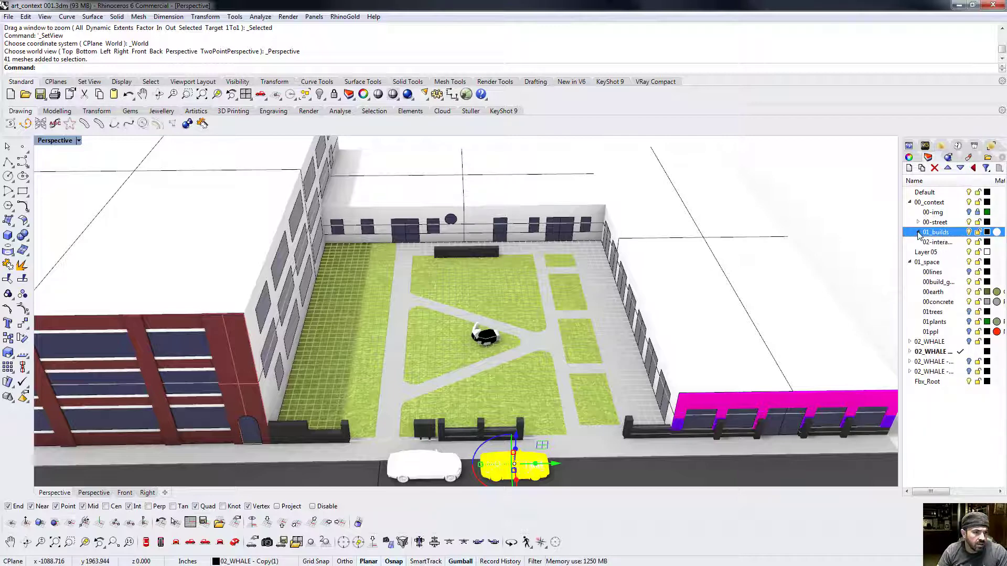
pyautogui.click(919, 222)
pyautogui.click(968, 252)
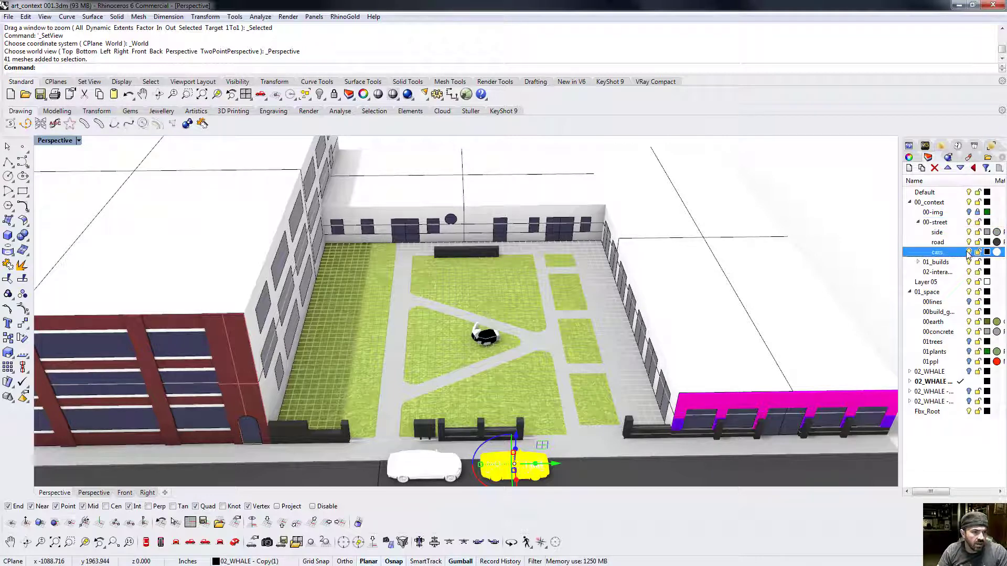
pyautogui.keyDown('shift'); pyautogui.moveTo(577, 371); pyautogui.dragTo(673, 320, button='right'); pyautogui.keyUp('shift')
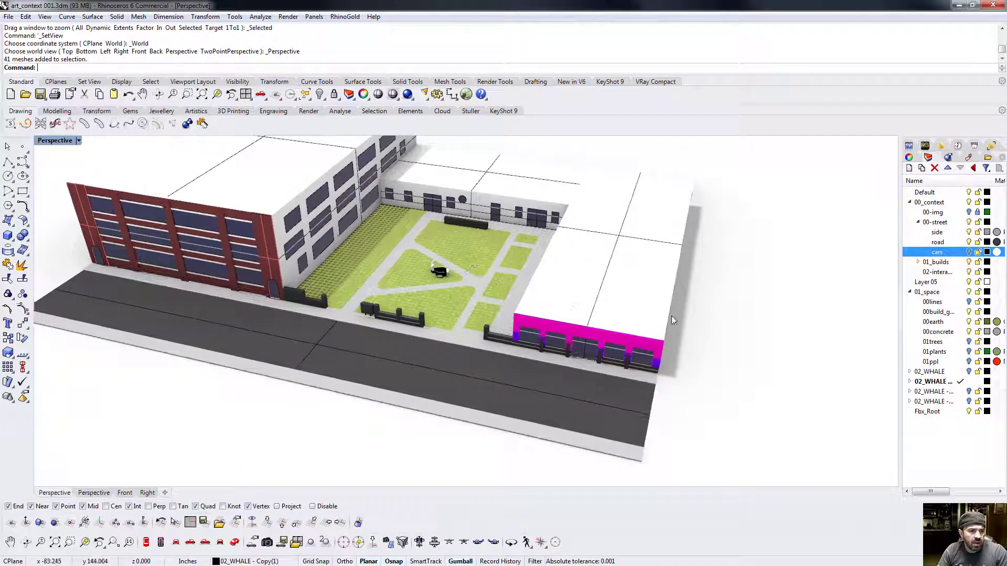
# Expand the current 02_WHALE copy layer and hide its 01whale_obj, 02base and Layer 02 sublayers
pyautogui.click(910, 383)
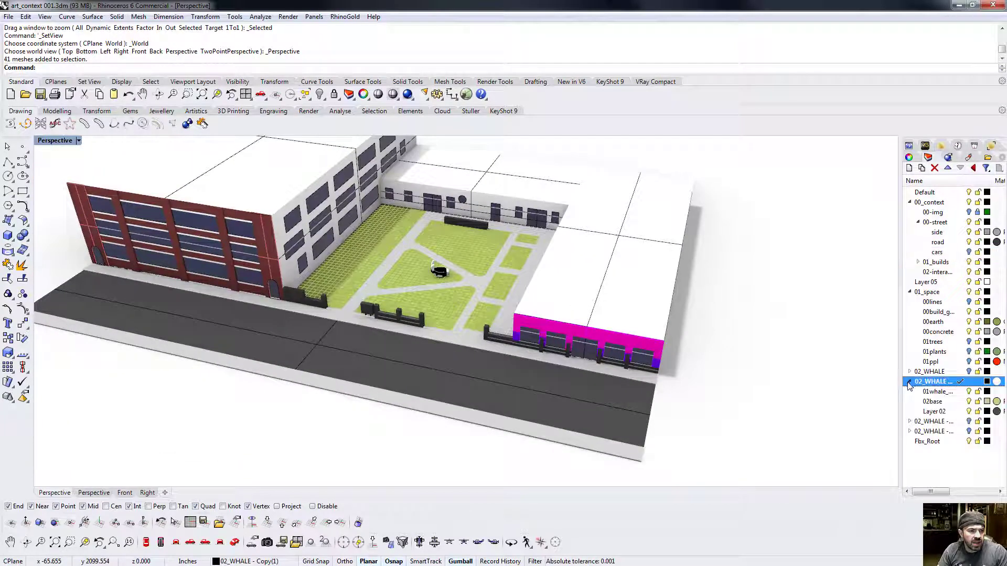
pyautogui.click(969, 402)
pyautogui.click(969, 412)
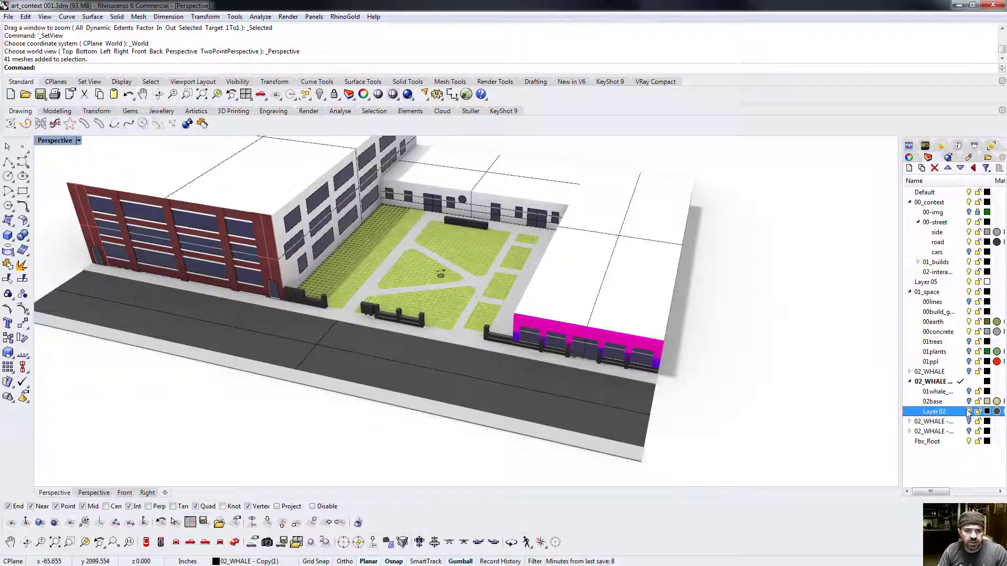
pyautogui.scroll(5, 369, 272)
pyautogui.scroll(-6, 369, 275)
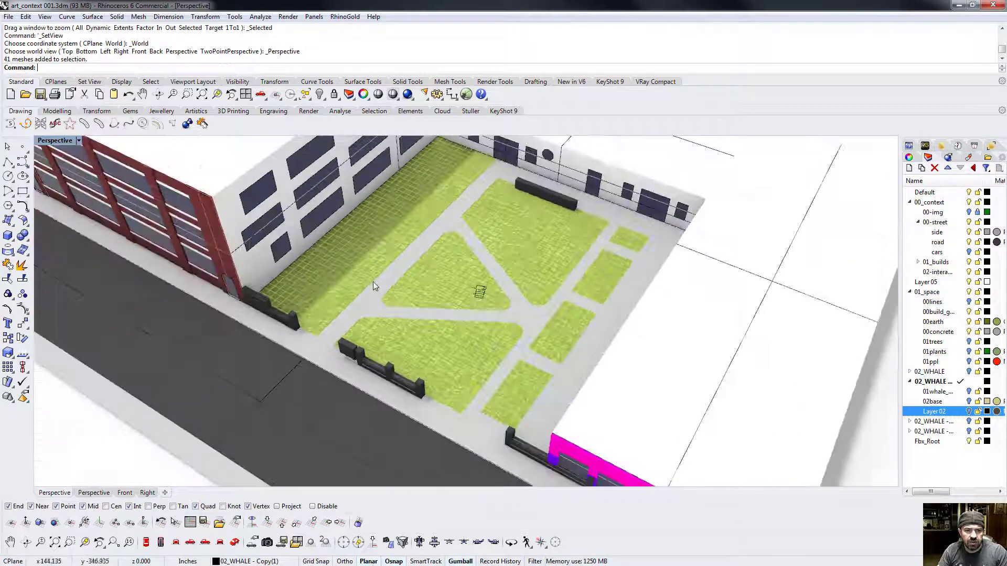
pyautogui.scroll(2, 446, 319)
pyautogui.scroll(-1, 459, 308)
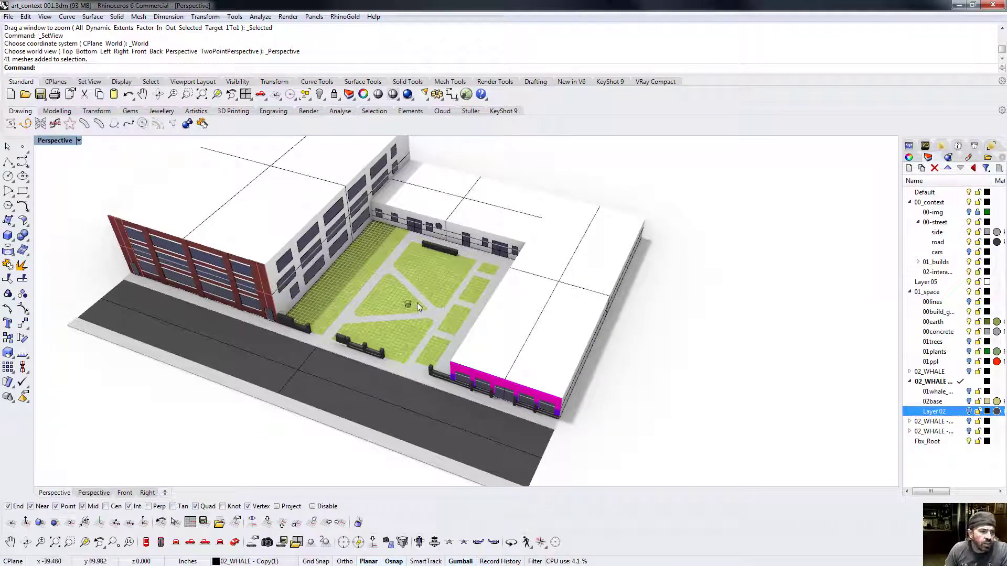
# Widen the layer list and its Name column so the full layer names and materials can be read
pyautogui.moveTo(900, 302); pyautogui.dragTo(870, 302)
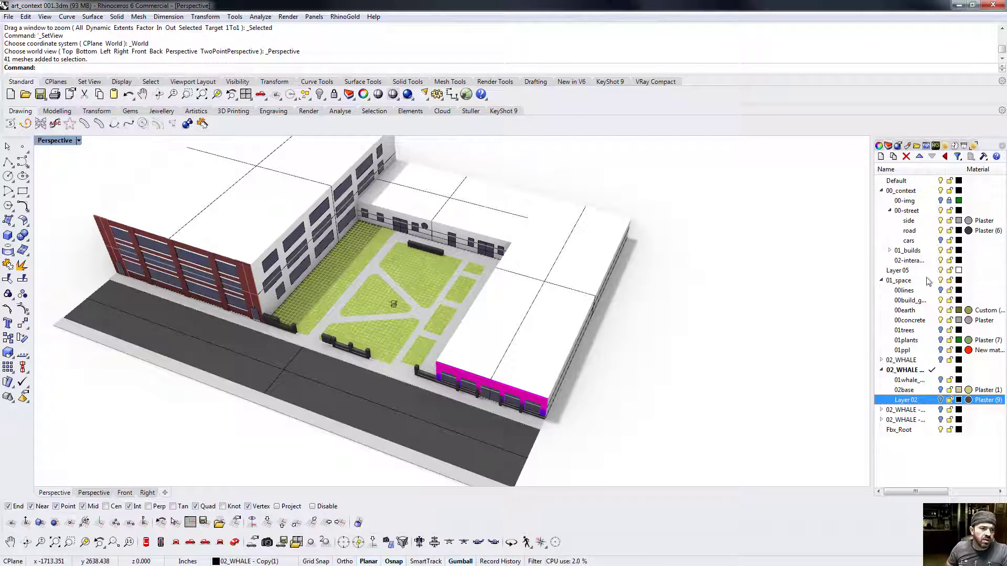
pyautogui.click(943, 262)
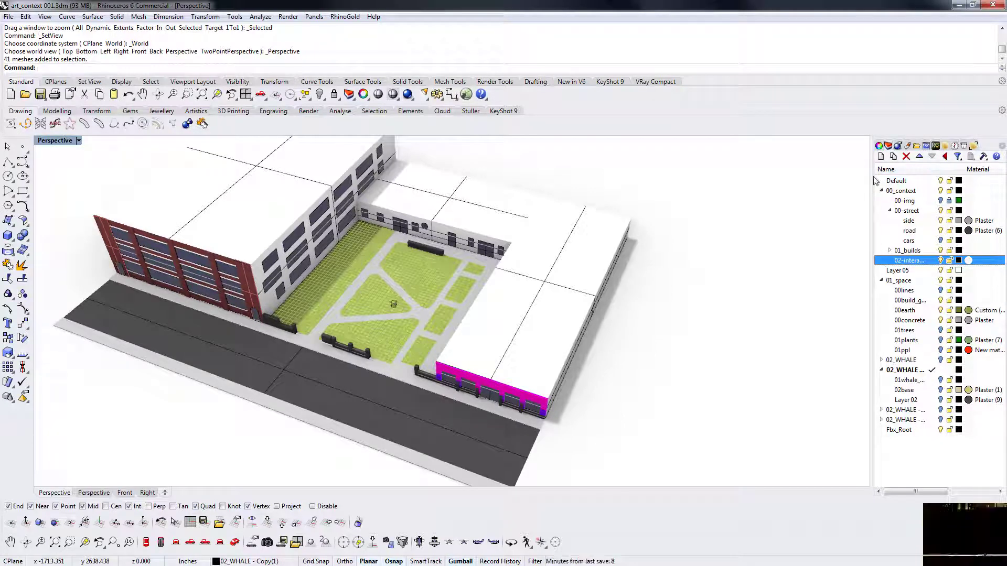
pyautogui.moveTo(872, 177); pyautogui.dragTo(856, 177)
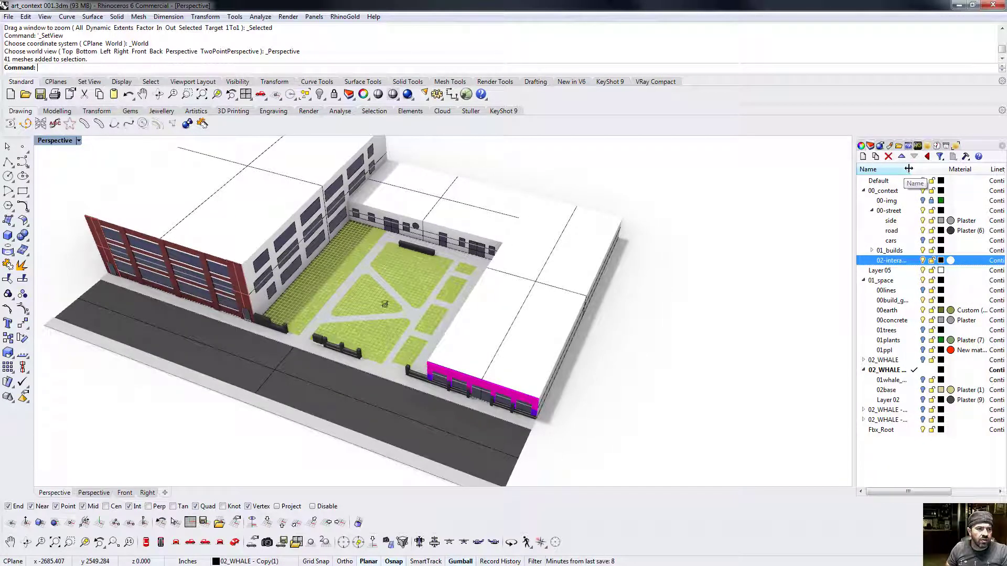
pyautogui.moveTo(918, 169); pyautogui.dragTo(925, 169)
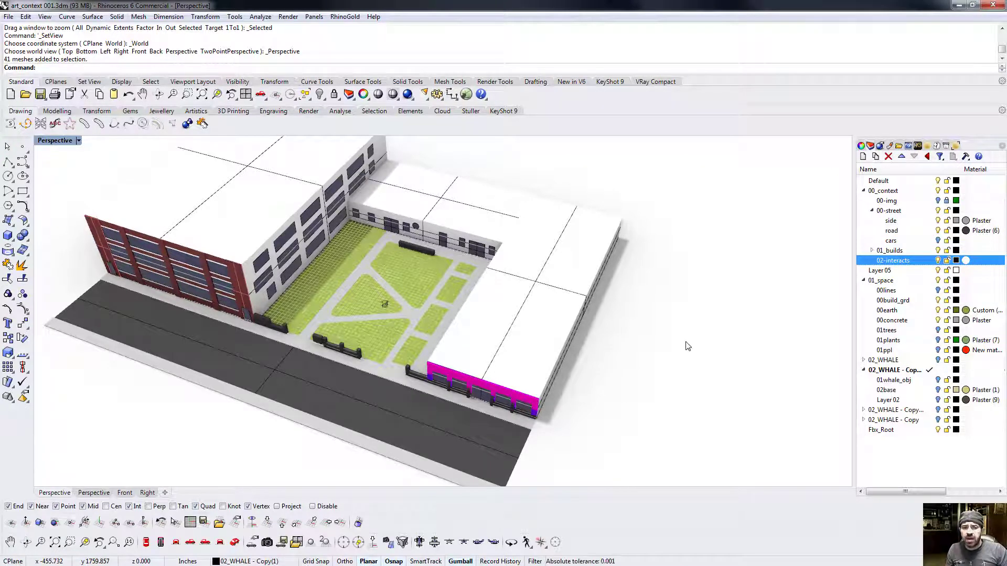
# Show the 01whale_obj layer again and inspect the whale sculpture in the courtyard
pyautogui.click(938, 380)
pyautogui.scroll(8, 392, 291)
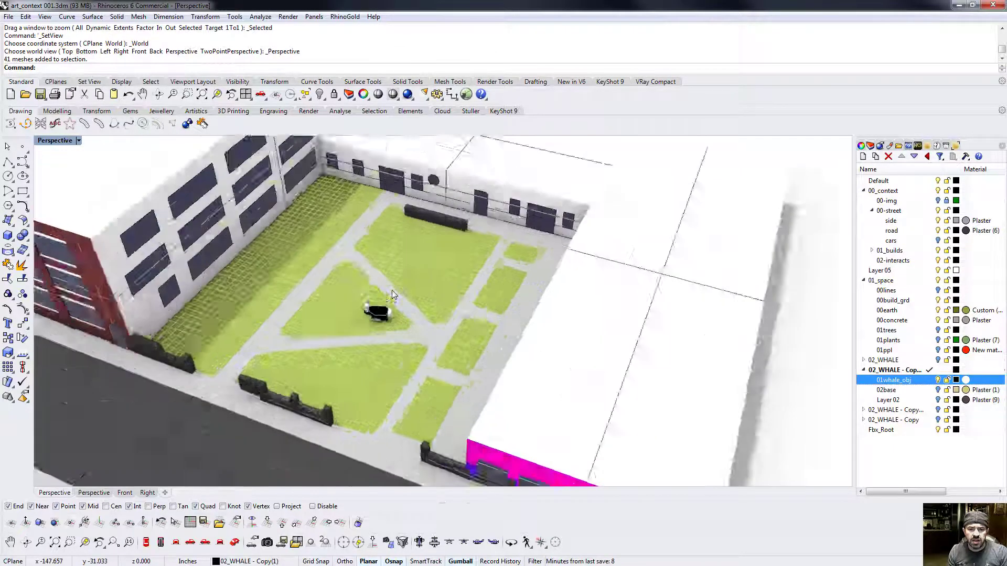
pyautogui.moveTo(336, 340); pyautogui.dragTo(321, 300, button='right')
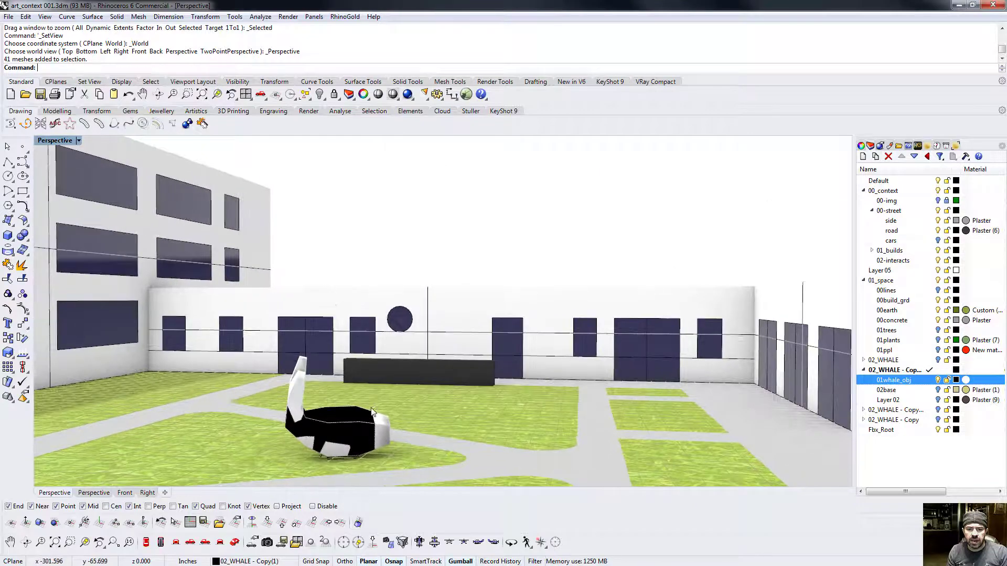
pyautogui.scroll(-7, 361, 398)
pyautogui.moveTo(363, 391); pyautogui.dragTo(366, 412, button='right')
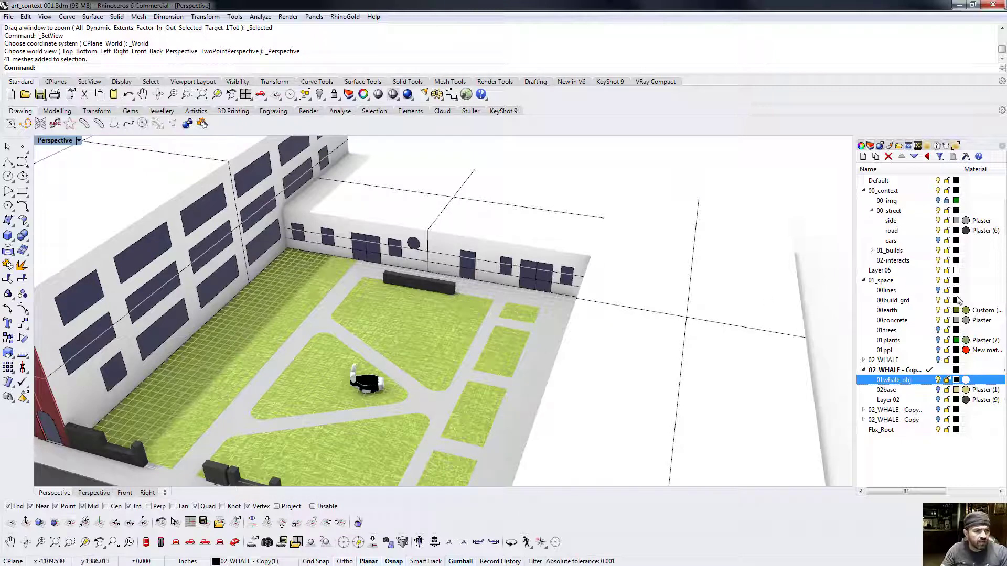
# Expand the 01_builds sublayers, select the dark extrusion at the courtyard's street entrance to check its layer, and deselect it
pyautogui.click(941, 306)
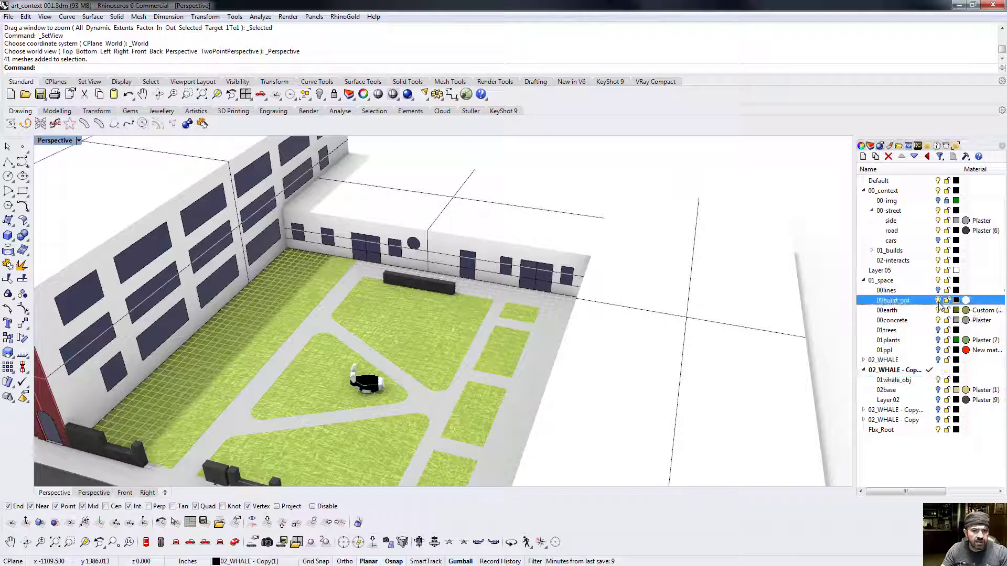
pyautogui.click(871, 251)
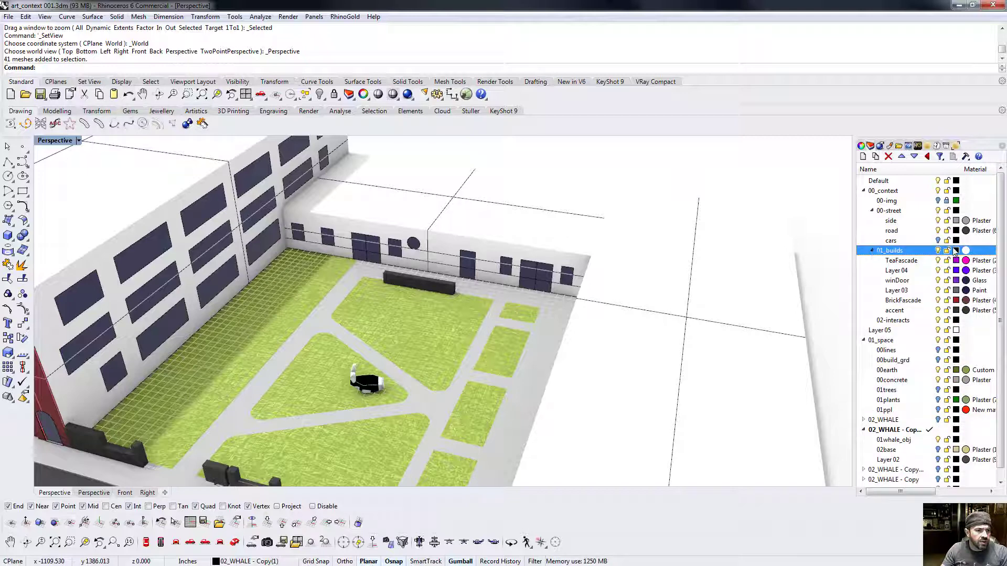
pyautogui.keyDown('shift'); pyautogui.moveTo(485, 360); pyautogui.dragTo(447, 308, button='right'); pyautogui.keyUp('shift')
pyautogui.scroll(-3, 530, 338)
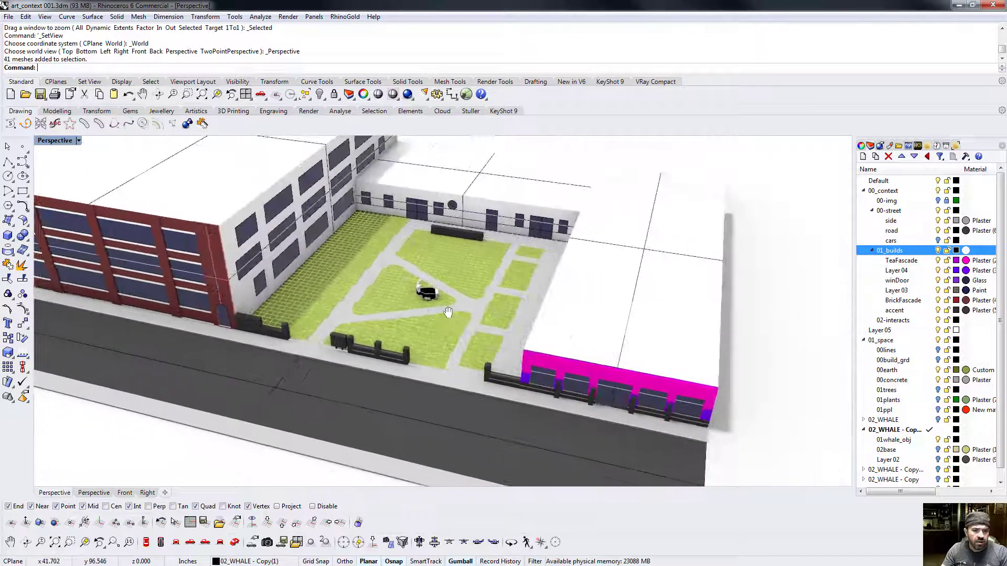
pyautogui.click(401, 361)
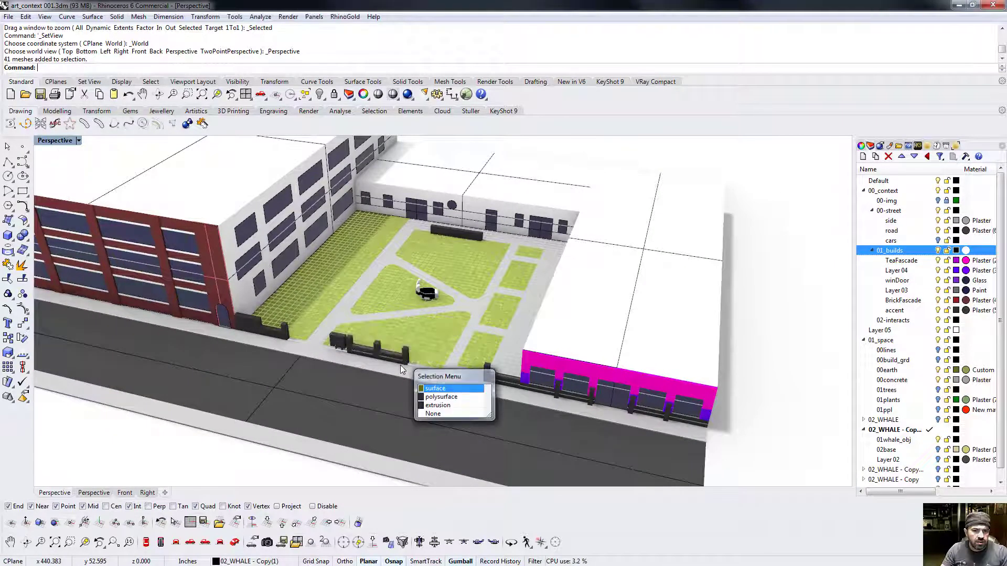
pyautogui.click(436, 400)
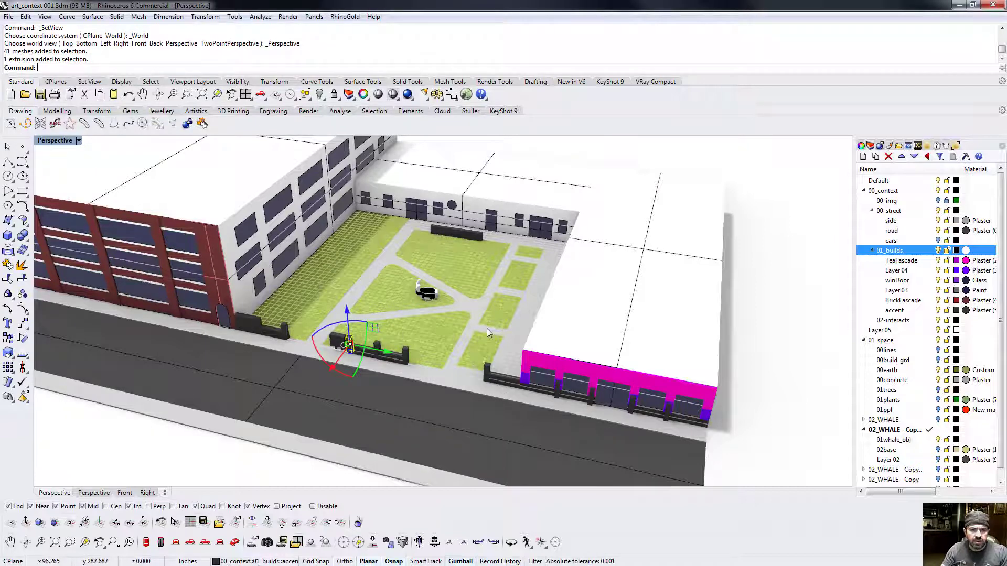
pyautogui.scroll(-3, 450, 357)
pyautogui.moveTo(450, 357); pyautogui.dragTo(424, 382, button='right')
pyautogui.click(730, 379)
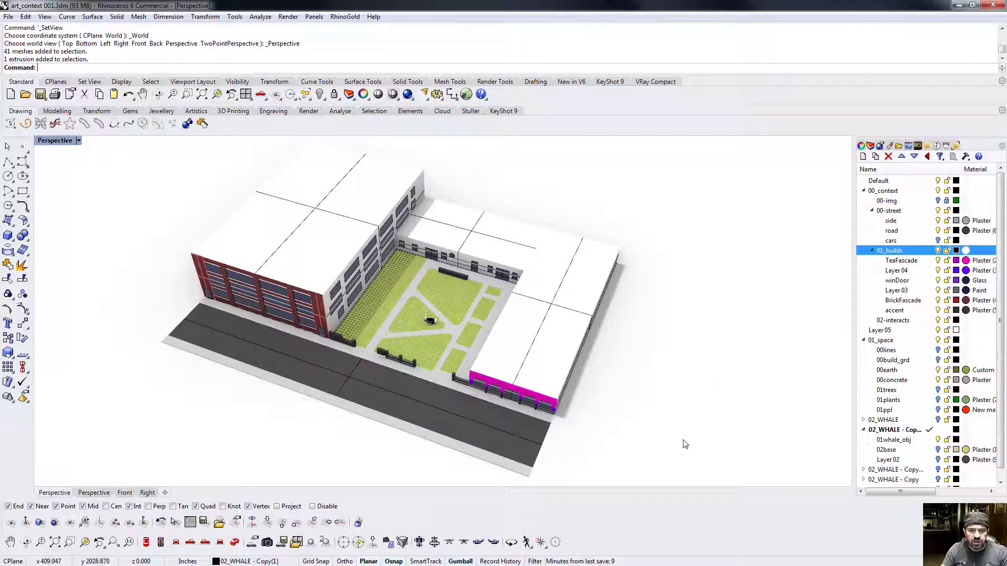
# Make 01_space the current layer, hide the 02_WHALE copy layer that holds the whale, and clear the selection
pyautogui.moveTo(698, 449); pyautogui.dragTo(184, 157)
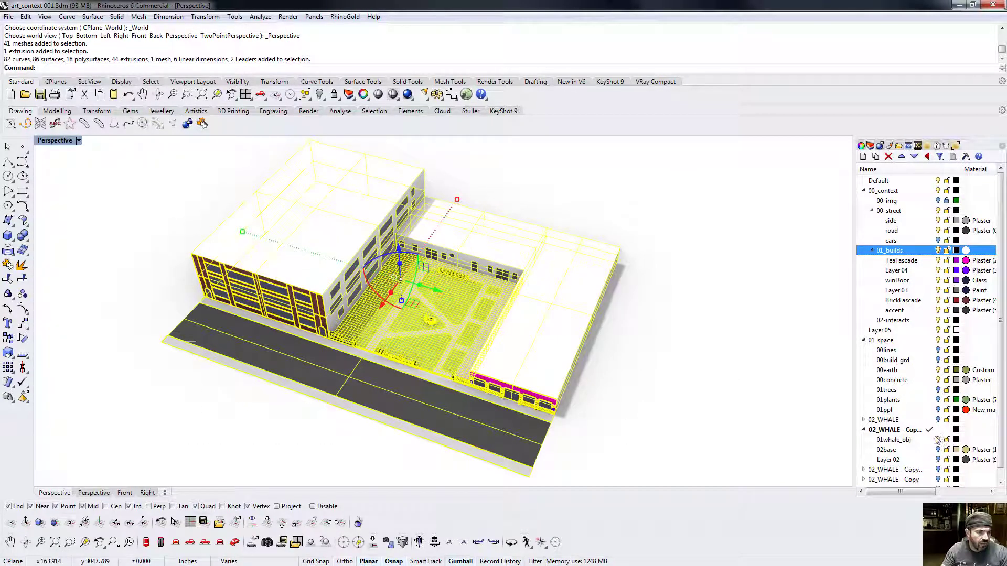
pyautogui.click(929, 341)
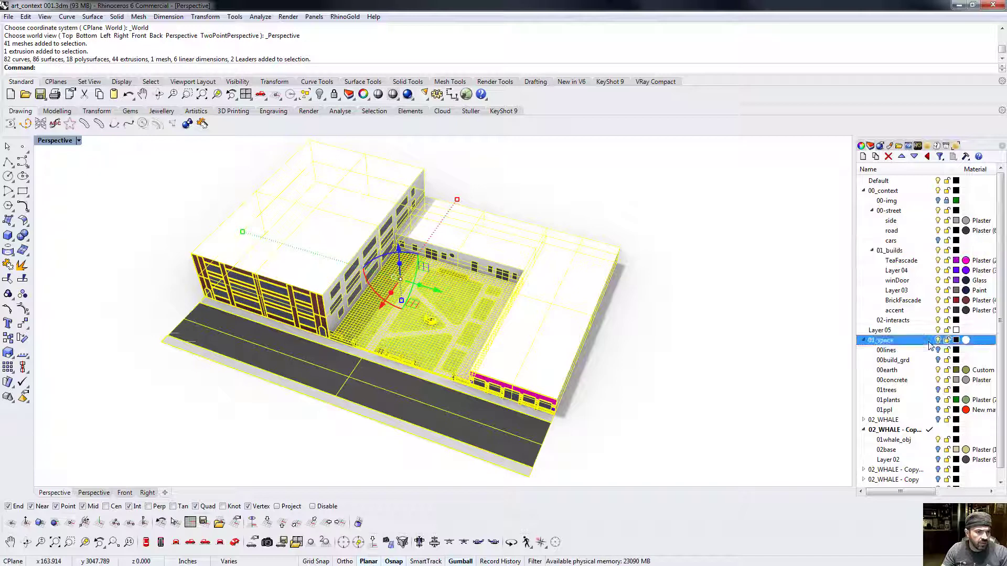
pyautogui.click(934, 430)
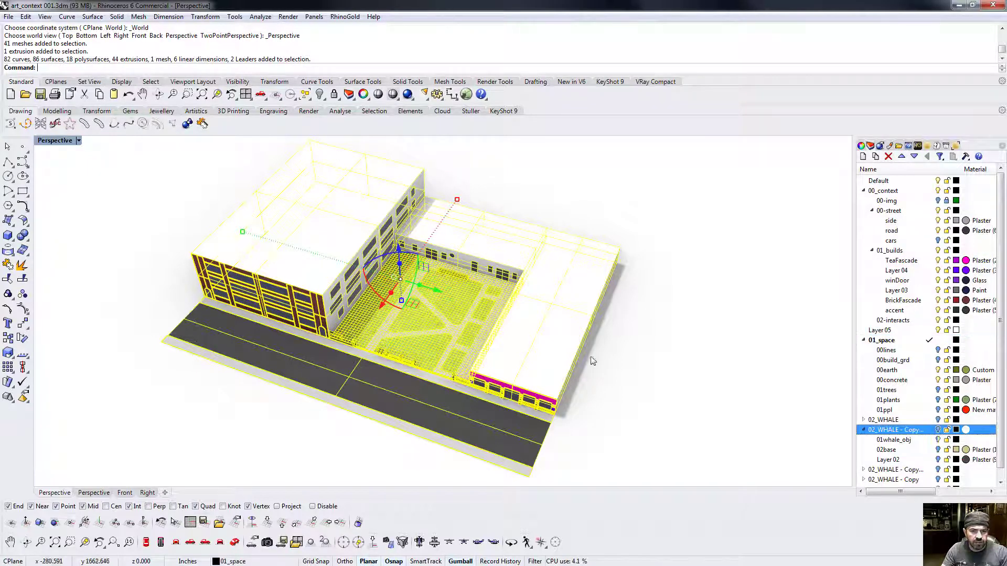
pyautogui.press('Escape')
pyautogui.scroll(5, 419, 323)
pyautogui.moveTo(419, 322); pyautogui.dragTo(380, 390, button='right')
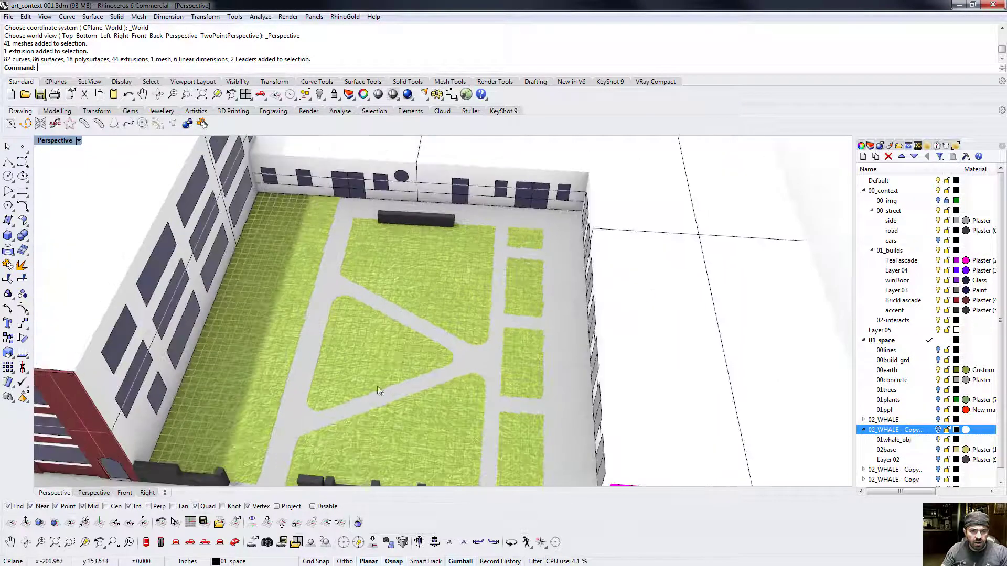
# Select all visible buildings, street and courtyard geometry, start exporting the selection, and dismiss the missing-disk prompt
pyautogui.scroll(-3, 400, 360)
pyautogui.moveTo(477, 359); pyautogui.dragTo(461, 297, button='right')
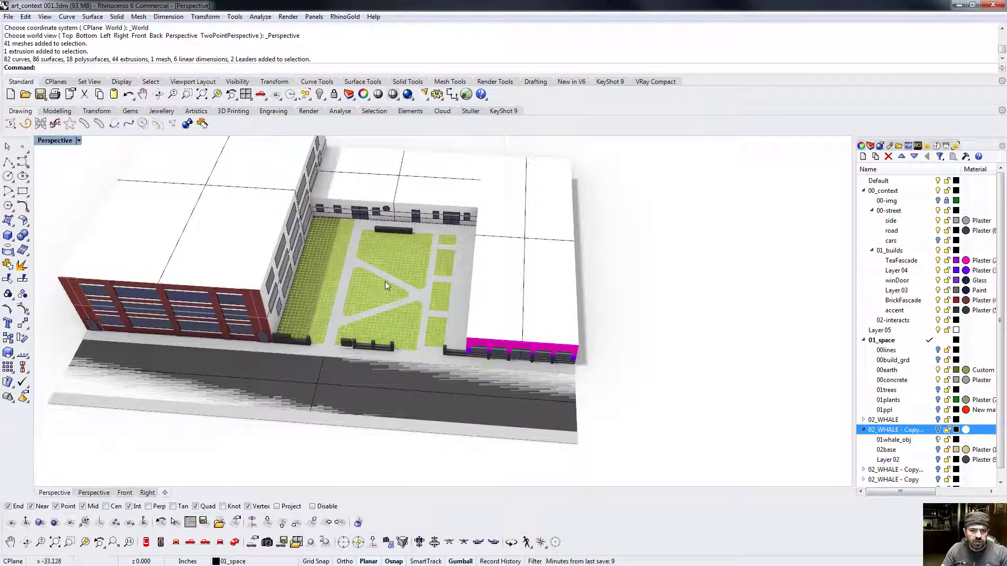
pyautogui.moveTo(401, 299); pyautogui.dragTo(417, 316, button='right')
pyautogui.scroll(-5, 403, 303)
pyautogui.moveTo(396, 268); pyautogui.dragTo(419, 263, button='right')
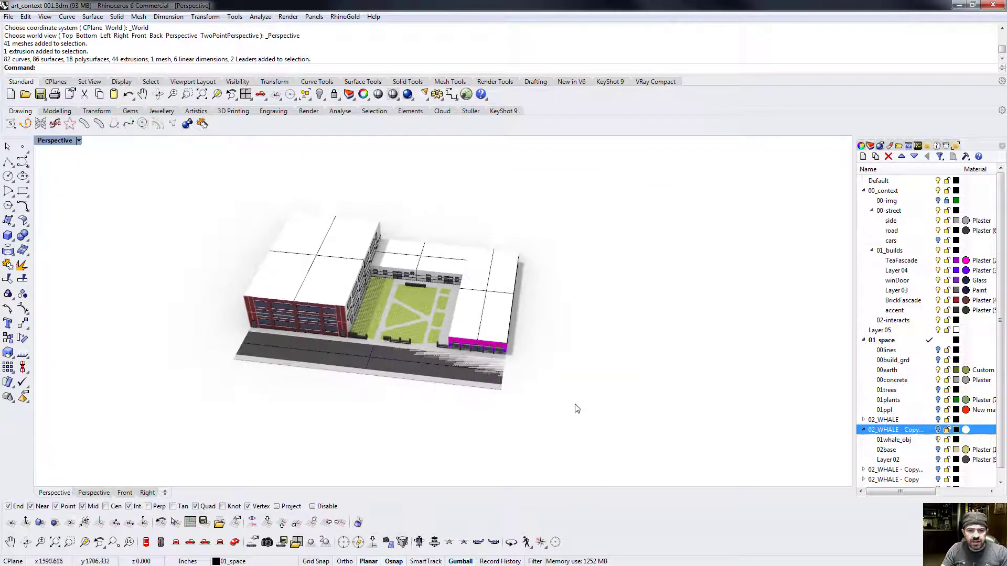
pyautogui.moveTo(575, 396); pyautogui.dragTo(181, 206)
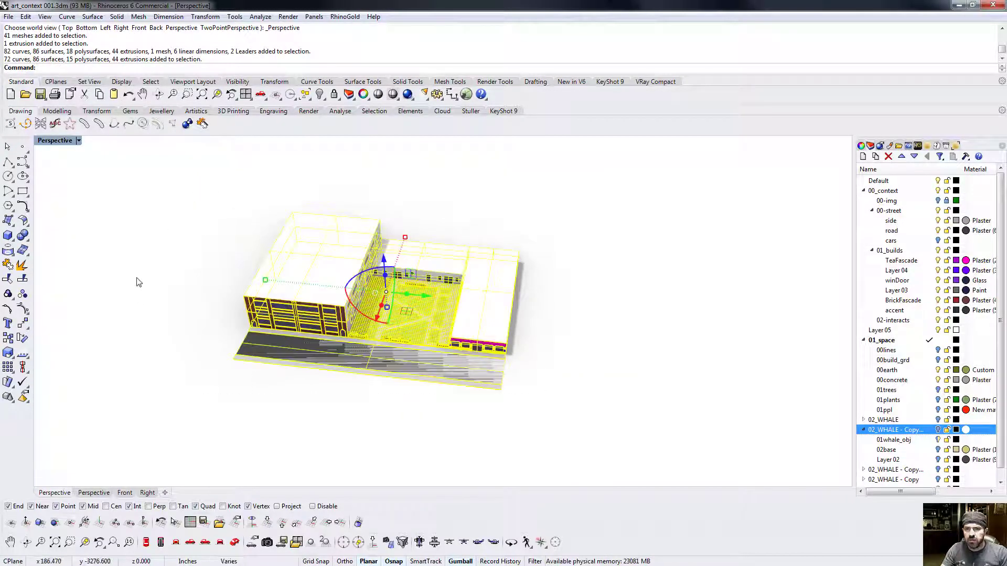
pyautogui.rightClick(42, 96)
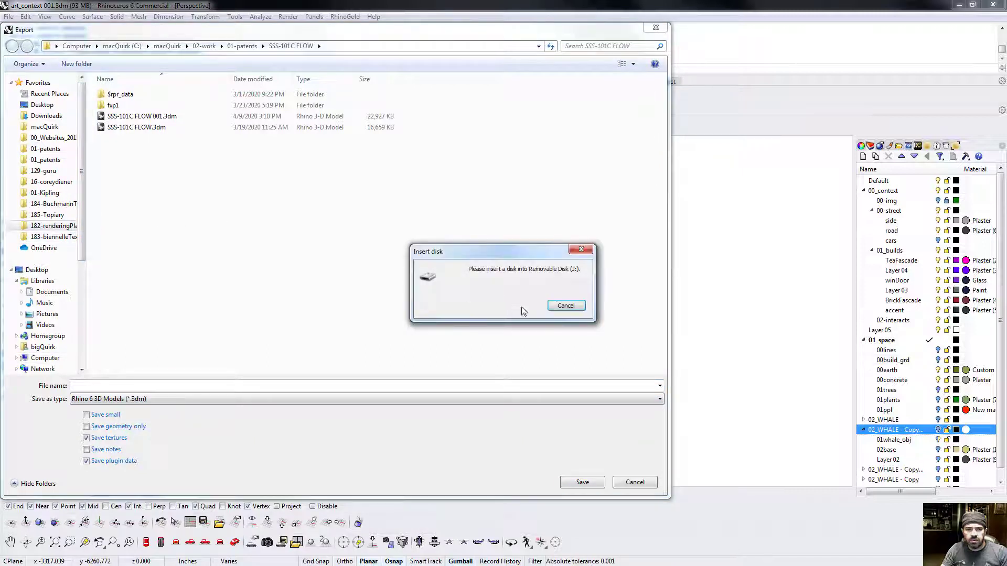
pyautogui.click(550, 304)
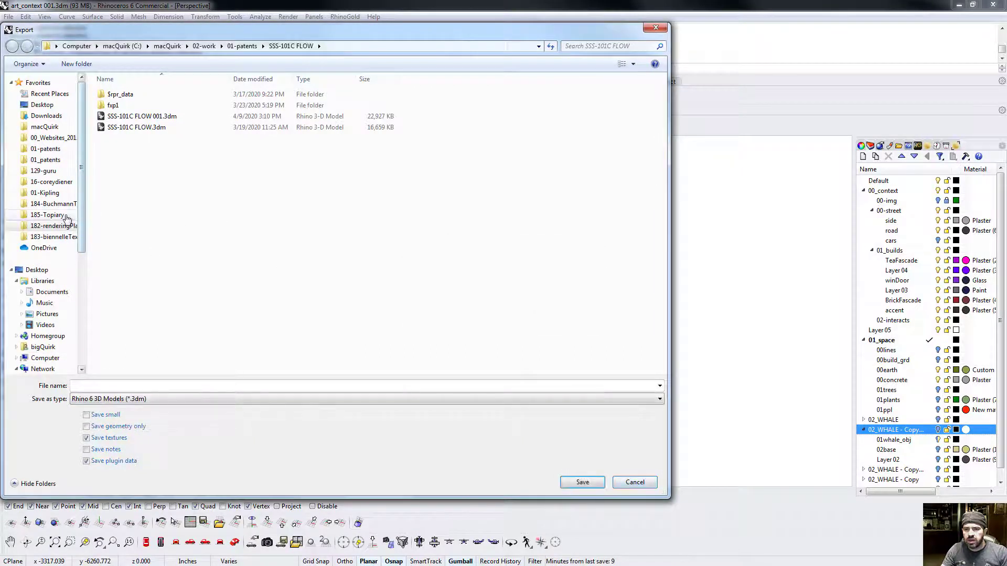
# Go to the 02-work folder in the export dialog and create a new folder named 189-Tutorials
pyautogui.click(204, 46)
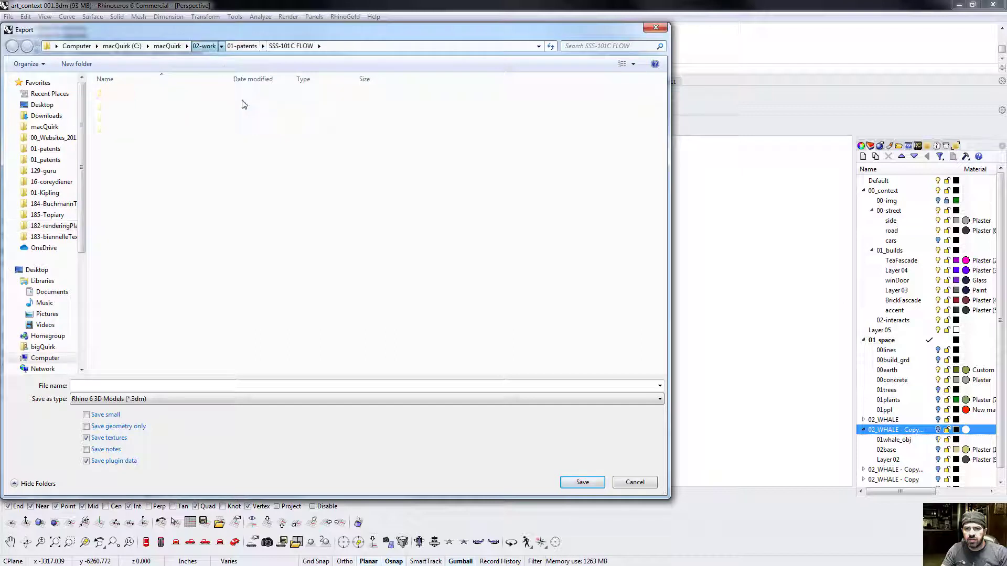
pyautogui.rightClick(210, 251)
pyautogui.moveTo(292, 373)
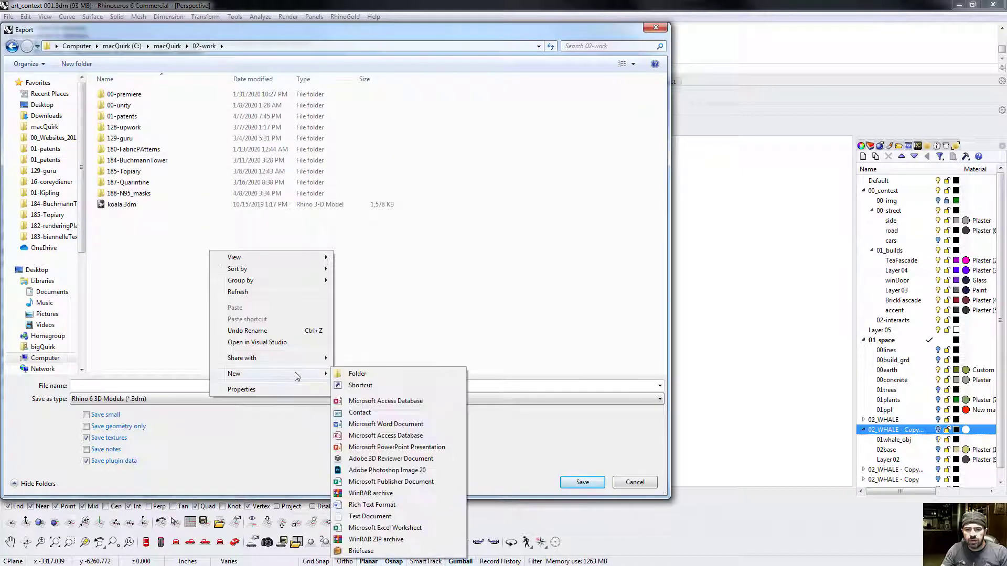
pyautogui.click(353, 376)
pyautogui.write('1')
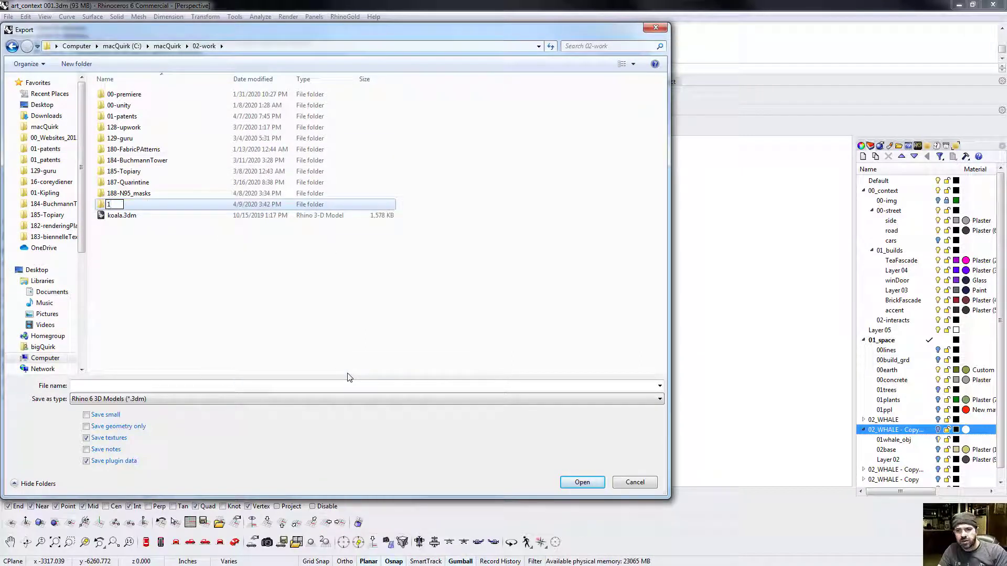
pyautogui.write('89')
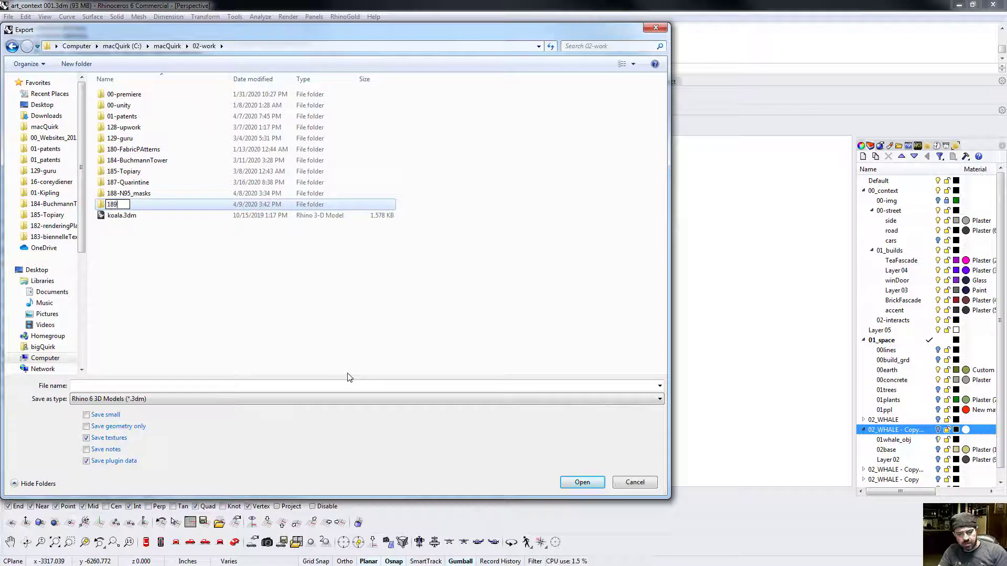
pyautogui.write('-To')
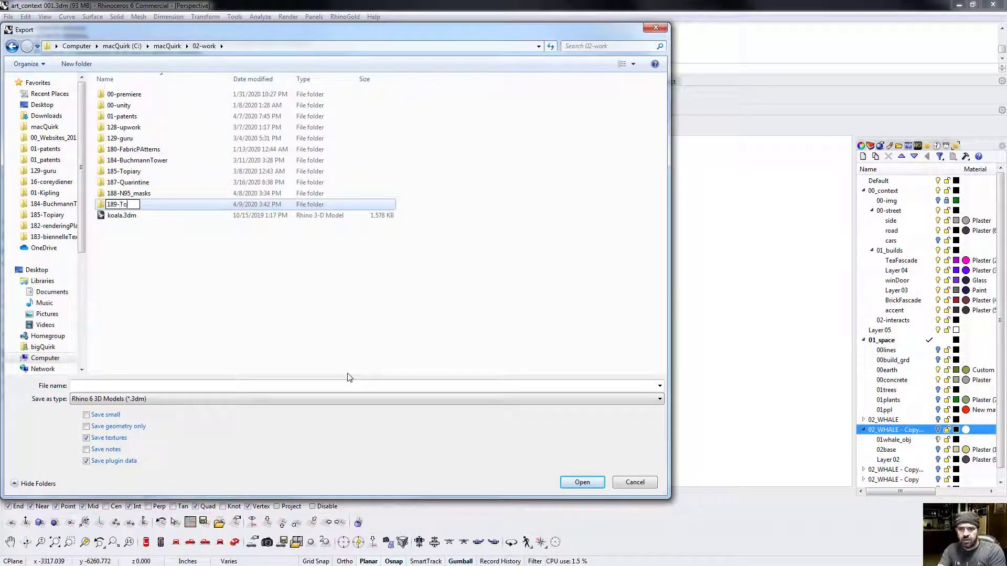
pyautogui.write('utori')
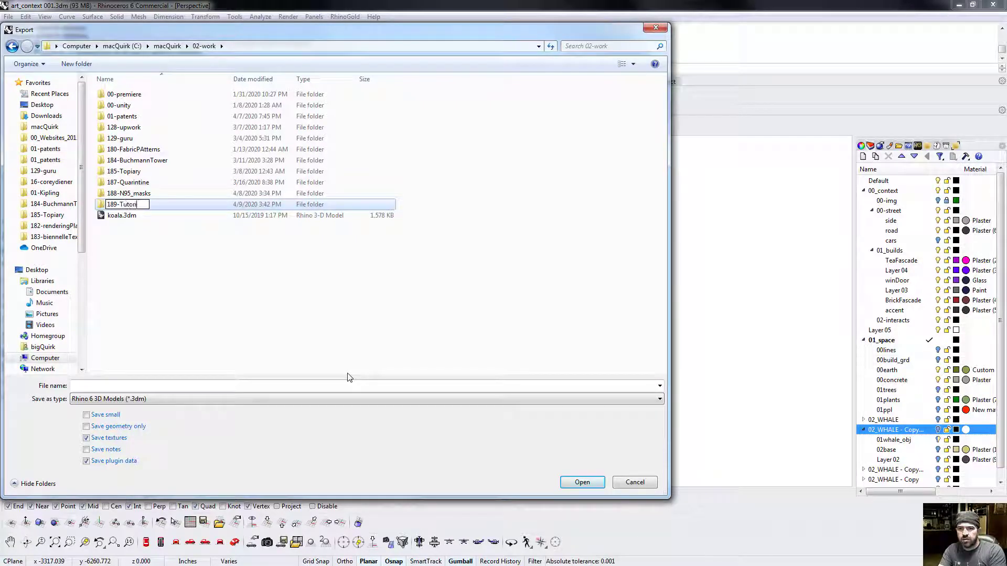
pyautogui.write('als')
pyautogui.press('Return')
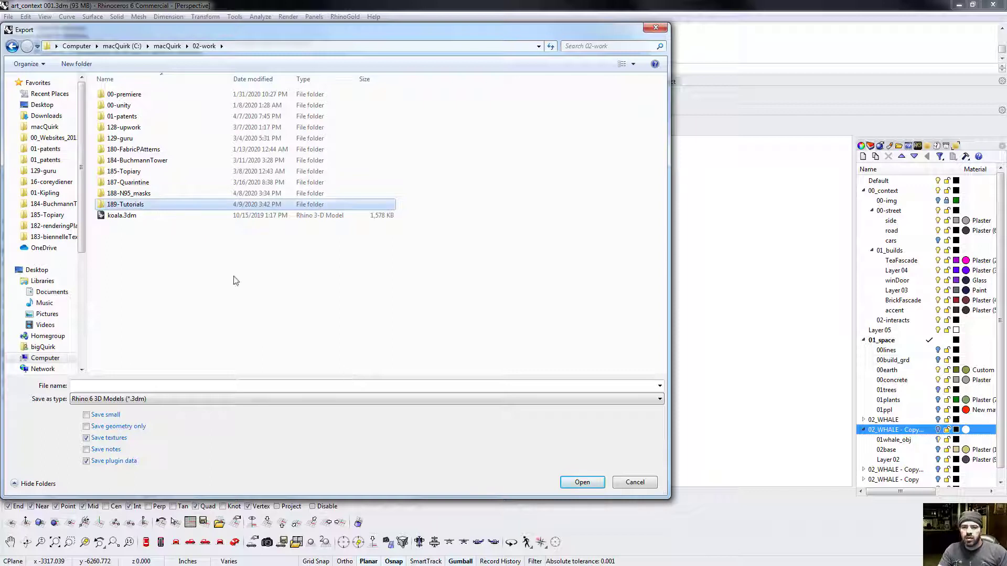
# Open the 189-Tutorials folder and create a subfolder named 01-Twinmotion inside it
pyautogui.doubleClick(129, 204)
pyautogui.rightClick(191, 256)
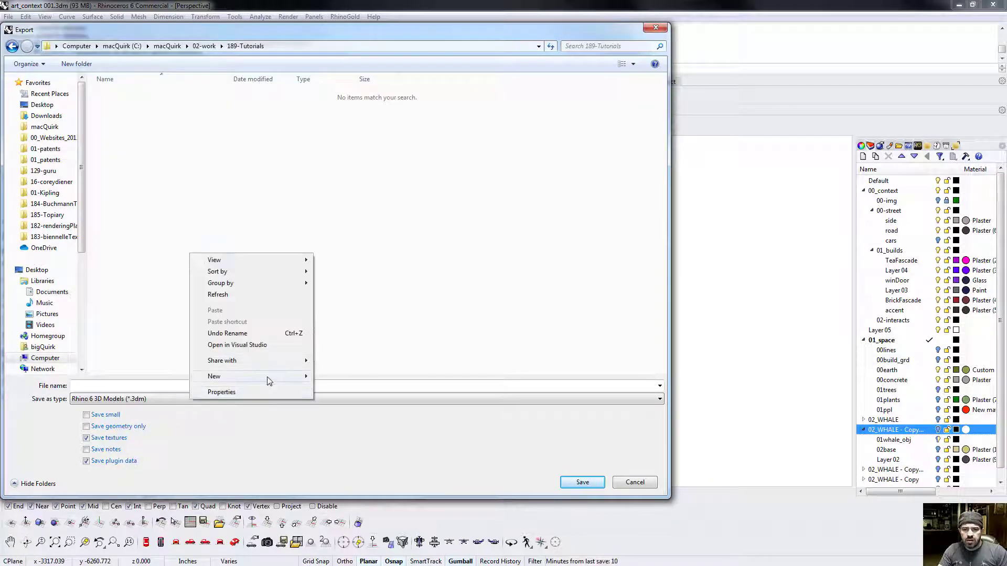
pyautogui.moveTo(290, 377)
pyautogui.click(362, 377)
pyautogui.write('01')
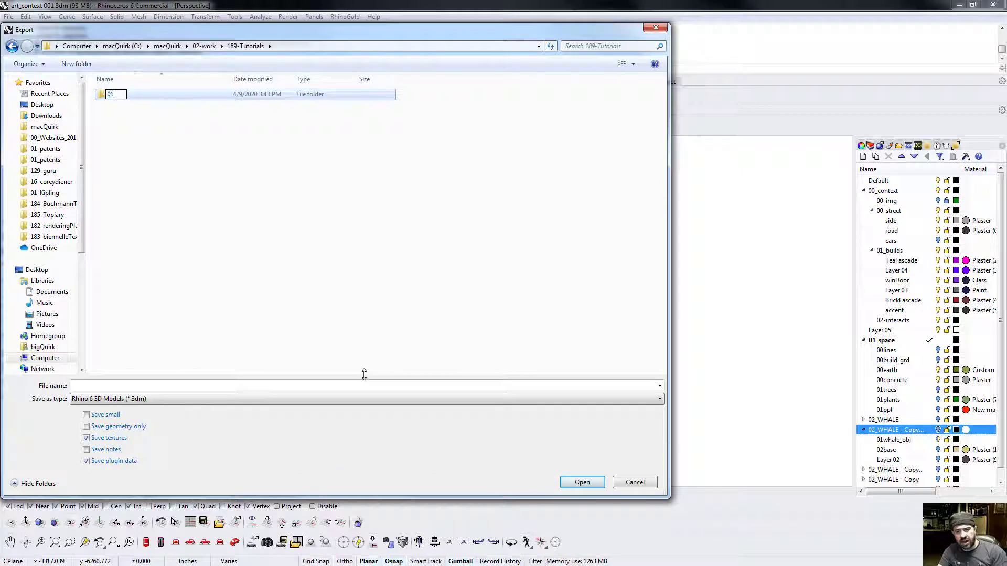
pyautogui.write('-Twinmotion')
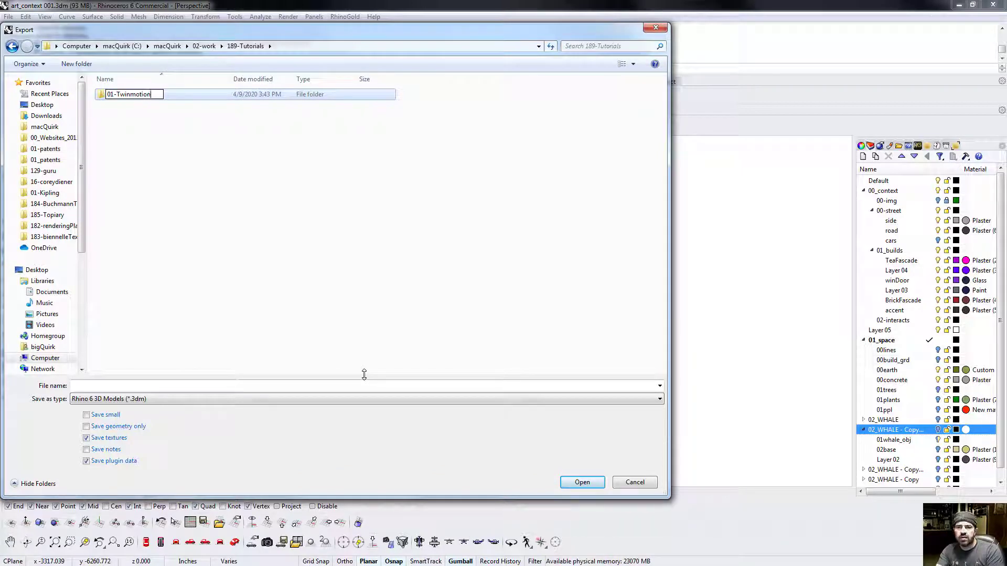
pyautogui.press('Return')
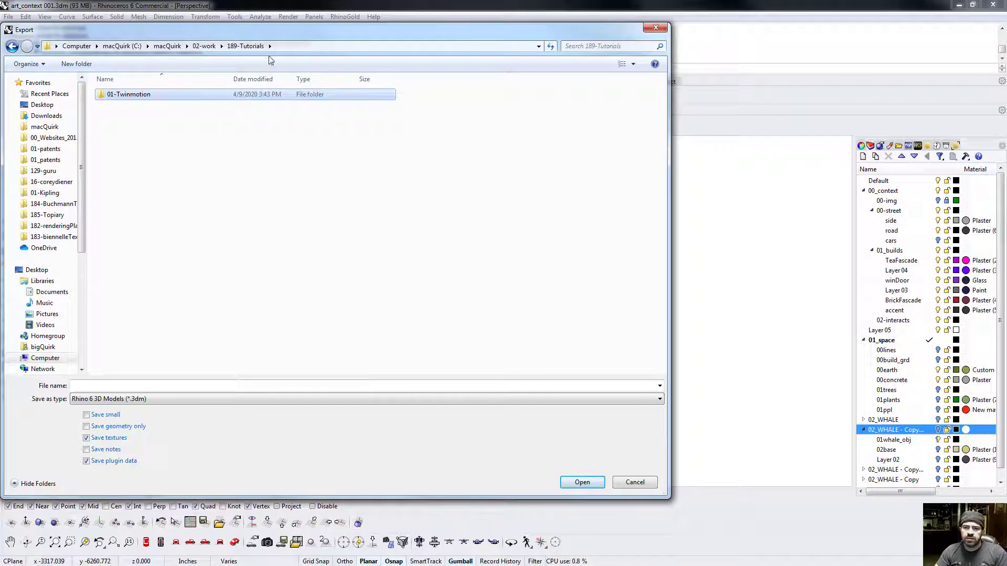
# Open the 01-Twinmotion folder and create a subfolder named Import_Context inside it
pyautogui.doubleClick(137, 102)
pyautogui.rightClick(161, 183)
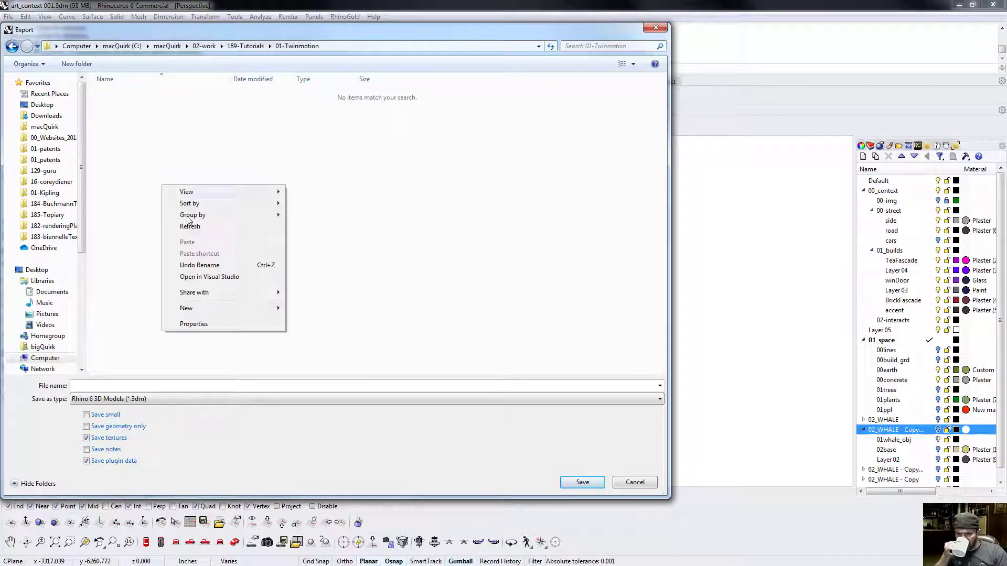
pyautogui.moveTo(212, 310)
pyautogui.click(308, 310)
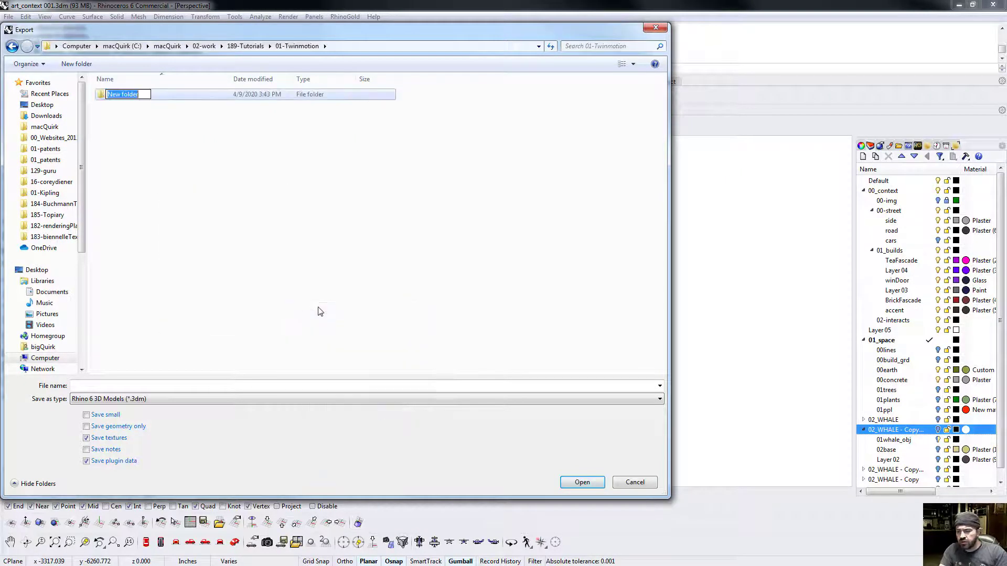
pyautogui.write('Import')
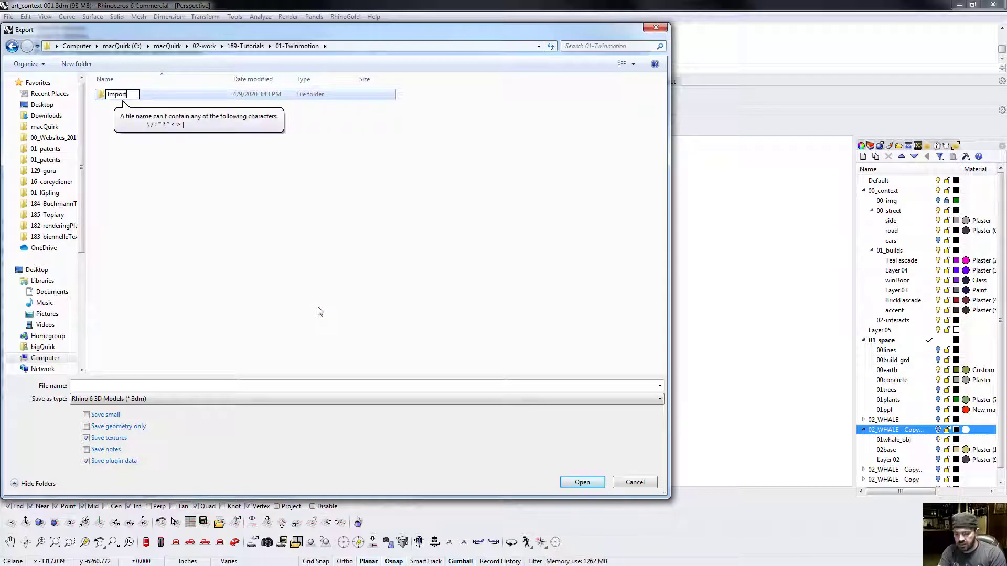
pyautogui.write('_Expor')
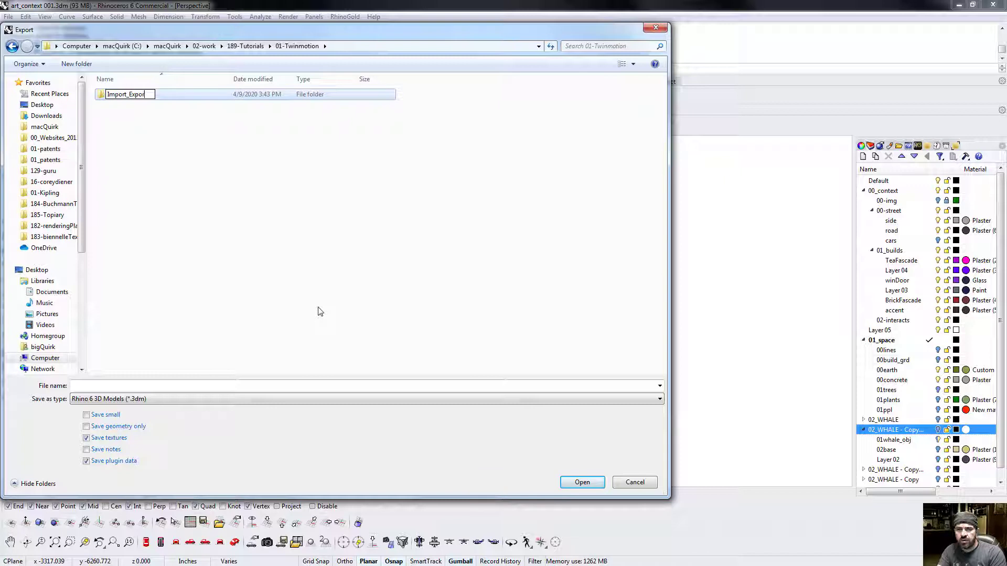
pyautogui.press('BackSpace')
pyautogui.press('BackSpace')
pyautogui.press('BackSpace')
pyautogui.press('BackSpace')
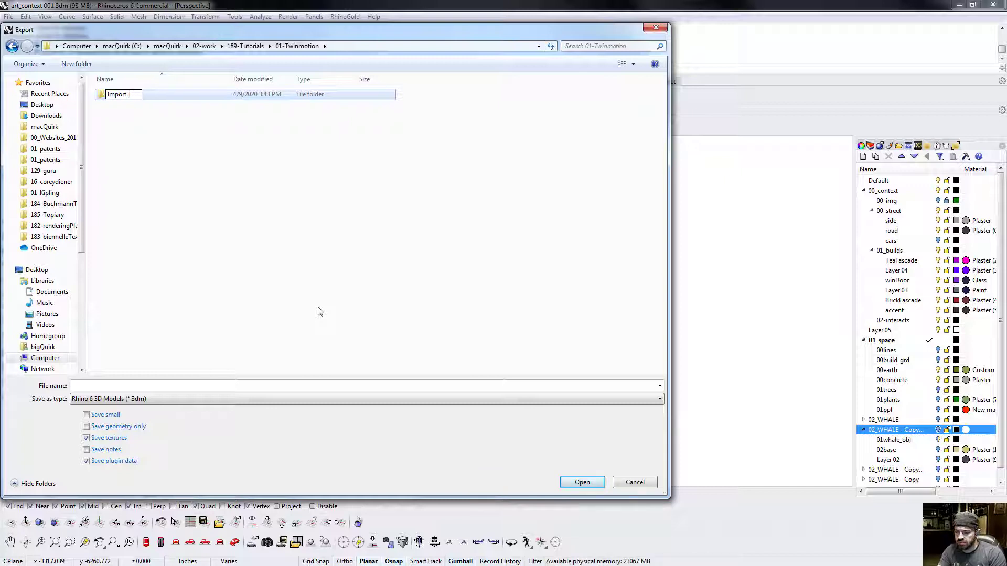
pyautogui.write('Contect')
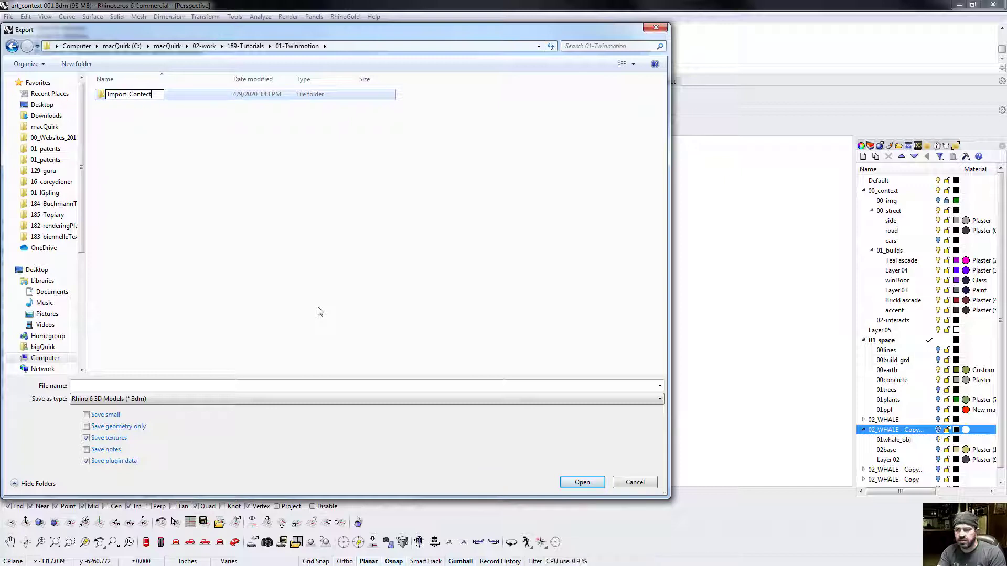
pyautogui.press('BackSpace')
pyautogui.write('xt')
pyautogui.press('Return')
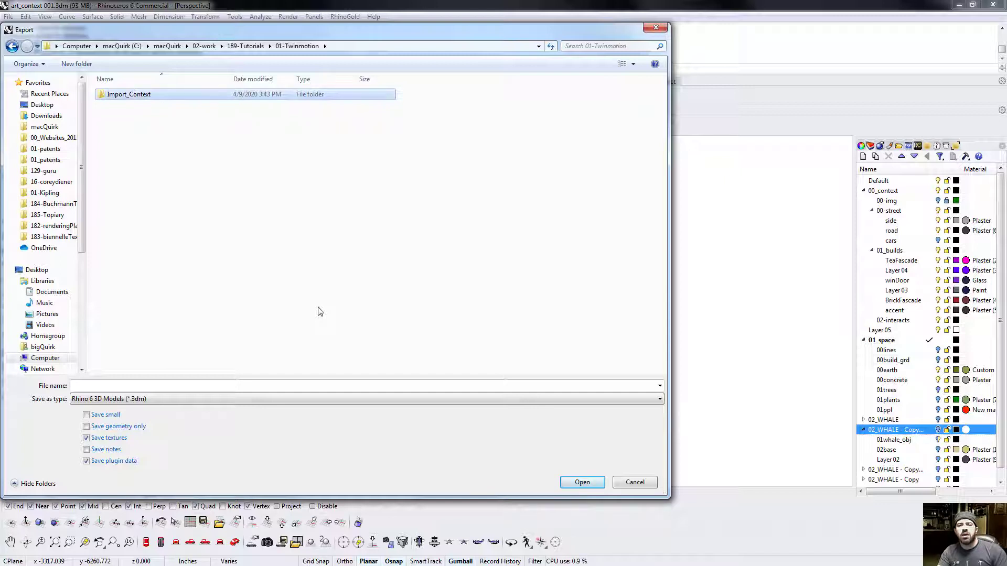
# Open the Import_Context folder and set the export format to MotionBuilder (*.fbx)
pyautogui.doubleClick(152, 99)
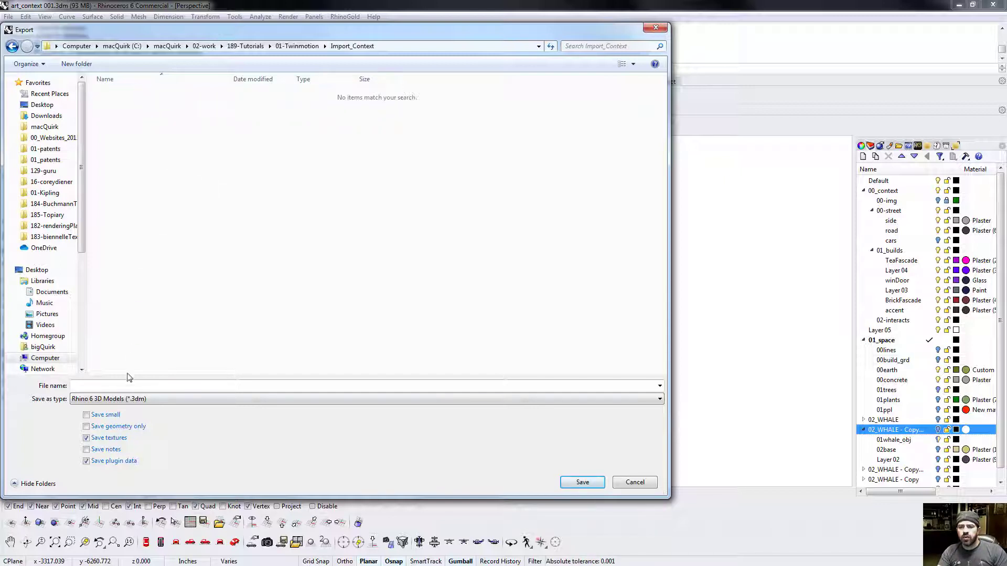
pyautogui.click(126, 399)
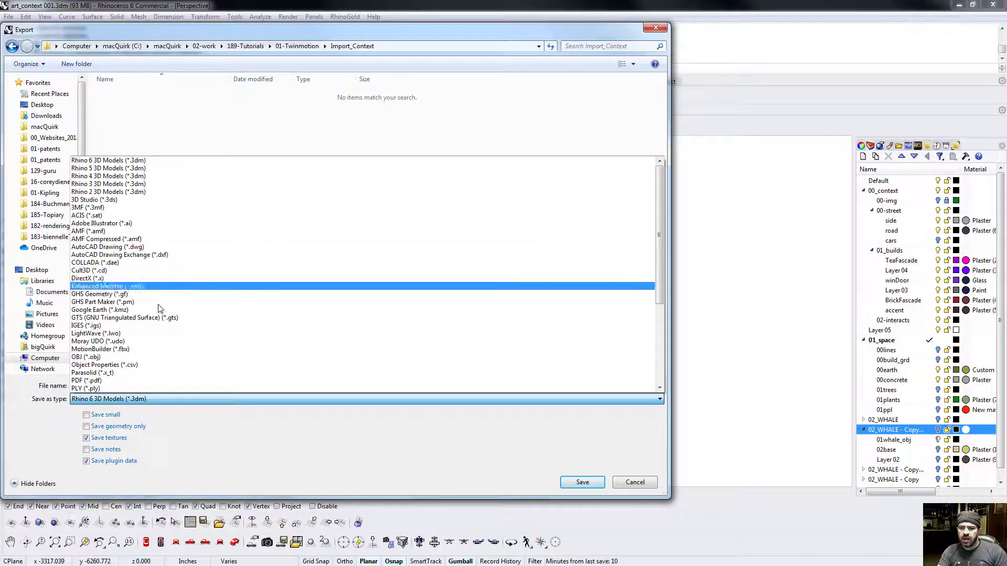
pyautogui.click(158, 348)
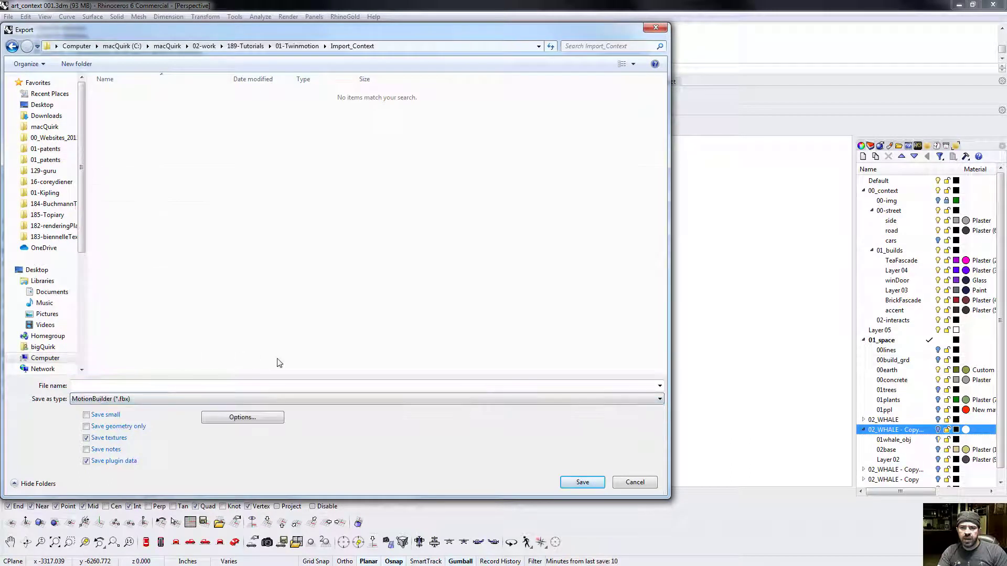
# Export the selection as ArtRoom_TestTwinMotion with meshes only, Phong materials, Version 7 binary and the maximum polygon density
pyautogui.click(197, 386)
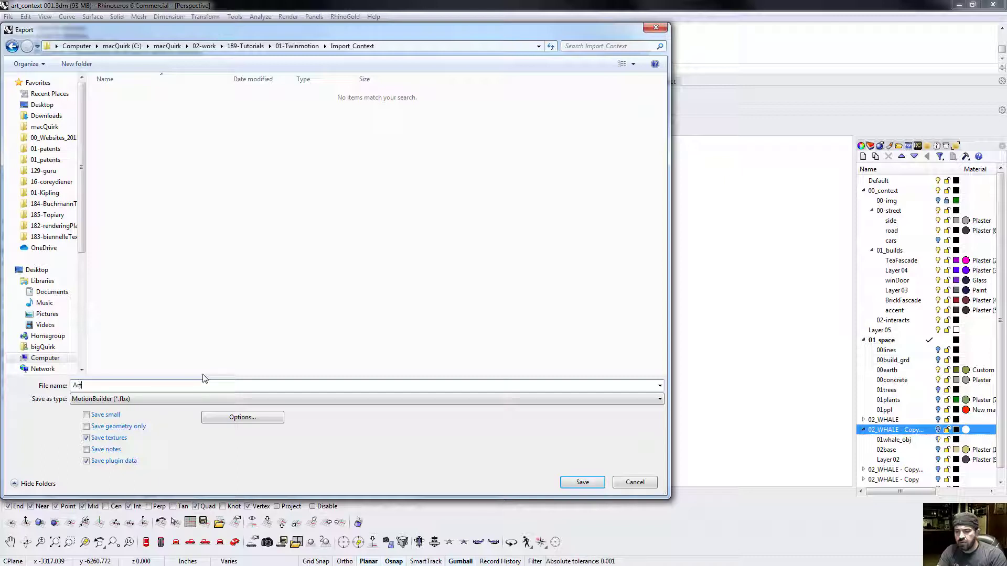
pyautogui.write('m_T')
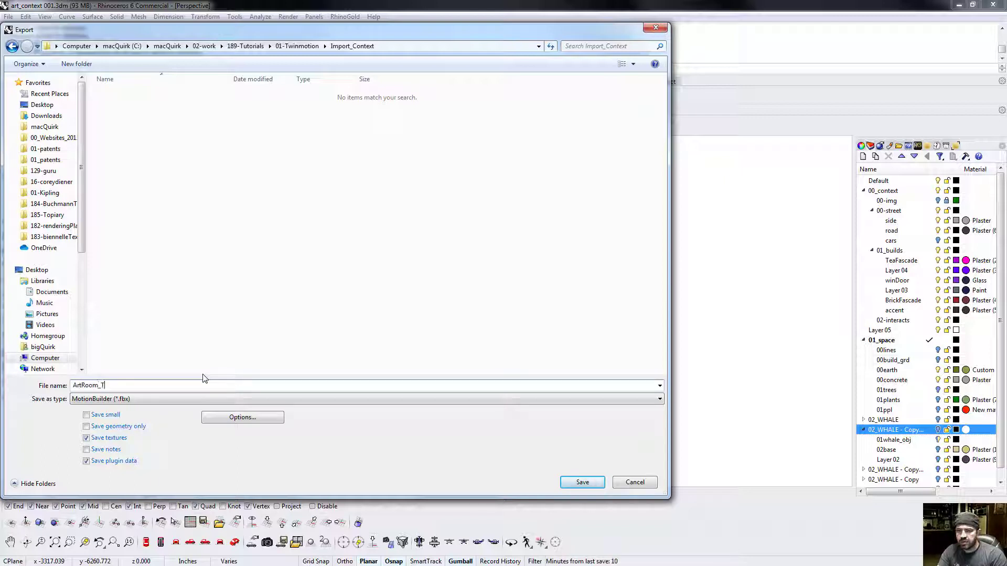
pyautogui.write('estTwi')
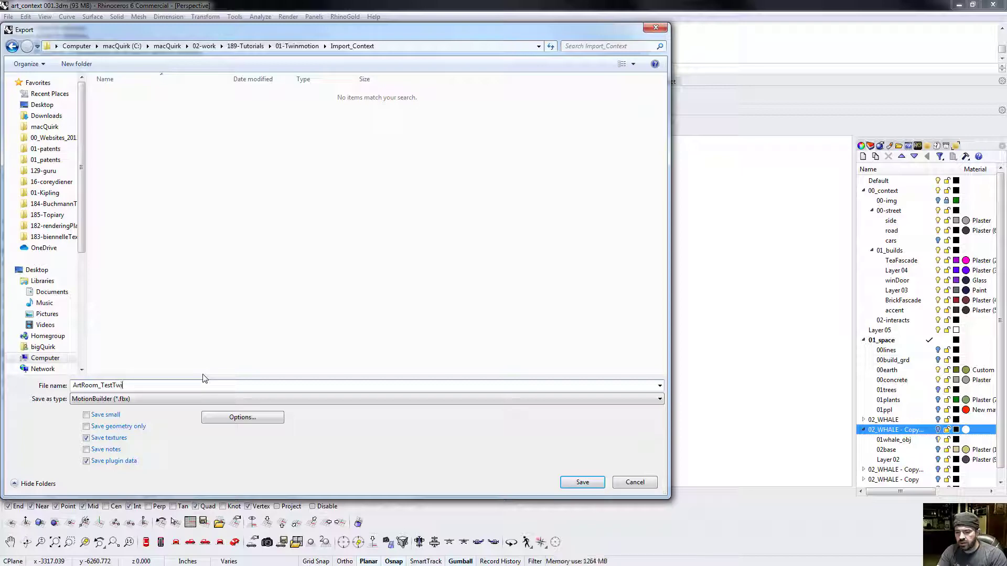
pyautogui.write('nMot')
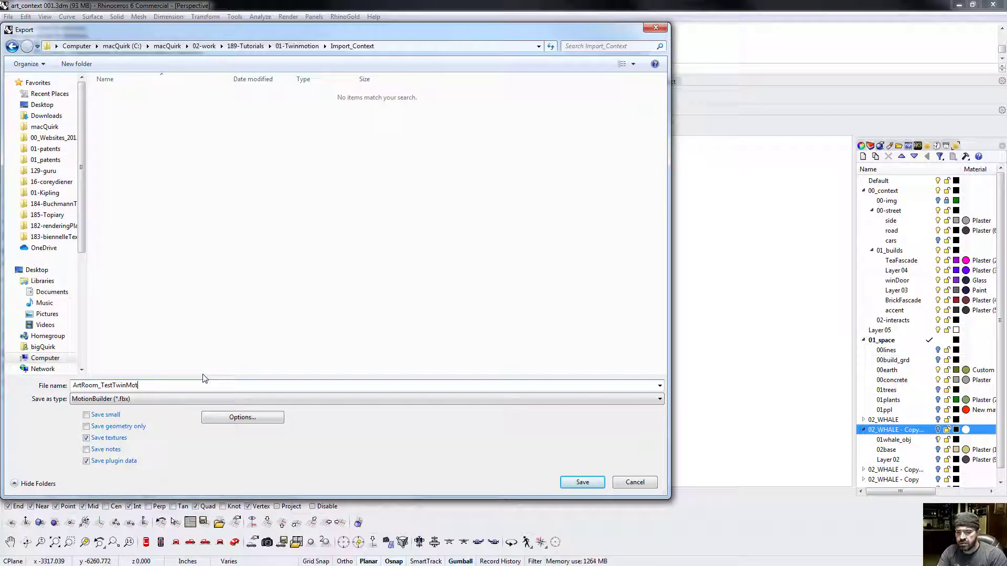
pyautogui.write('opn')
pyautogui.press('Return')
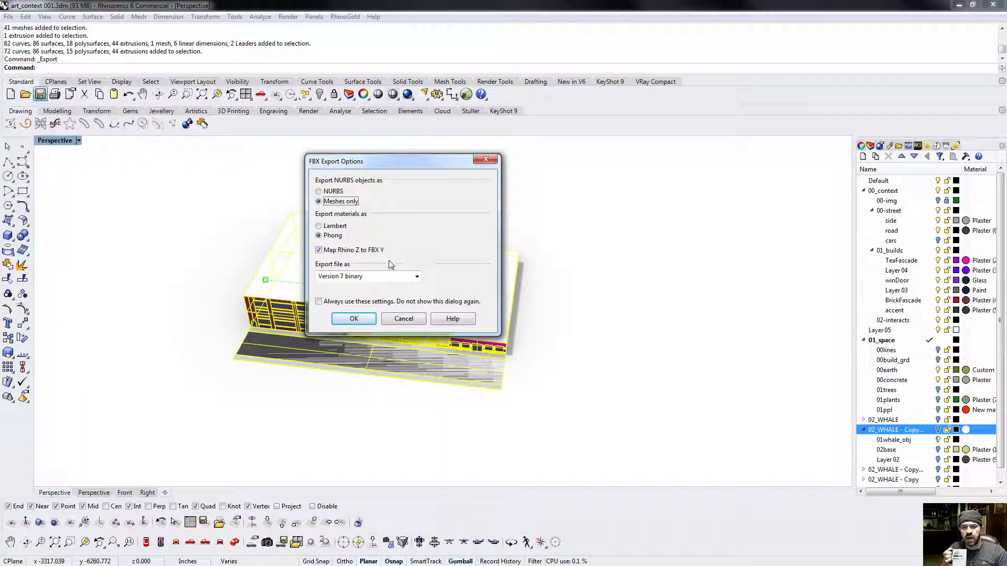
pyautogui.click(355, 319)
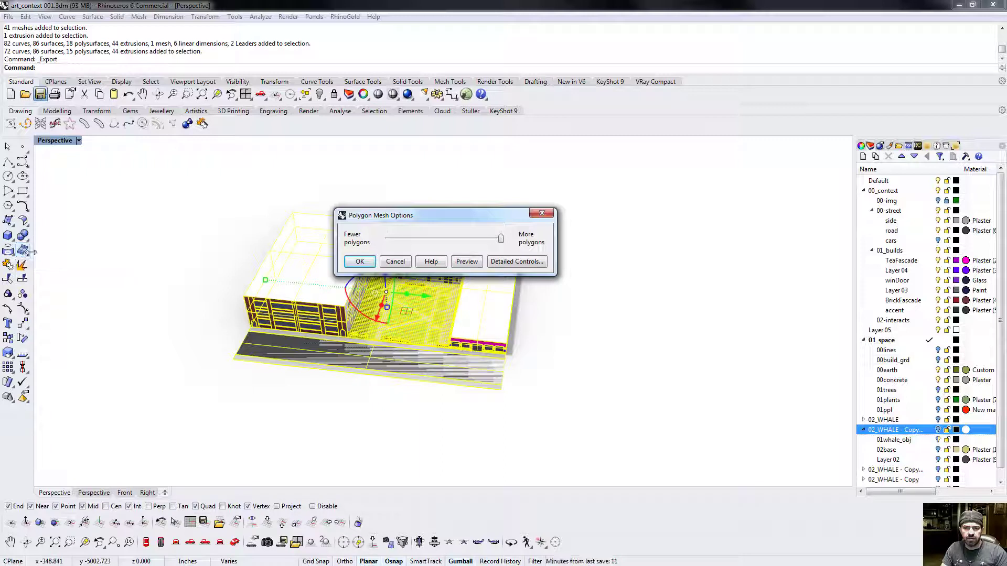
pyautogui.click(360, 262)
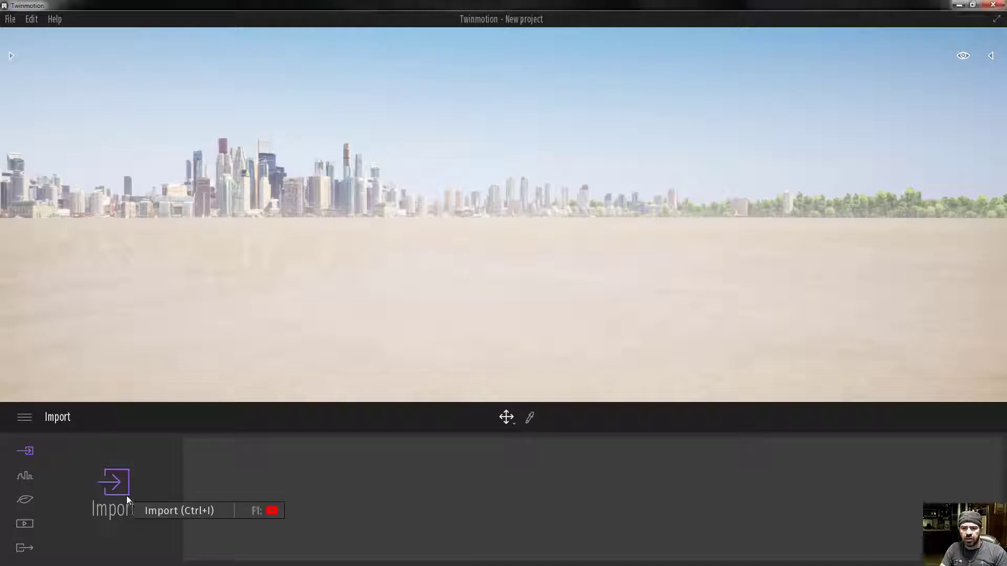
pyautogui.click(127, 497)
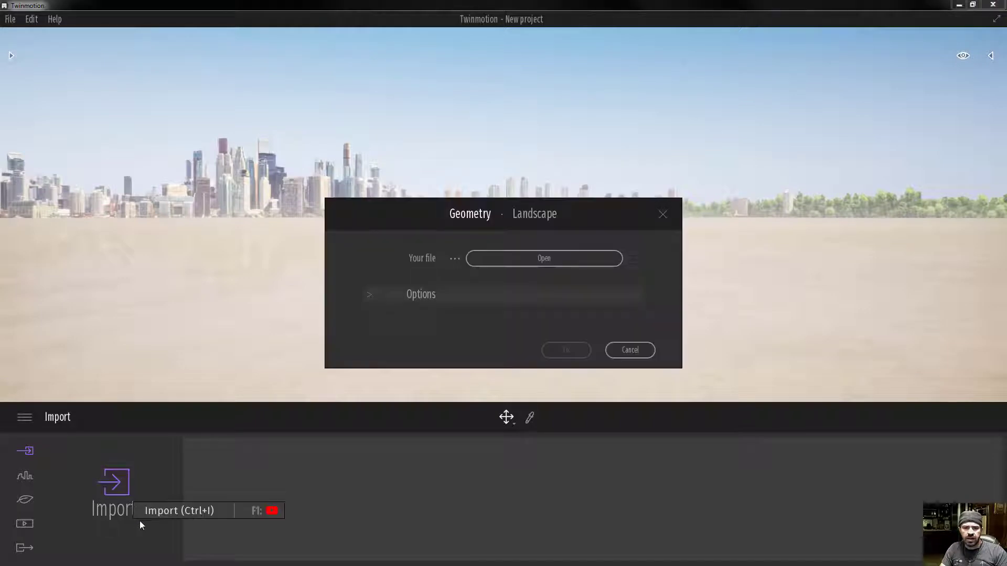
pyautogui.click(584, 268)
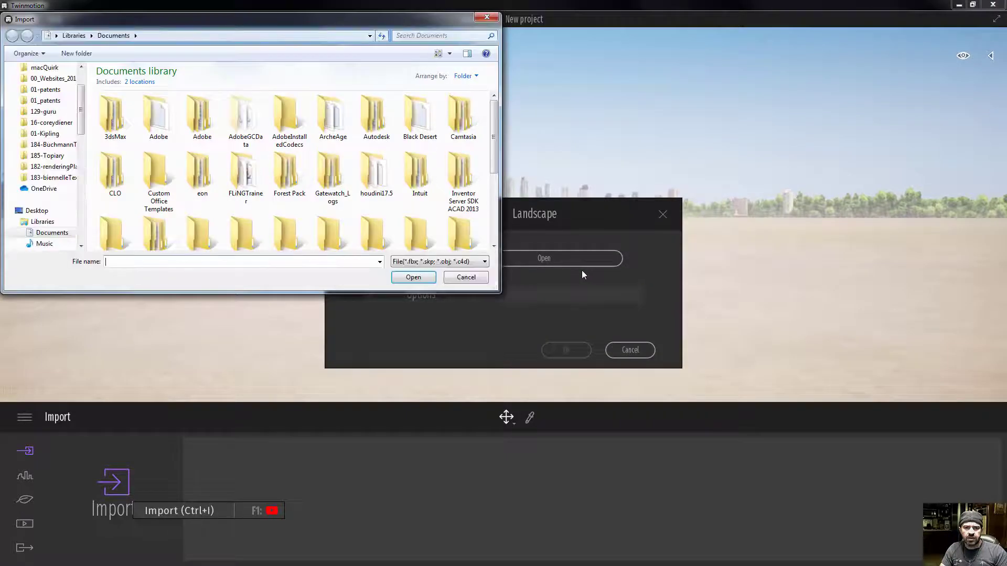
pyautogui.click(467, 276)
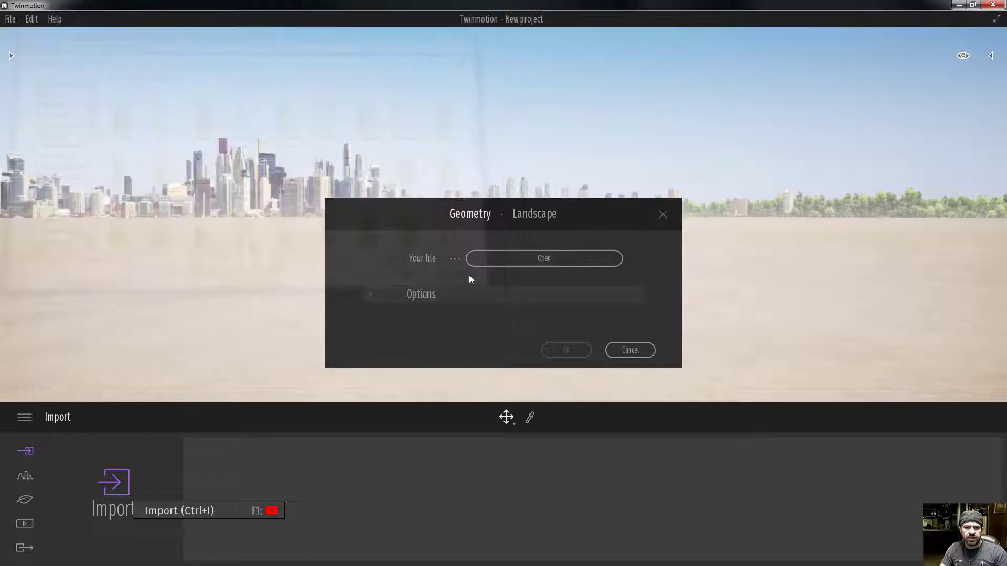
pyautogui.click(631, 350)
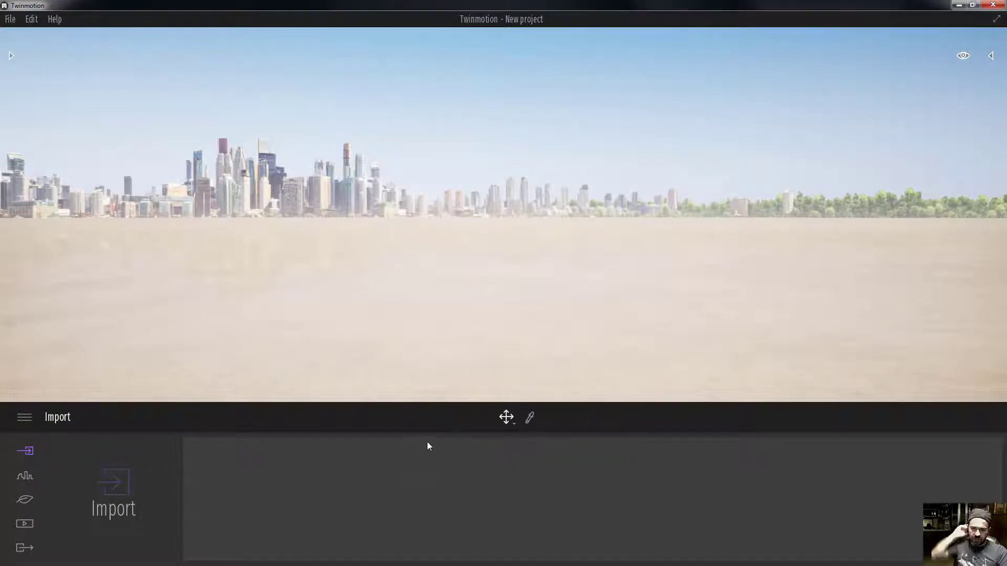
# Set the urban context's background picture to Countryside
pyautogui.moveTo(486, 265); pyautogui.dragTo(258, 275, button='right')
pyautogui.click(429, 260)
pyautogui.click(25, 476)
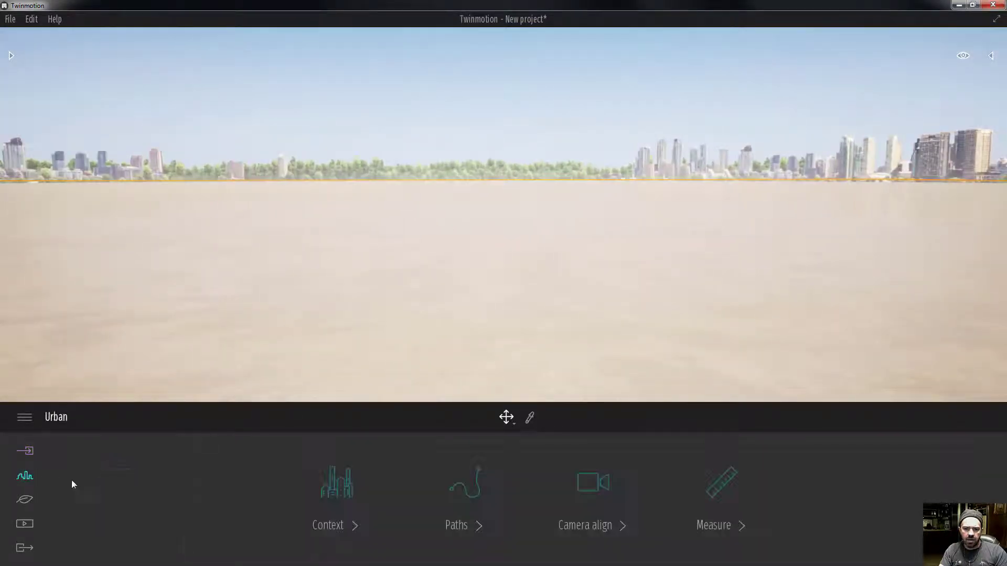
pyautogui.click(333, 495)
pyautogui.click(476, 497)
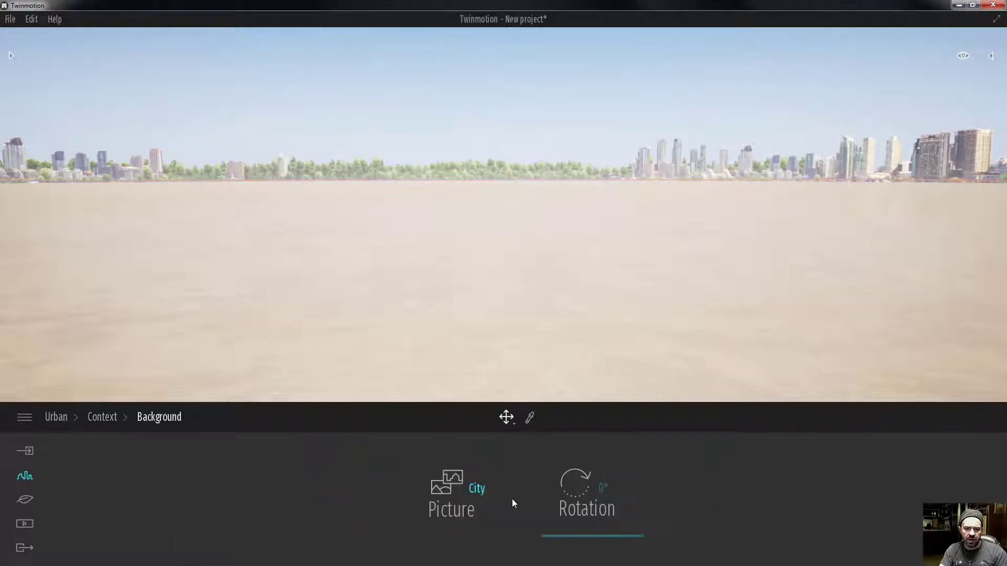
pyautogui.click(475, 489)
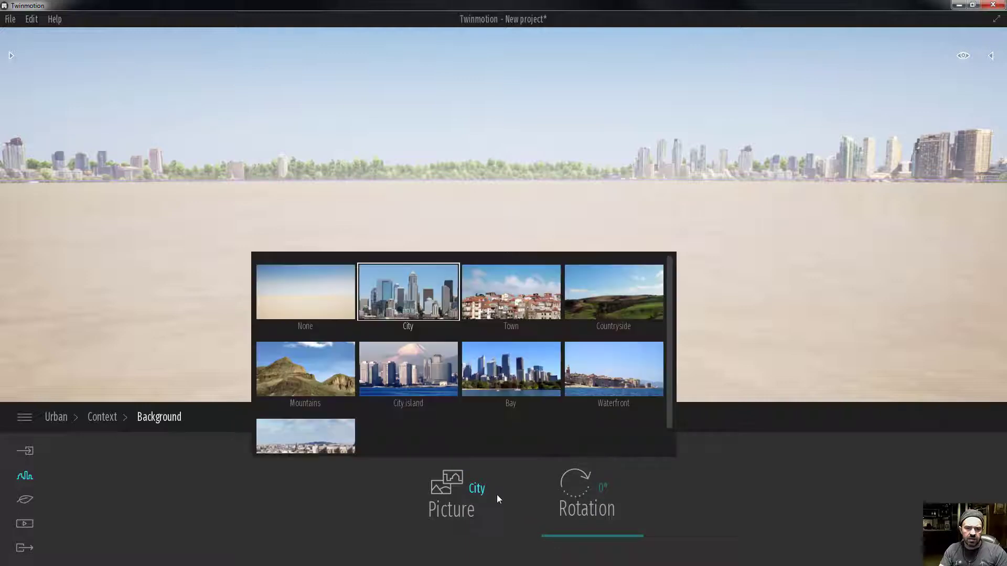
pyautogui.click(624, 301)
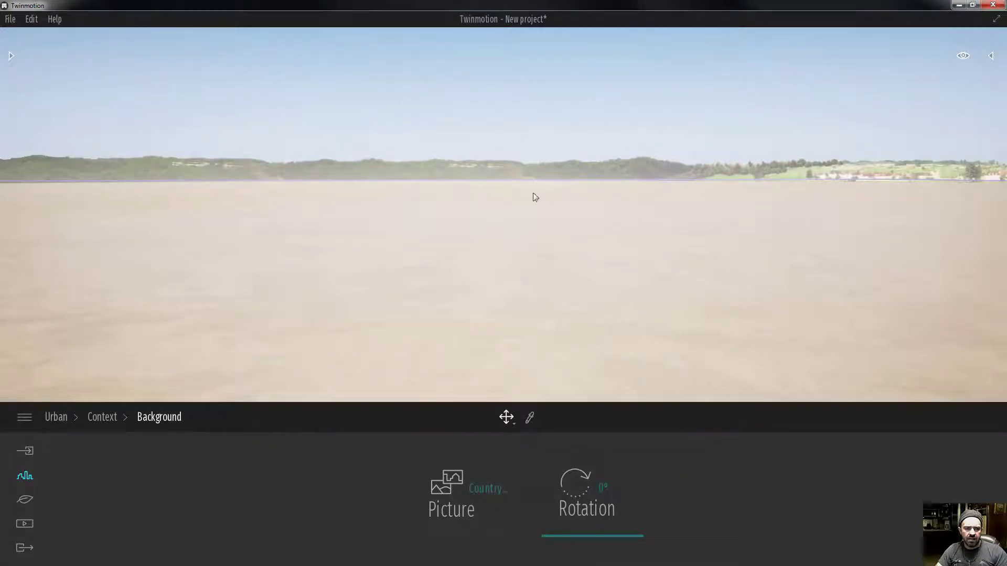
# Try the Waterfront, Mountains, City island and None background pictures, and set the background back to City
pyautogui.click(475, 489)
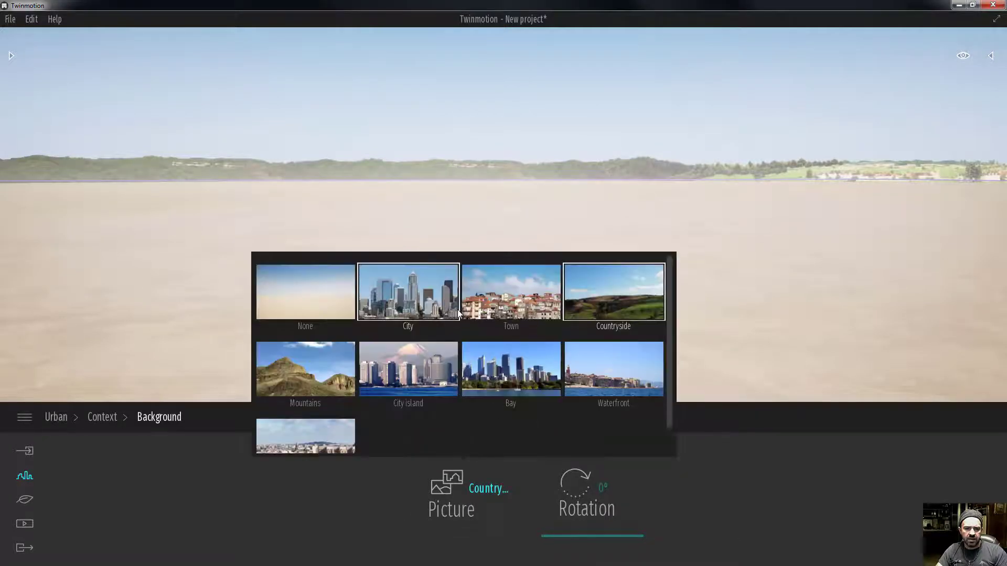
pyautogui.click(417, 301)
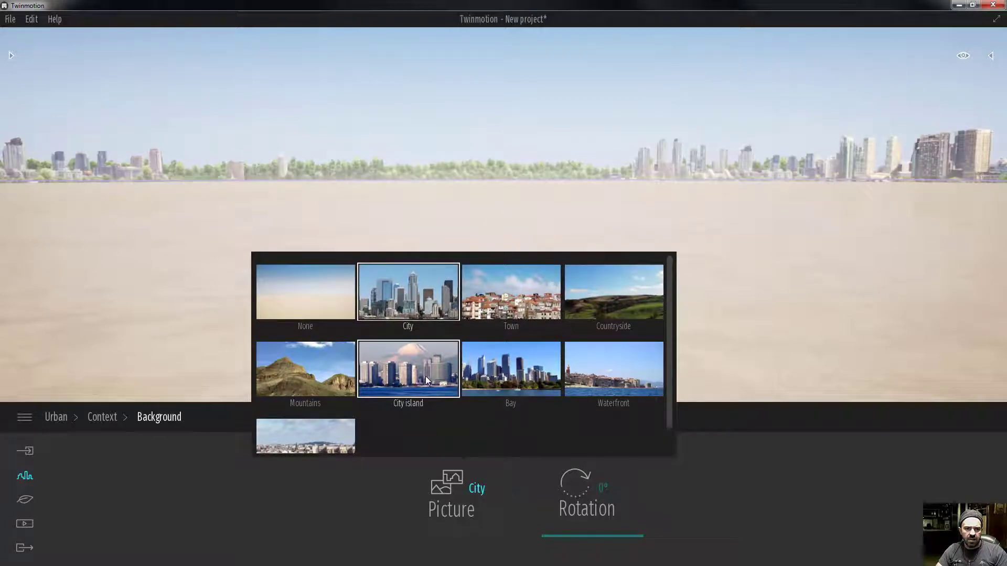
pyautogui.click(636, 382)
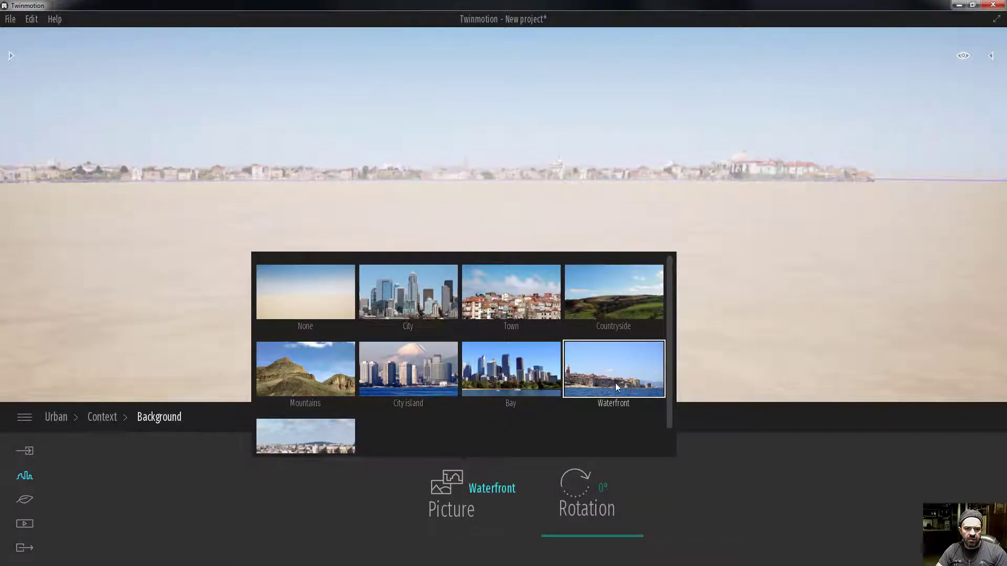
pyautogui.click(337, 435)
pyautogui.click(338, 398)
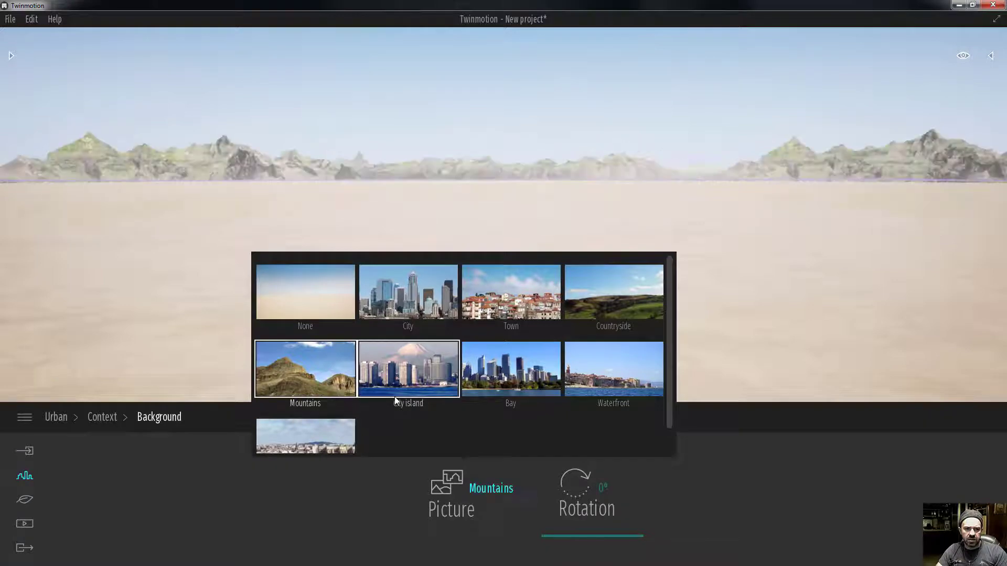
pyautogui.click(395, 396)
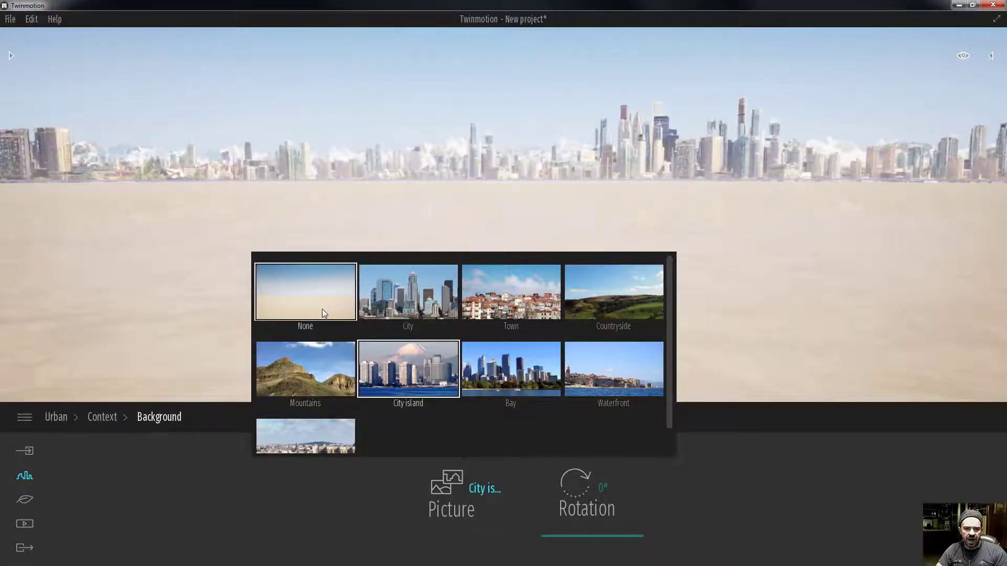
pyautogui.click(322, 312)
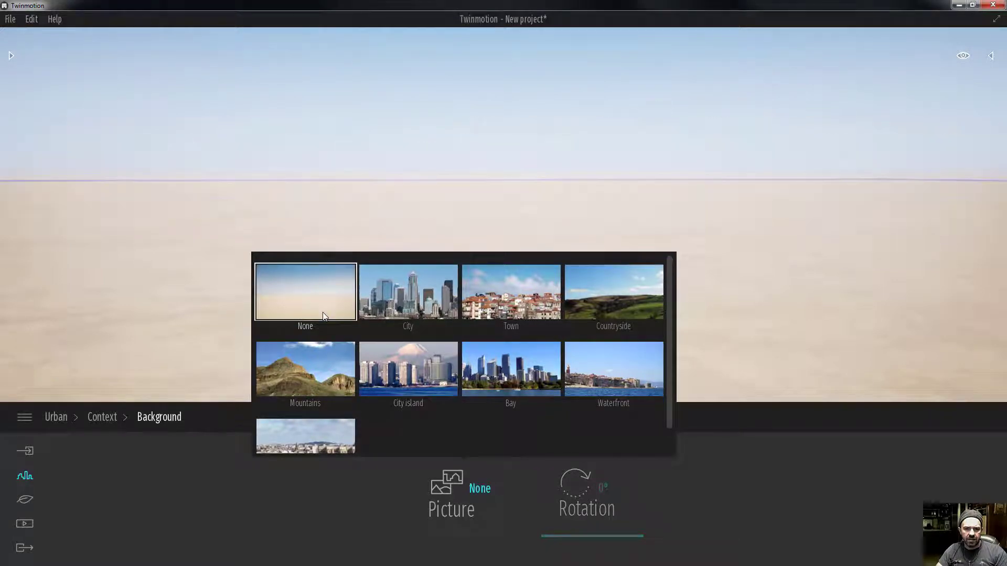
pyautogui.click(399, 306)
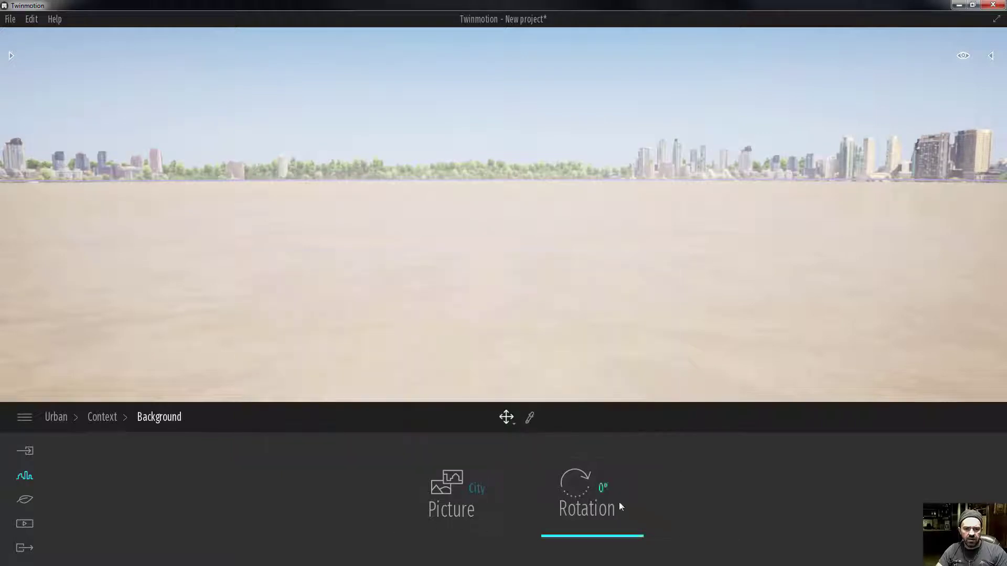
# Try rotating the City background up to 360° and return the rotation to 0°
pyautogui.click(603, 488)
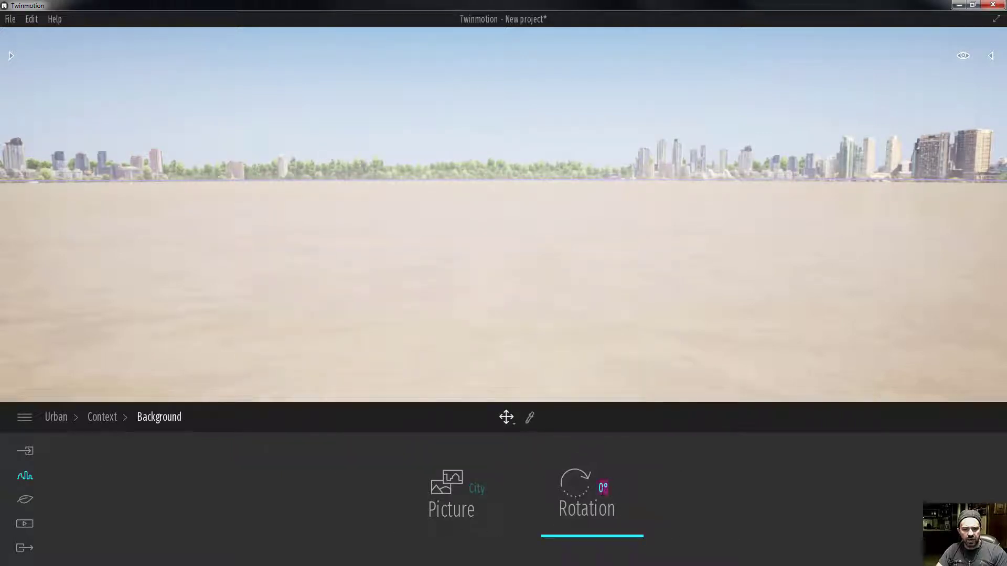
pyautogui.click(603, 511)
pyautogui.moveTo(599, 509); pyautogui.dragTo(602, 548)
pyautogui.moveTo(602, 494); pyautogui.dragTo(602, 420)
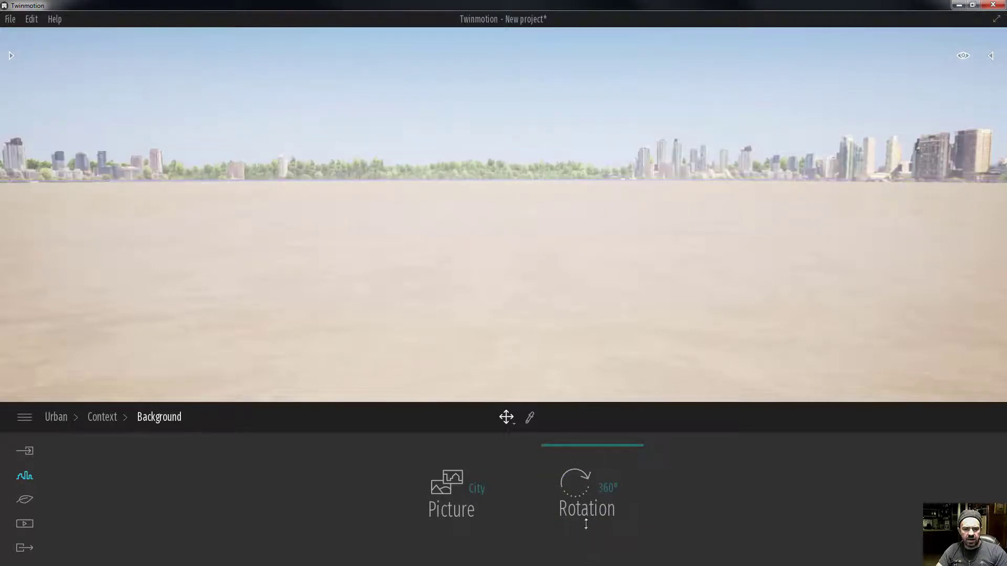
pyautogui.moveTo(587, 523); pyautogui.dragTo(587, 561)
pyautogui.click(604, 488)
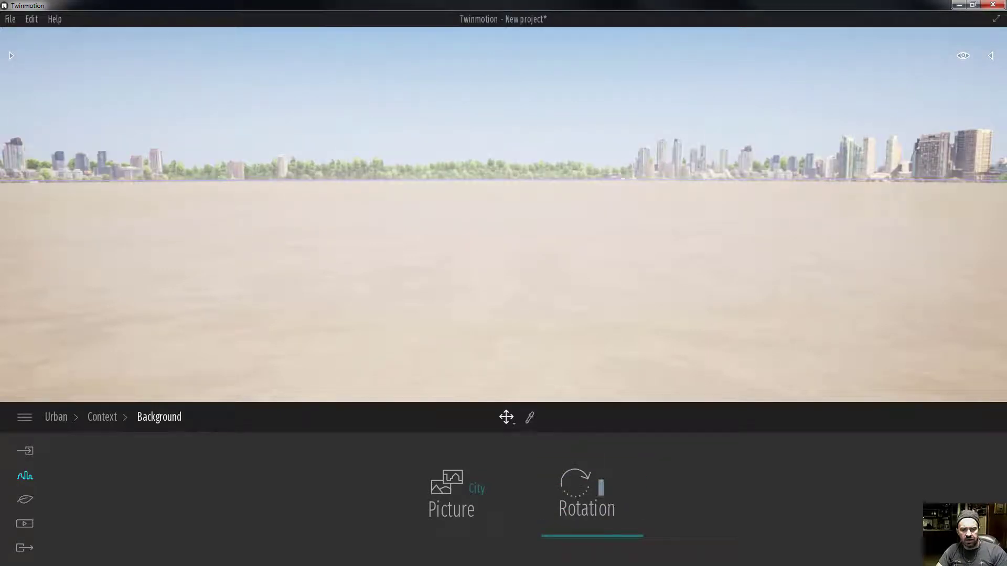
pyautogui.write('123')
pyautogui.press('Return')
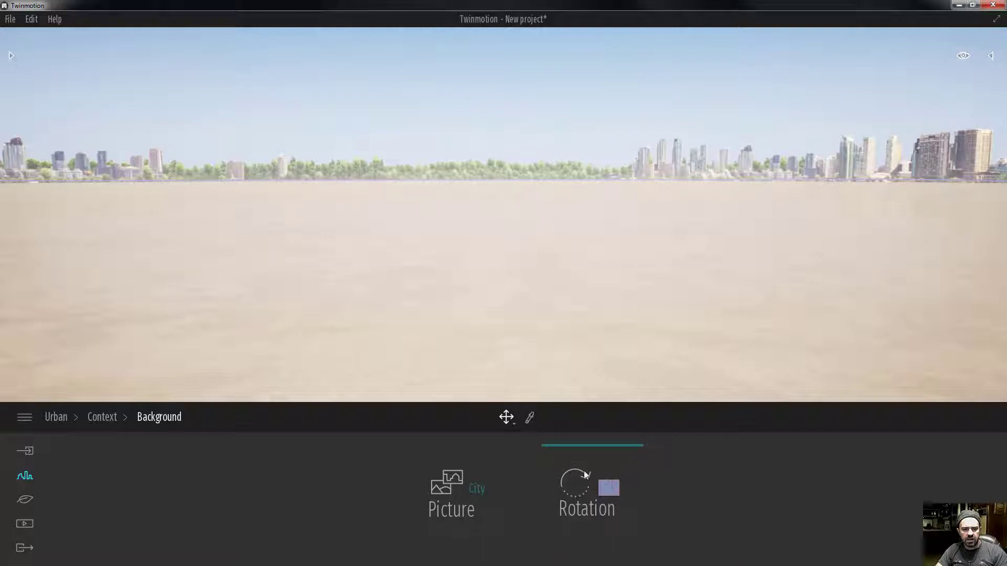
pyautogui.moveTo(583, 450); pyautogui.dragTo(589, 562)
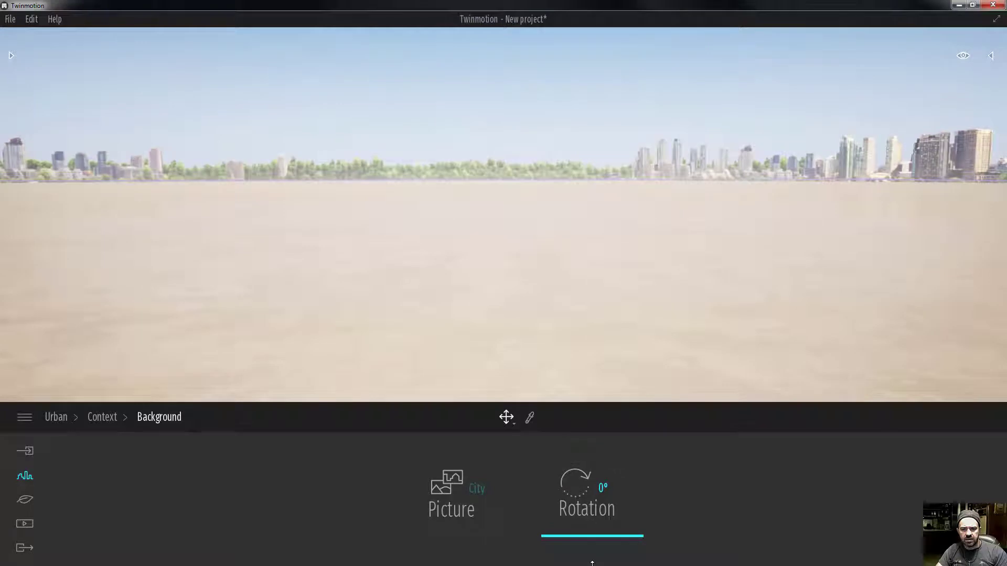
# Sample the ground's material with the material picker to view its settings, and collapse the materials library
pyautogui.click(503, 424)
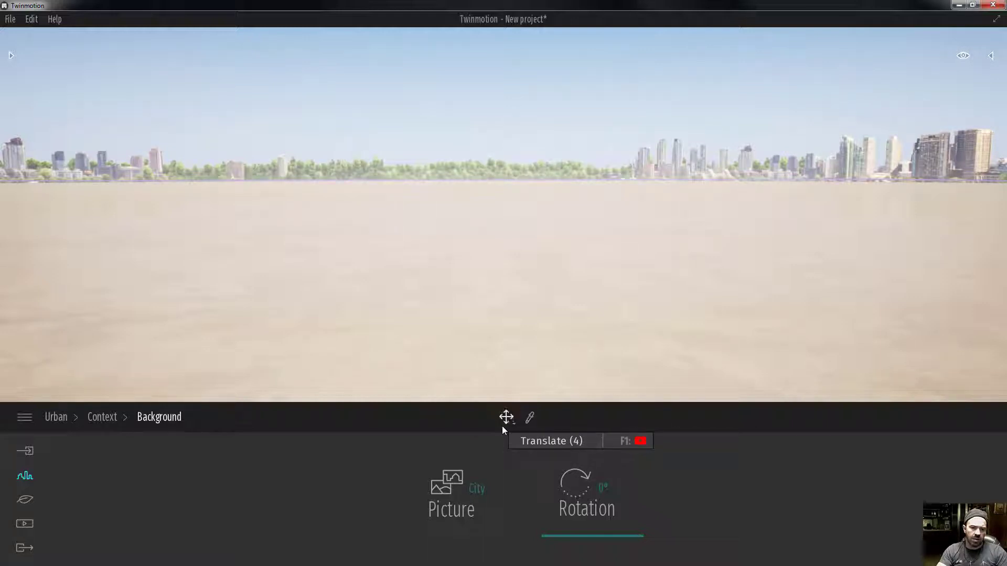
pyautogui.click(528, 418)
pyautogui.click(495, 335)
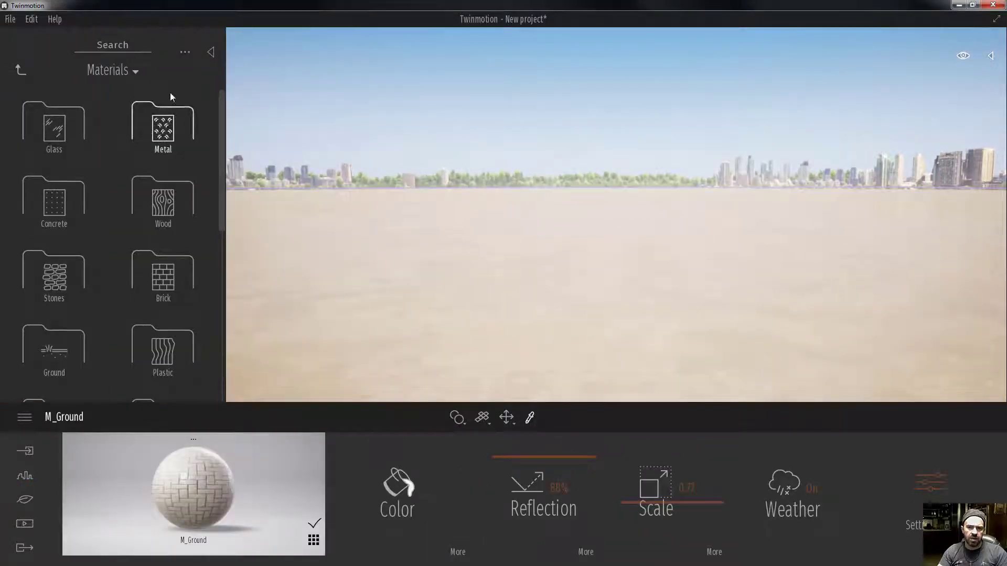
pyautogui.click(209, 55)
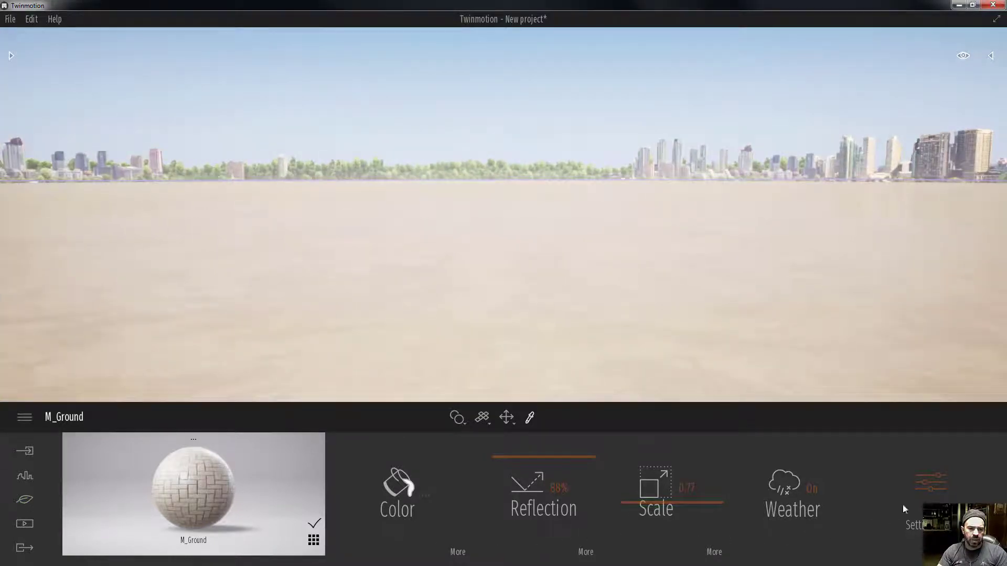
# Examine the Camera align and Measure tools of the Urban category and return to its overview
pyautogui.click(25, 476)
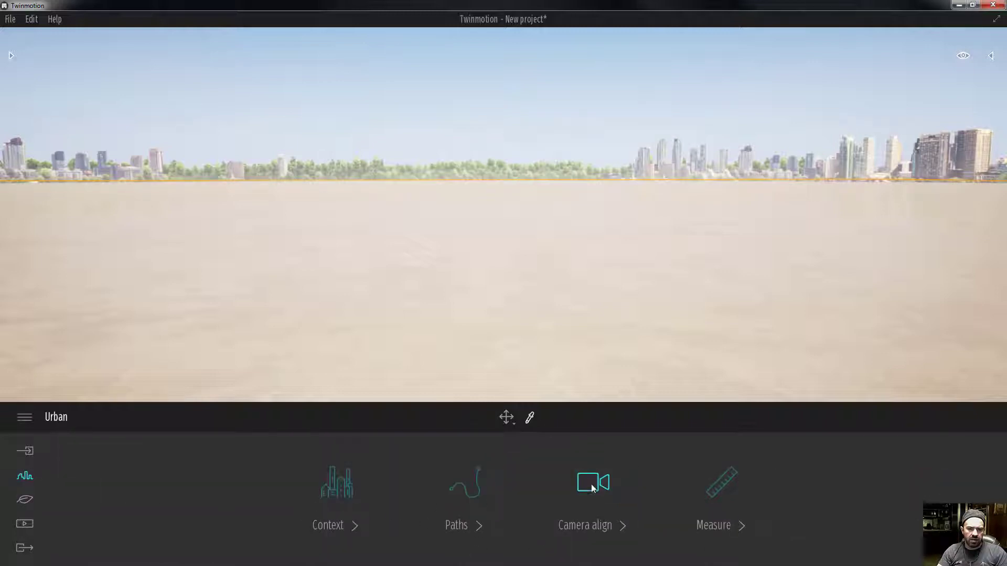
pyautogui.click(604, 504)
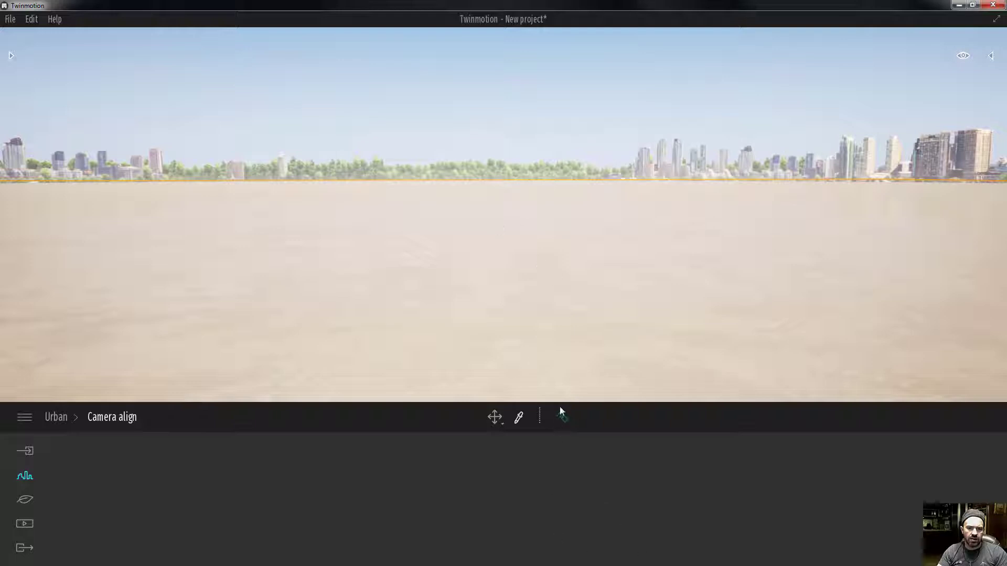
pyautogui.click(57, 417)
pyautogui.click(725, 484)
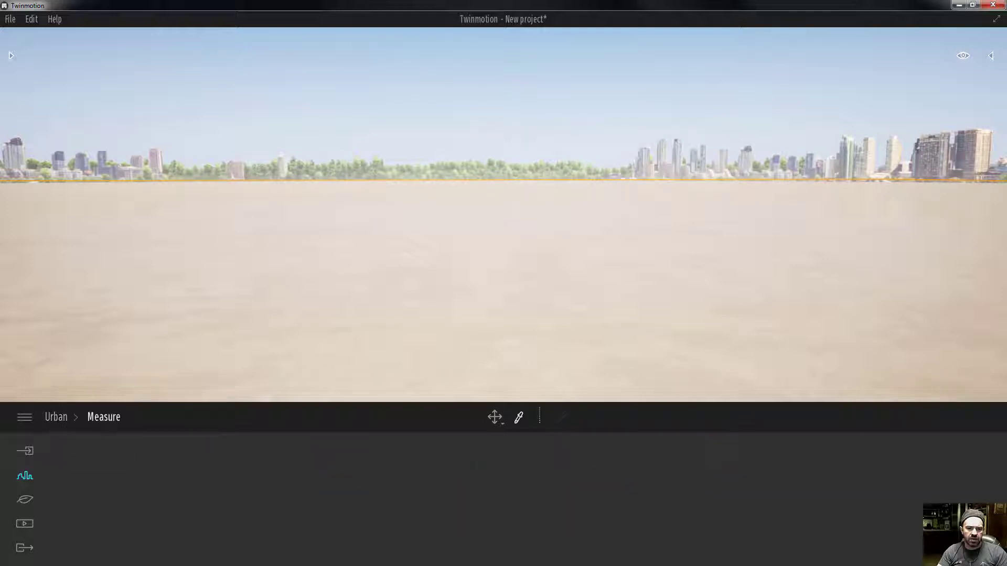
pyautogui.click(435, 274)
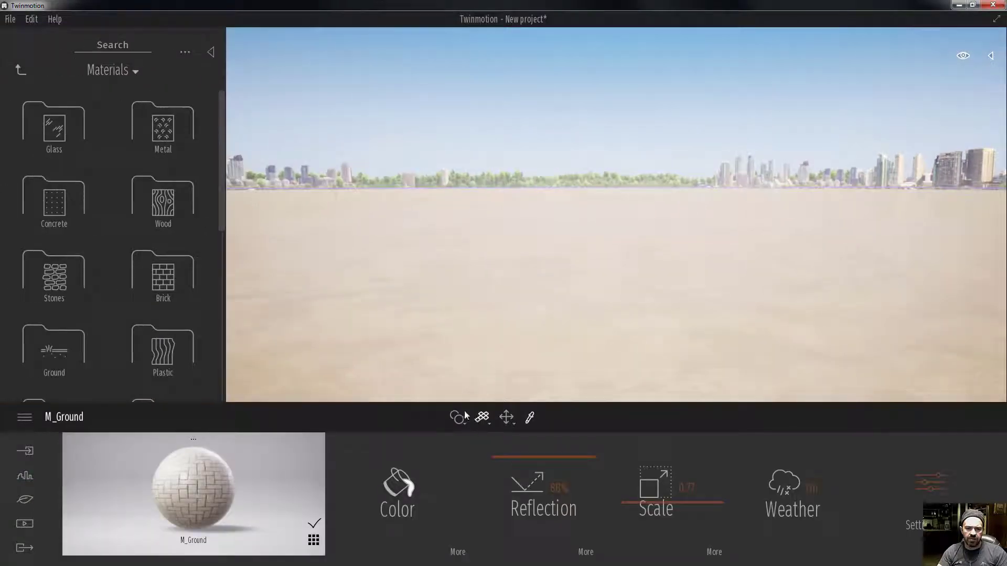
pyautogui.click(216, 53)
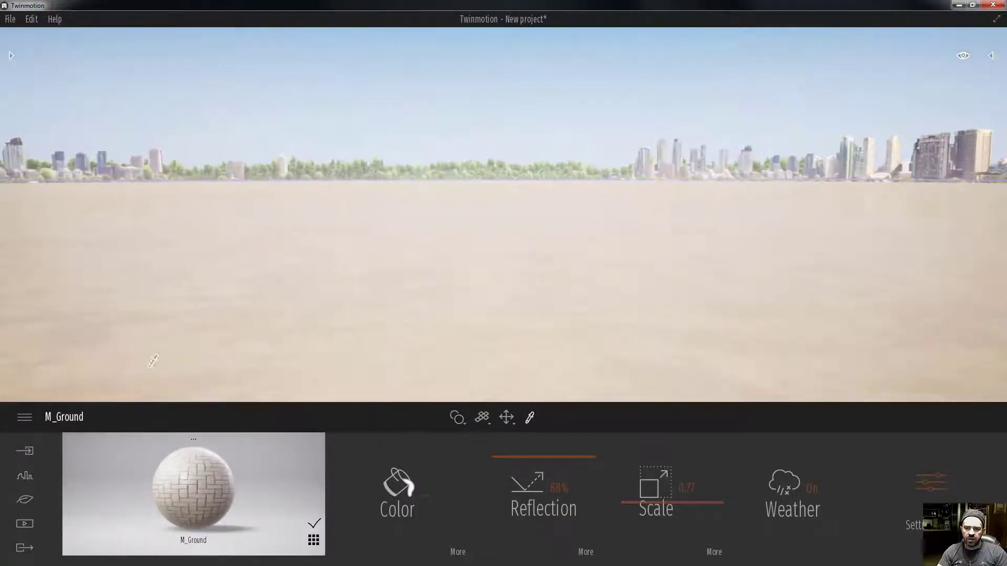
pyautogui.click(25, 474)
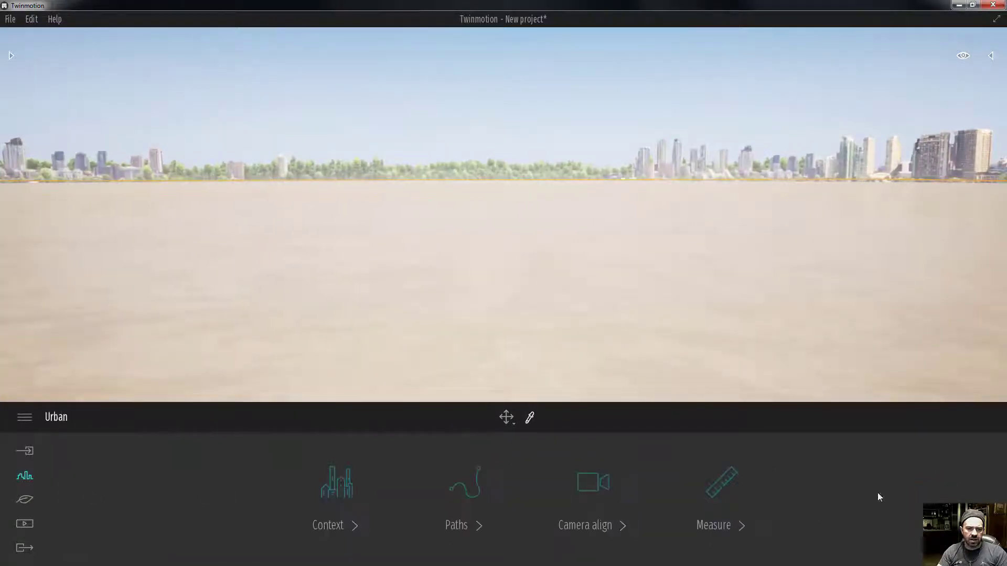
# View the street map for importing urban context and return to the Context options
pyautogui.click(353, 499)
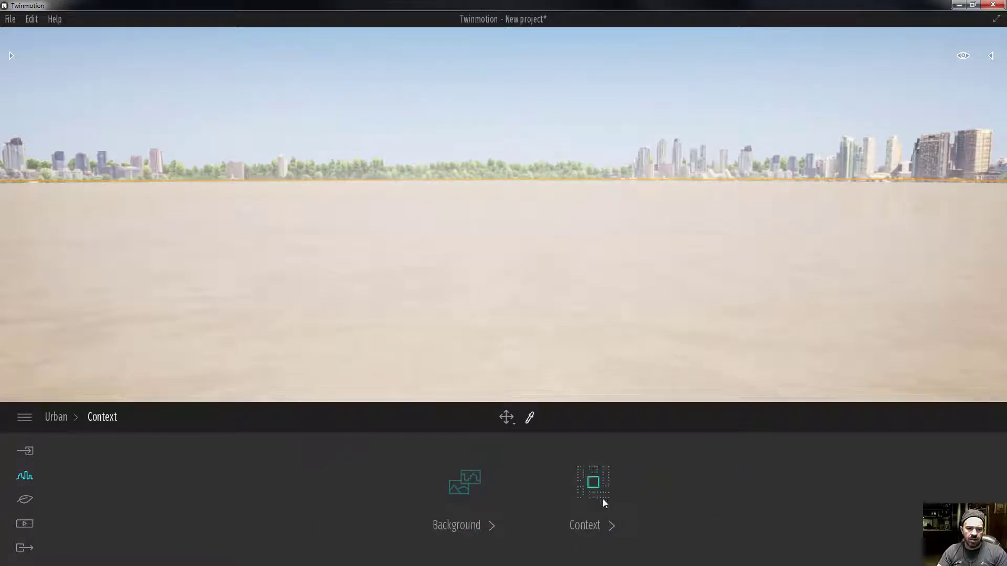
pyautogui.click(610, 535)
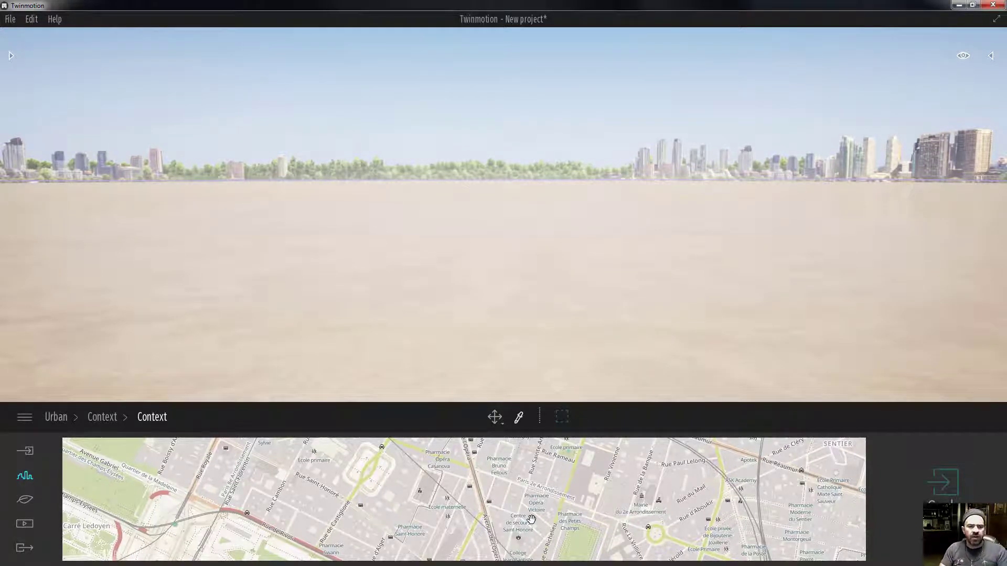
pyautogui.click(102, 417)
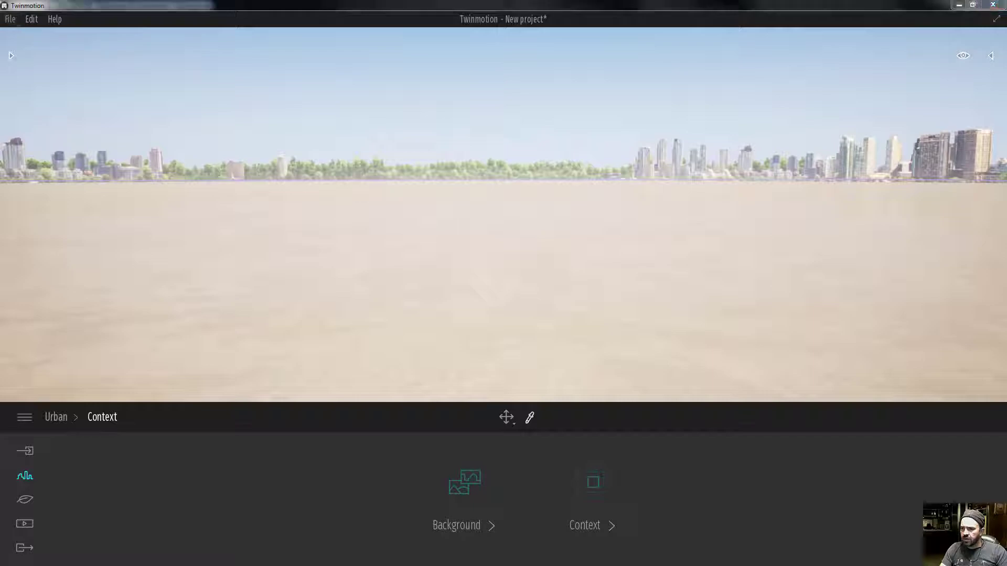
pyautogui.hotkey('alt', 'Tab')
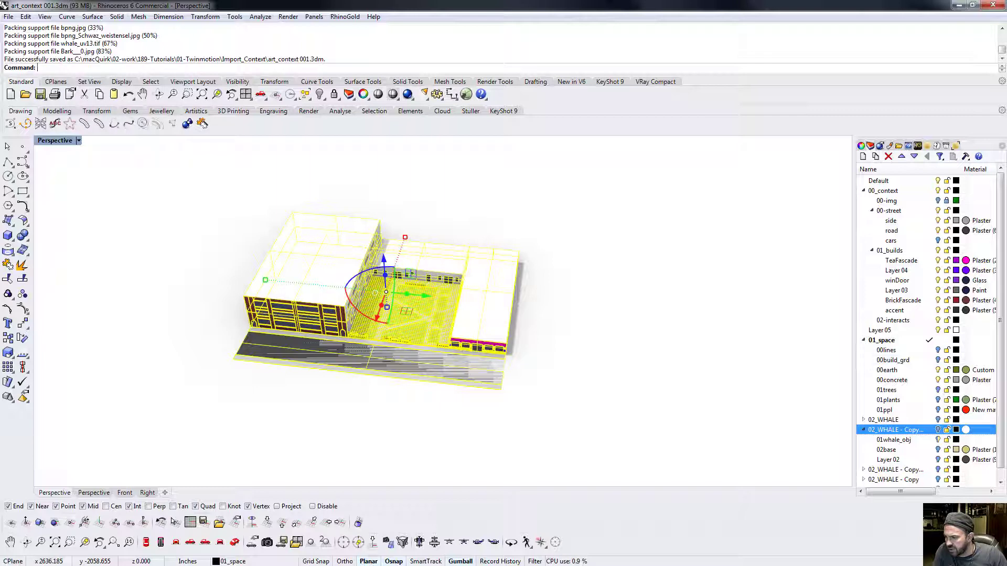
pyautogui.hotkey('alt', 'Tab')
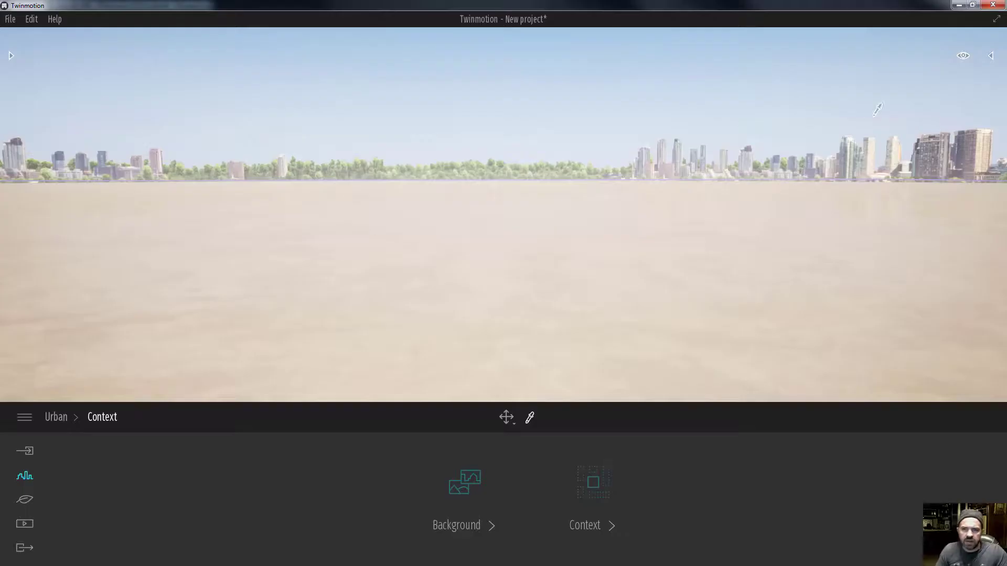
# Start a geometry import and add the 189-Tutorials folder from 02-work to the file browser's favourites
pyautogui.click(11, 22)
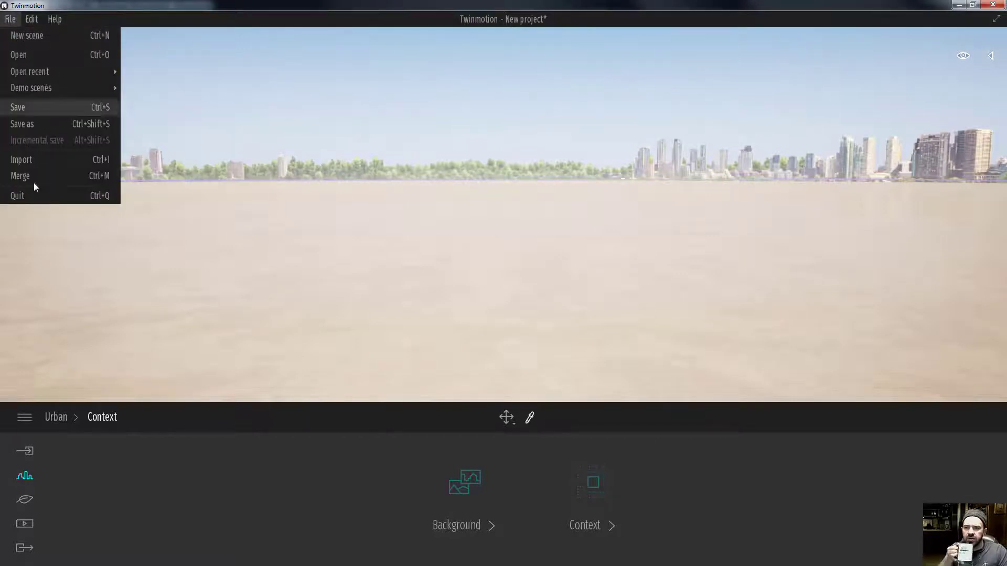
pyautogui.moveTo(41, 71)
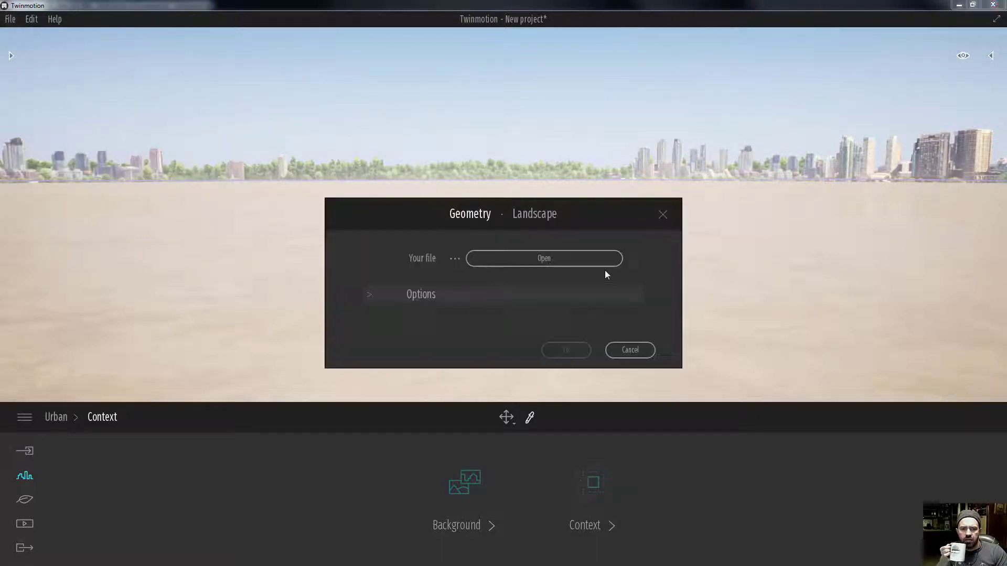
pyautogui.click(587, 257)
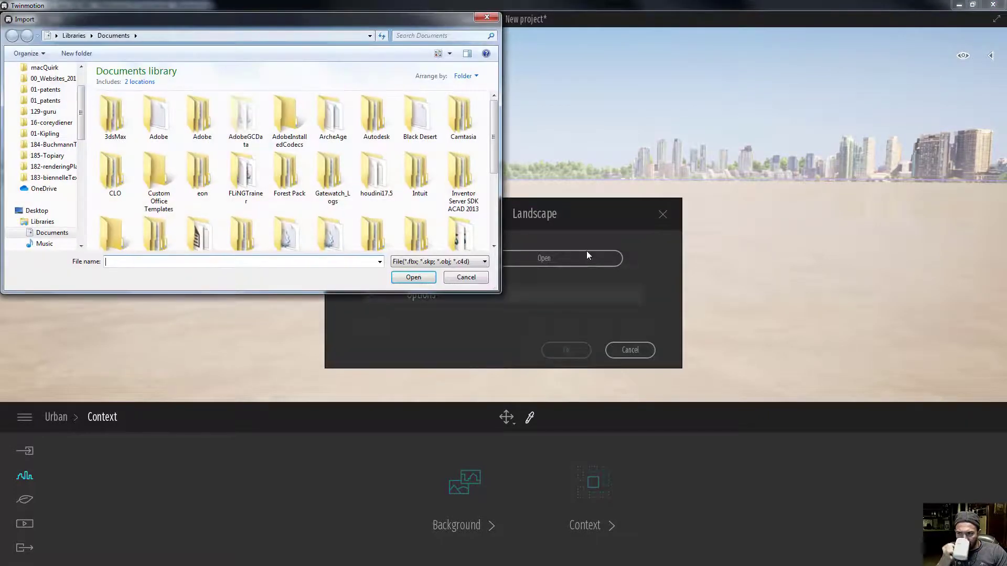
pyautogui.click(54, 134)
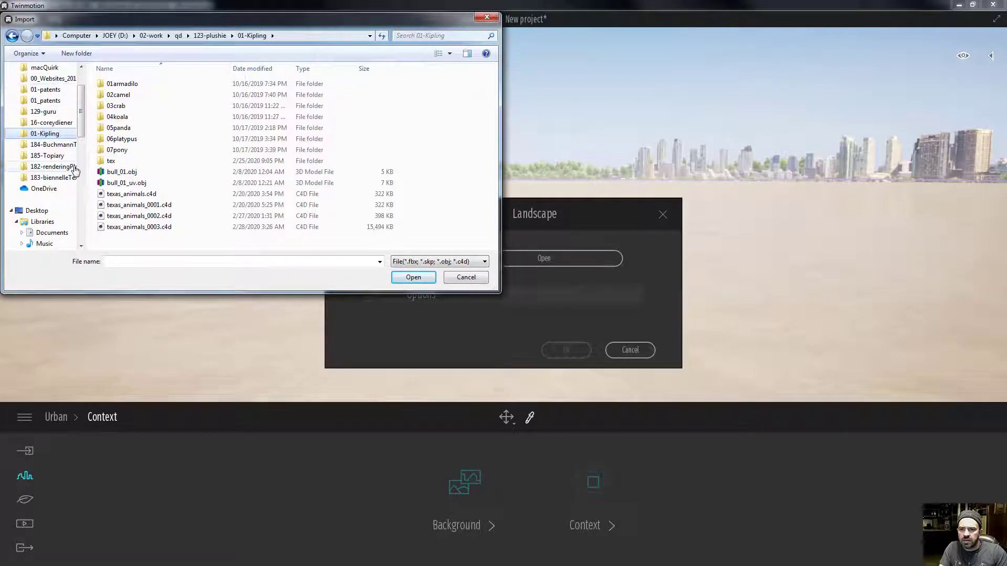
pyautogui.click(55, 144)
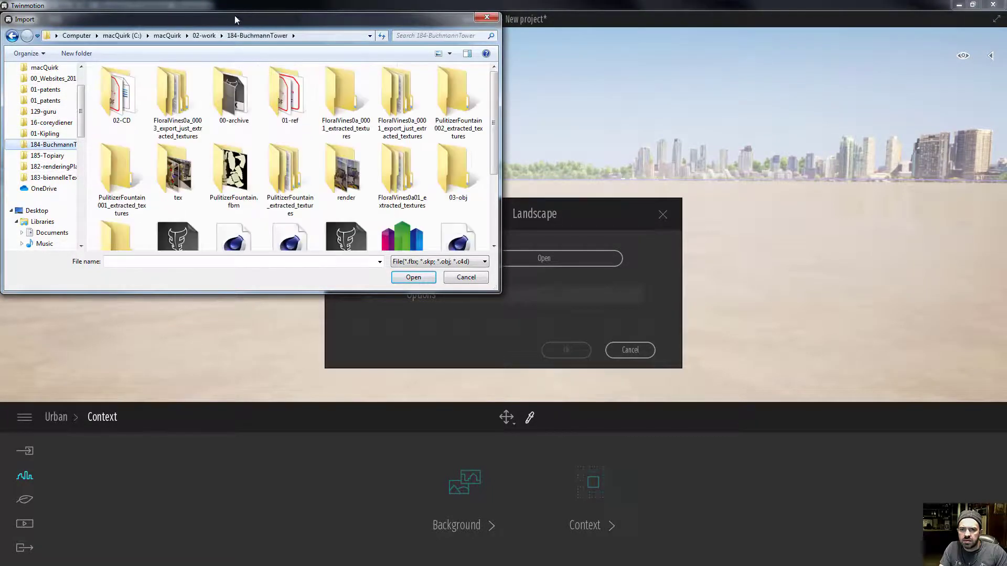
pyautogui.click(204, 35)
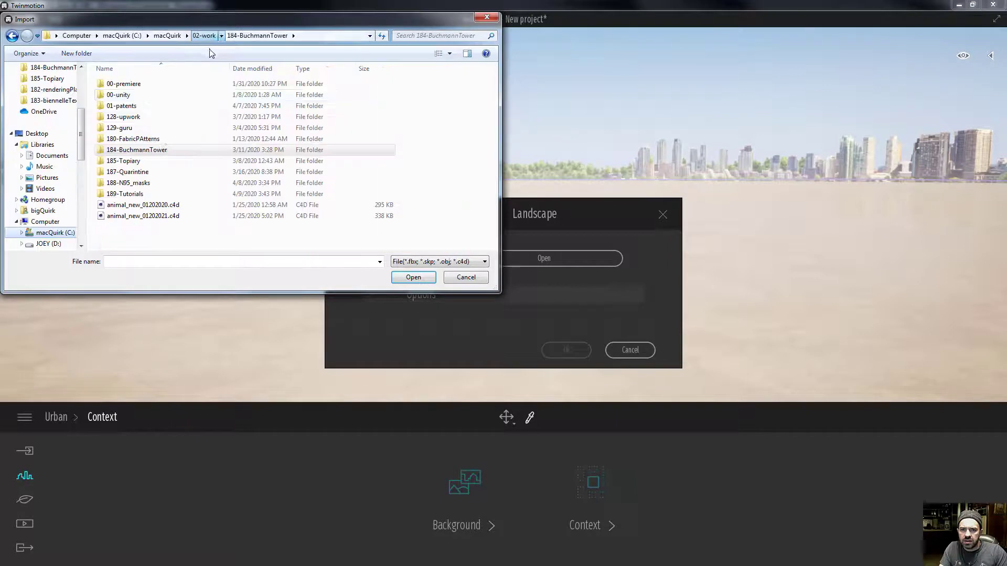
pyautogui.doubleClick(124, 193)
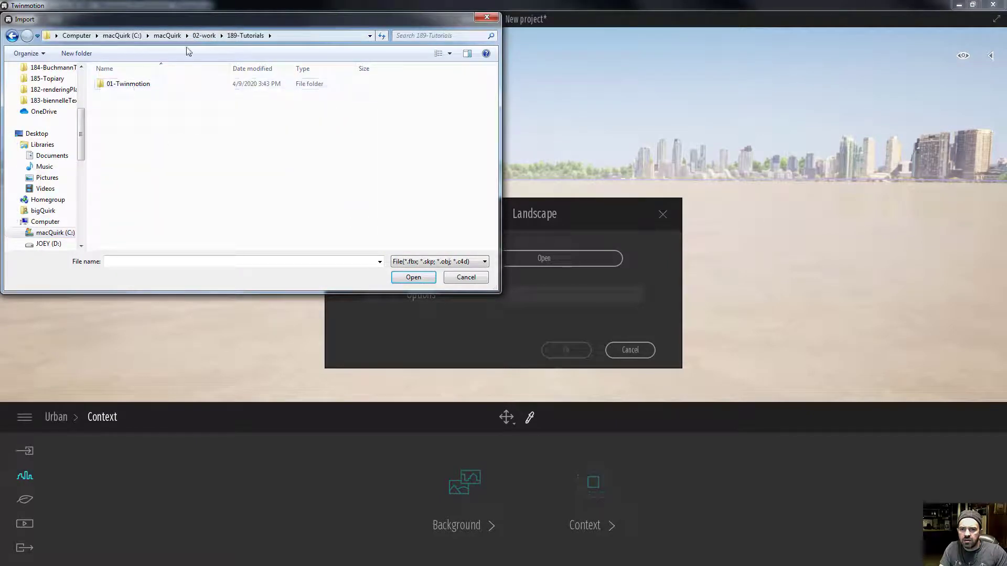
pyautogui.click(205, 36)
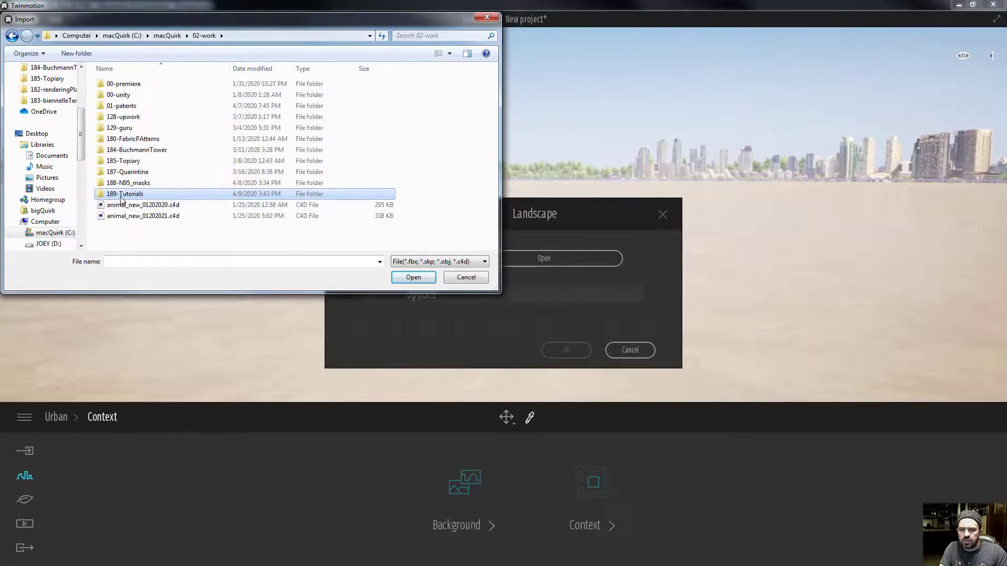
pyautogui.moveTo(98, 178); pyautogui.dragTo(63, 88)
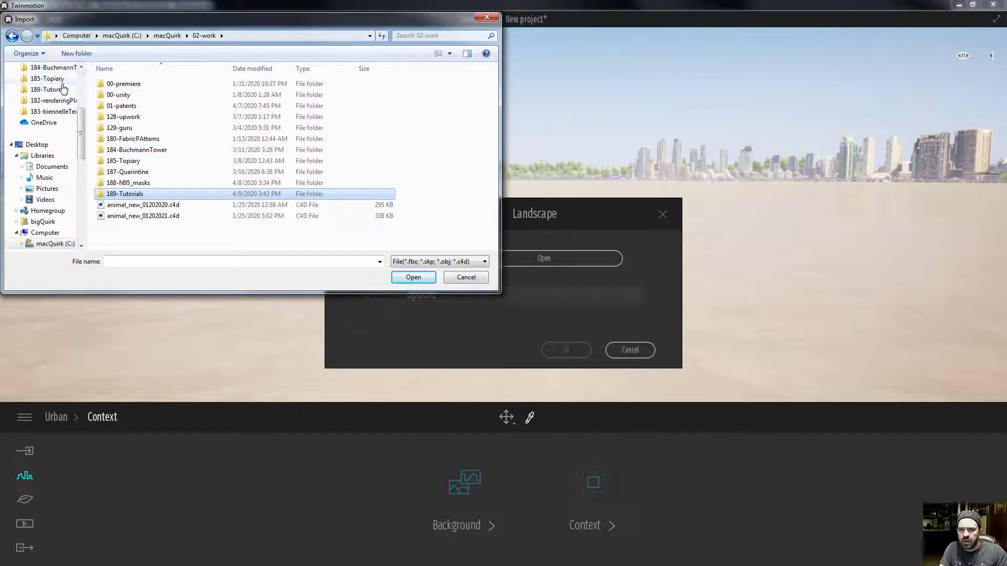
# Choose ArtRoom_TestTwinMotion.fbx from 189-Tutorials/01-Twinmotion/Import_Context as the geometry file
pyautogui.click(62, 89)
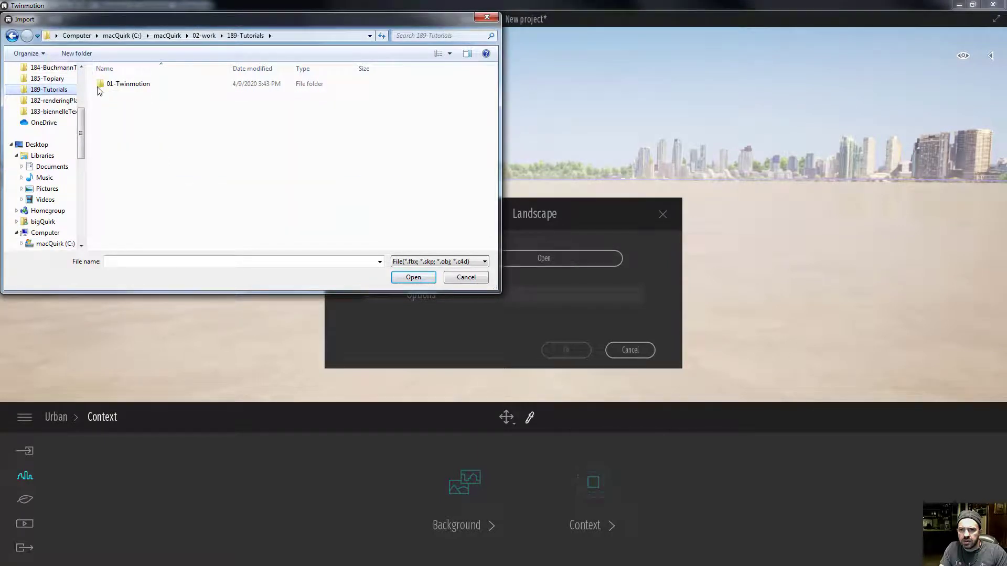
pyautogui.doubleClick(130, 92)
pyautogui.doubleClick(136, 93)
pyautogui.click(143, 87)
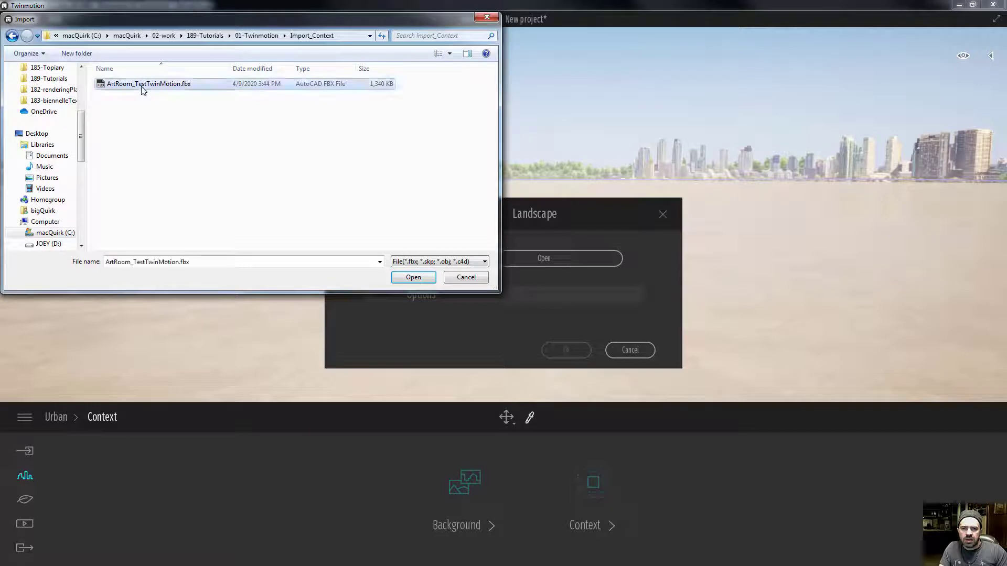
pyautogui.click(417, 278)
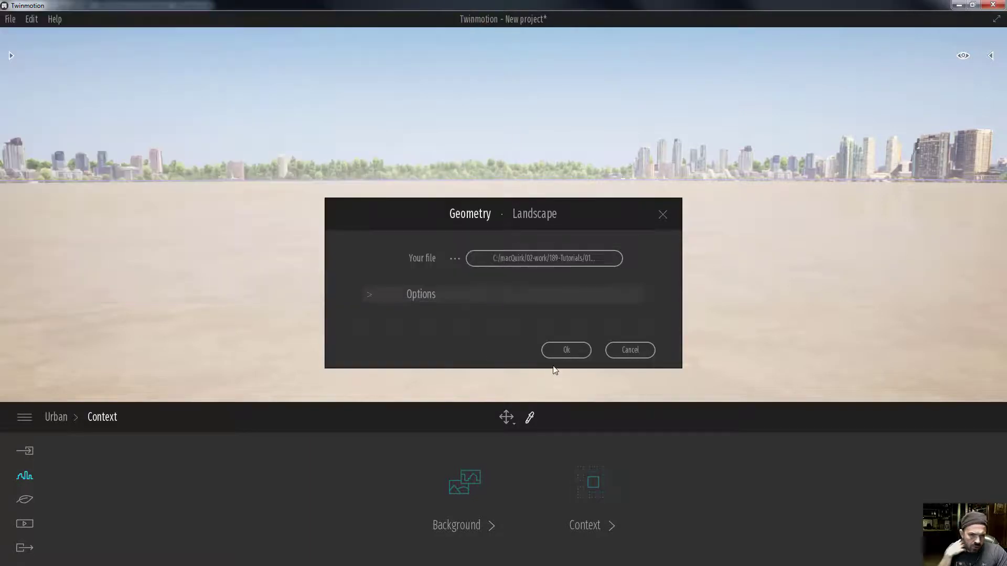
# Try importing the FBX with Collapse set to Keep hierarchy, keeping Z up as the up axis and automatic unit conversion
pyautogui.click(370, 294)
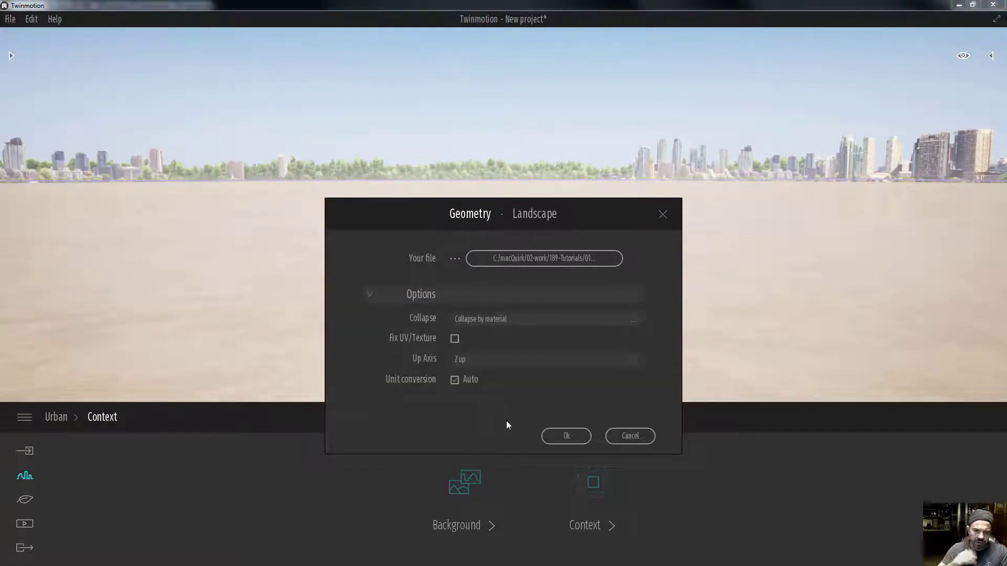
pyautogui.click(537, 317)
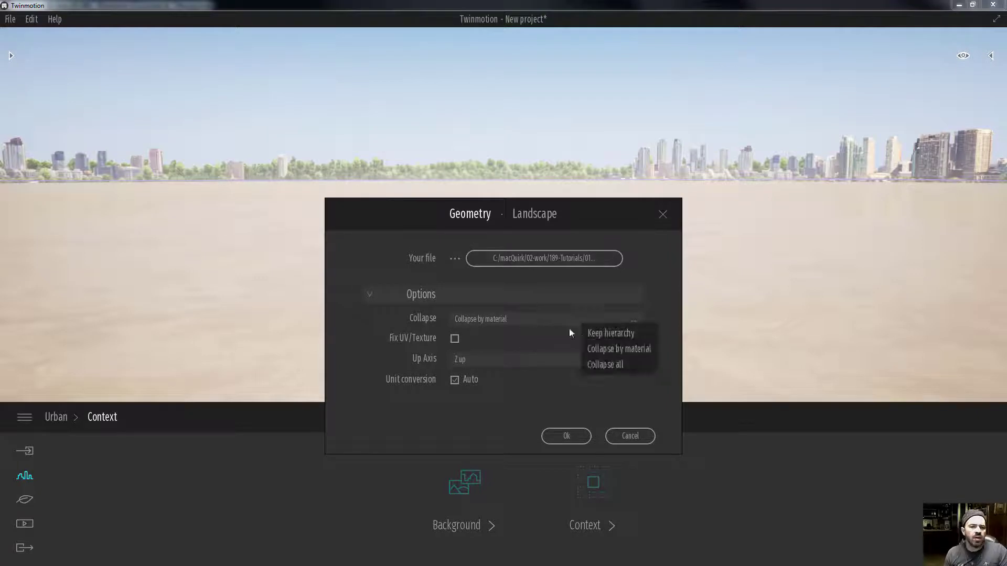
pyautogui.click(616, 337)
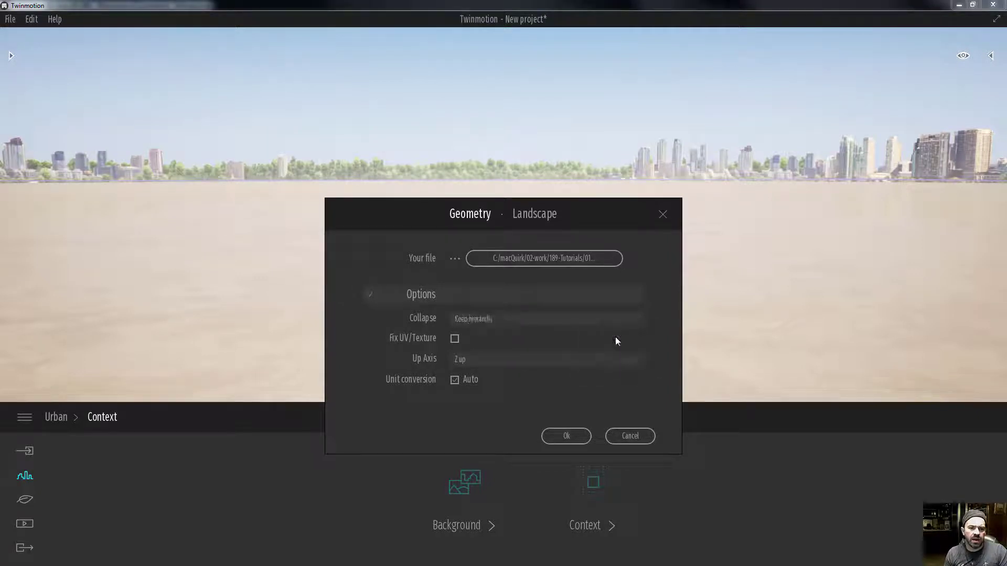
pyautogui.click(510, 319)
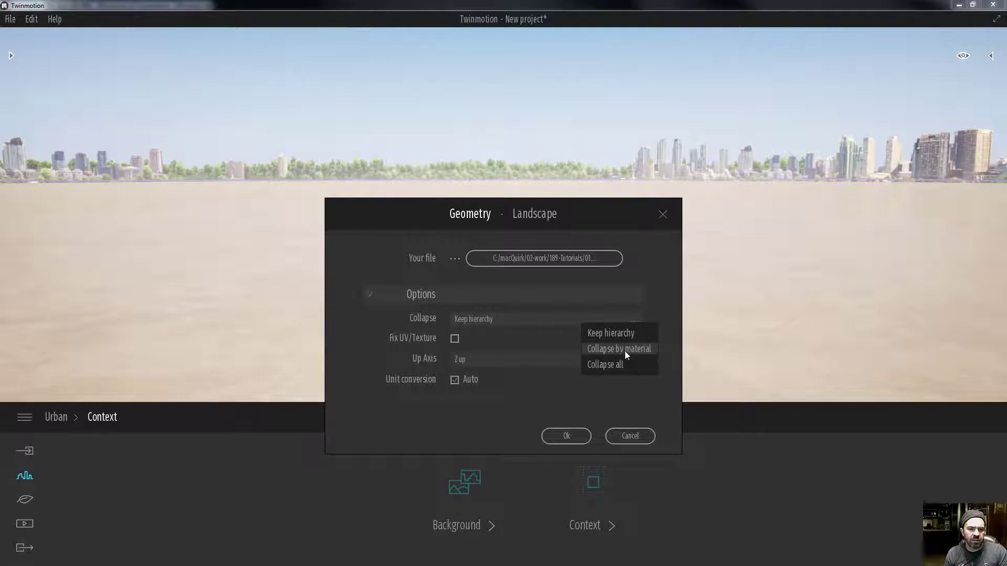
pyautogui.click(517, 386)
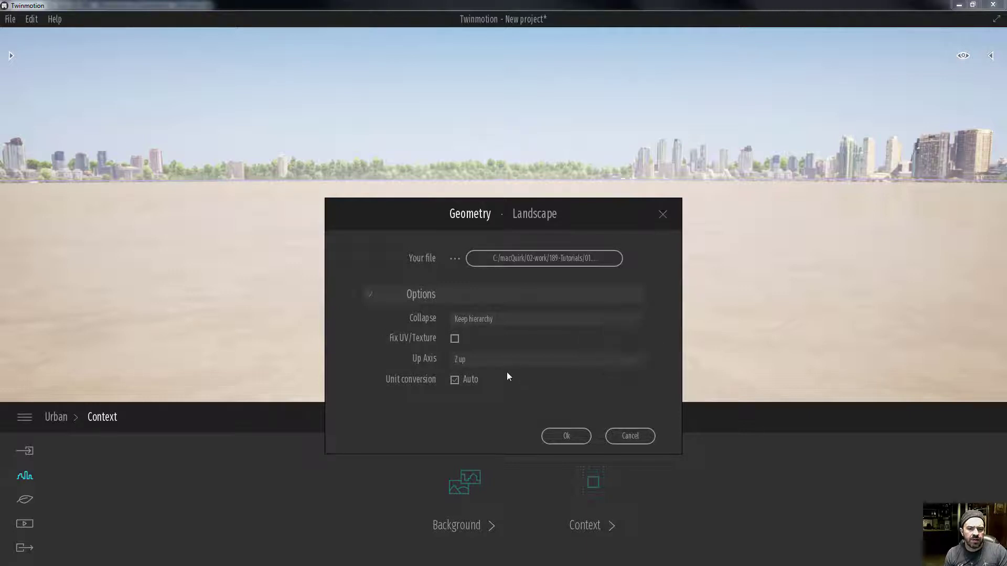
pyautogui.click(507, 363)
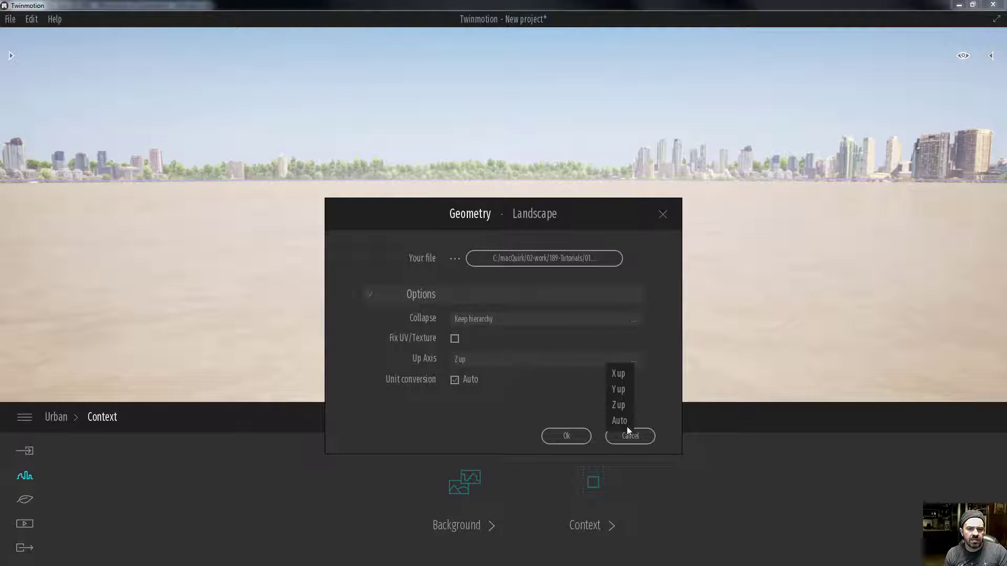
pyautogui.click(502, 407)
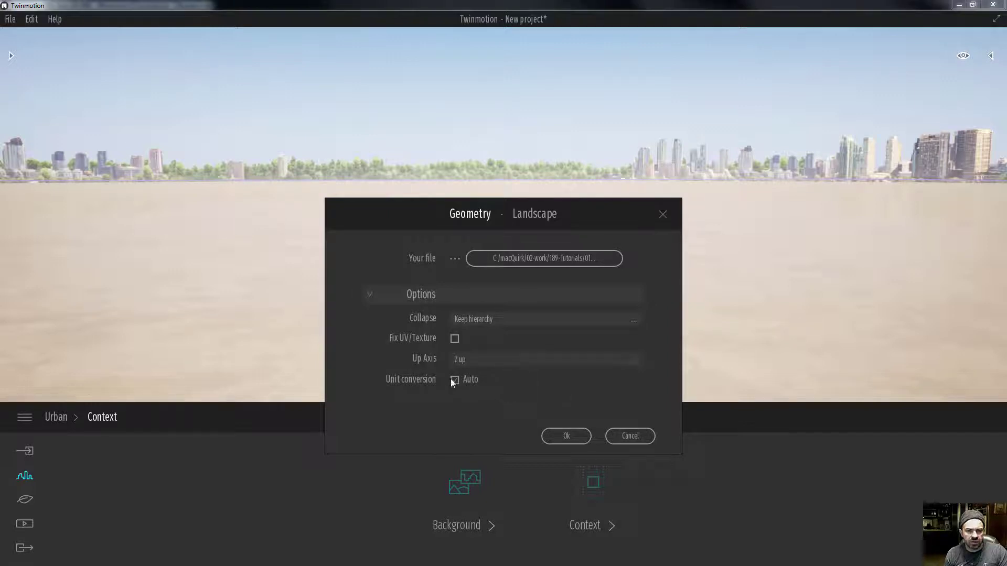
pyautogui.click(567, 437)
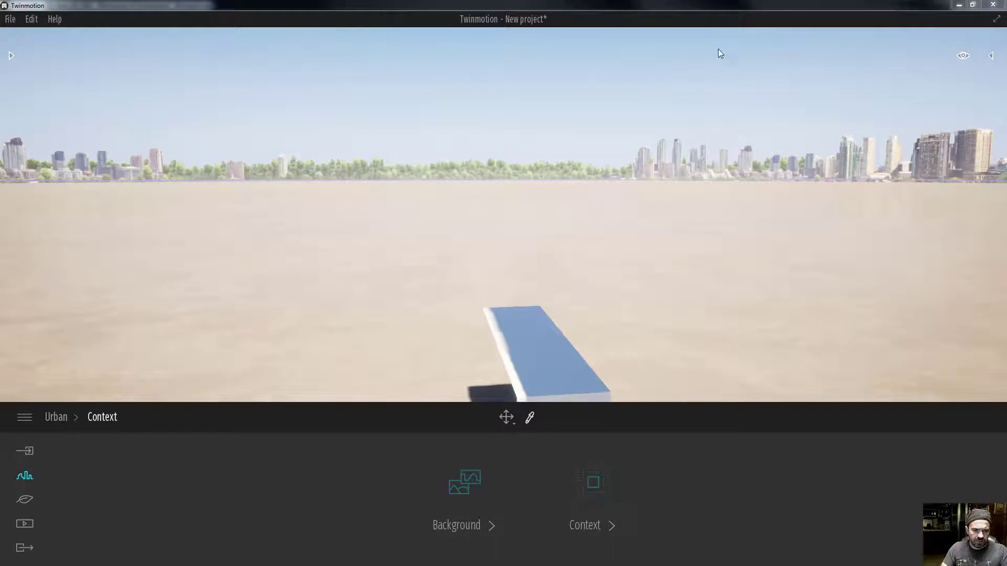
# Move back from the imported buildings to inspect their orientation against the ground
pyautogui.press('s')
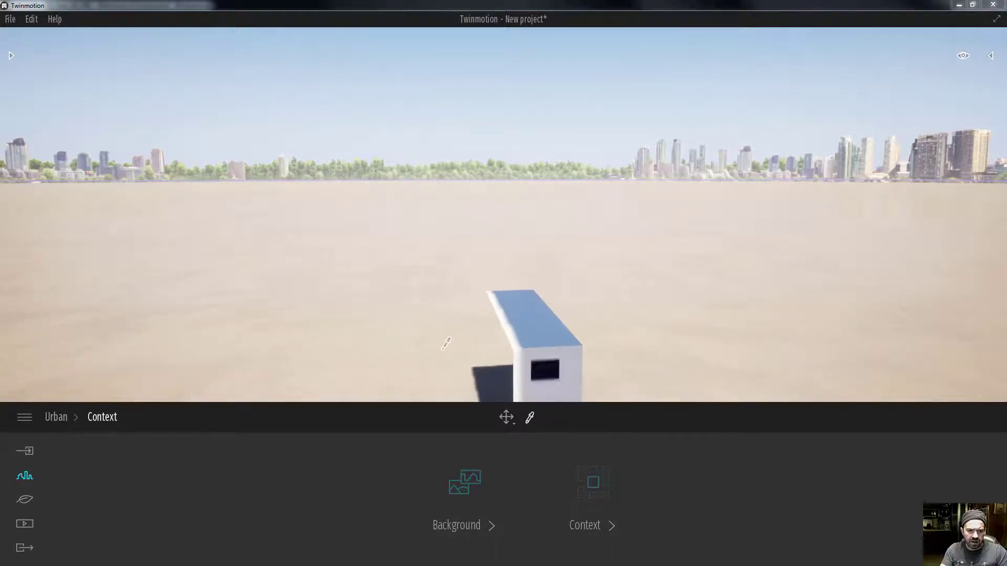
pyautogui.press('s')
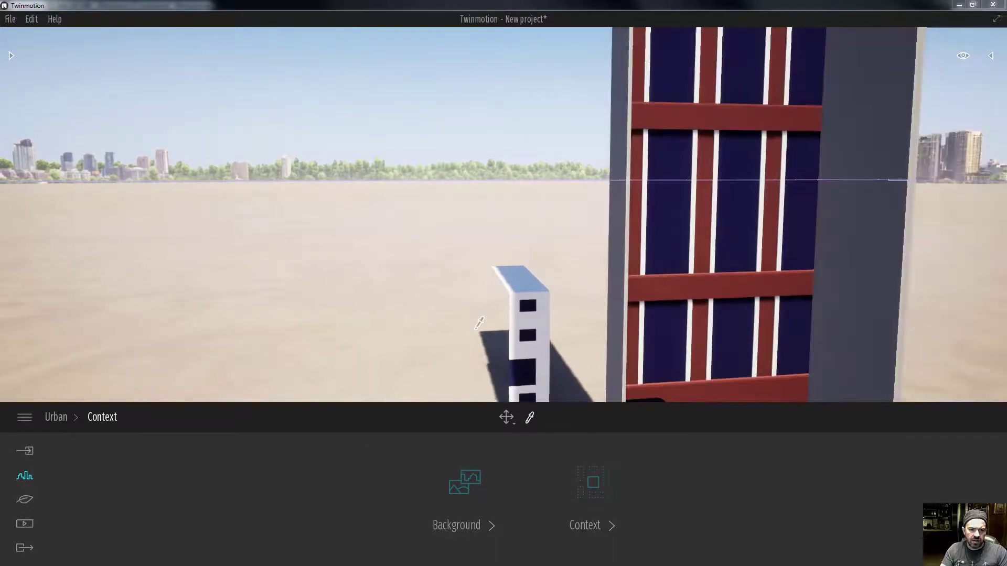
pyautogui.press('s')
pyautogui.moveTo(462, 323); pyautogui.dragTo(460, 325, button='middle')
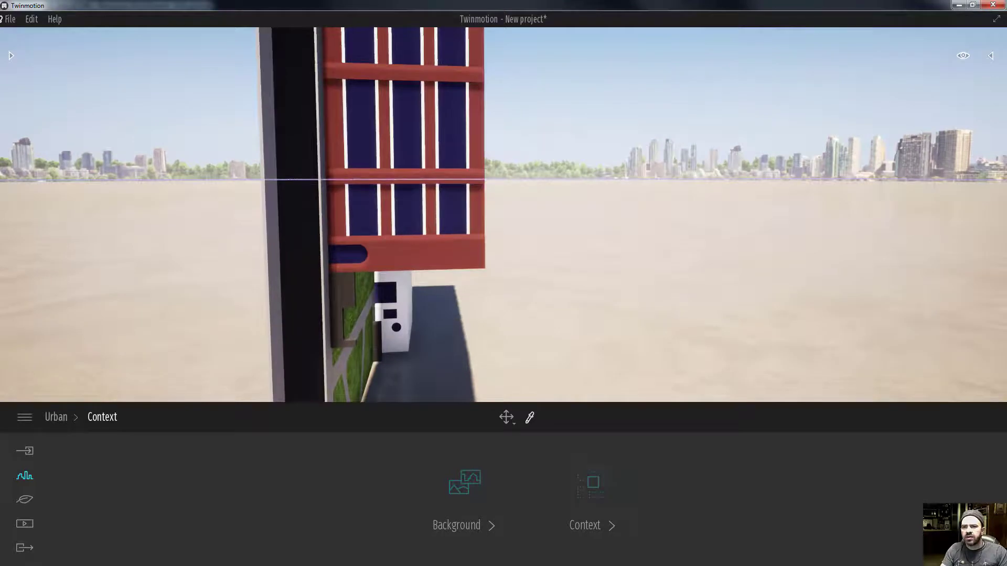
# Start a new scene, discarding the current project's changes
pyautogui.click(10, 19)
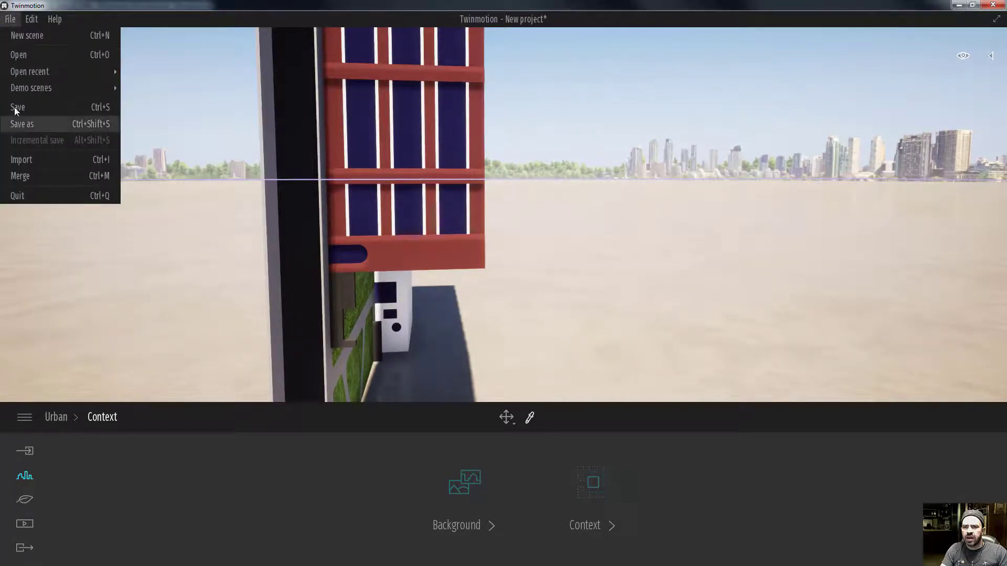
pyautogui.click(36, 32)
pyautogui.click(530, 331)
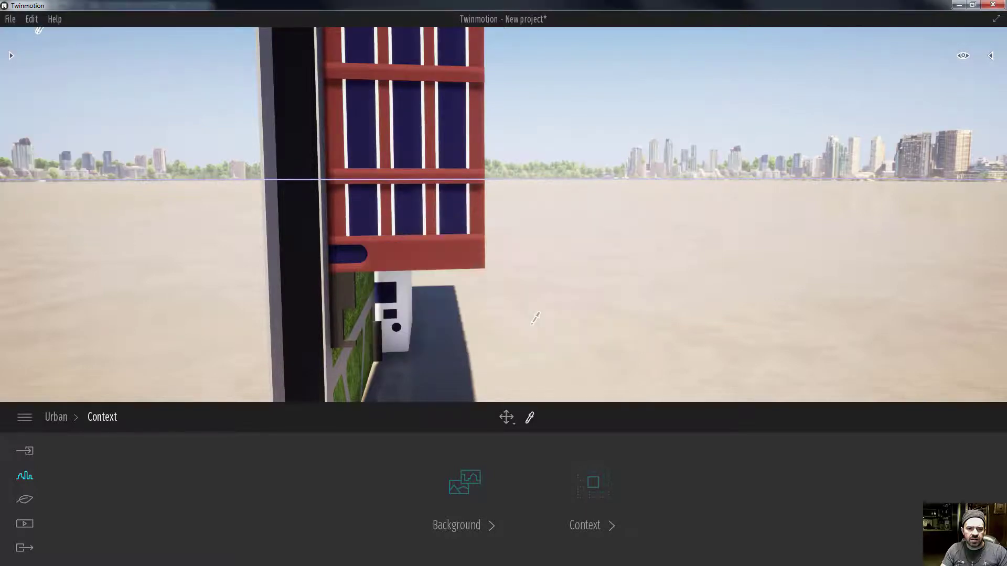
# Start a geometry import with its options expanded and choose ArtRoom_TestTwinMotion.fbx as the file
pyautogui.click(11, 21)
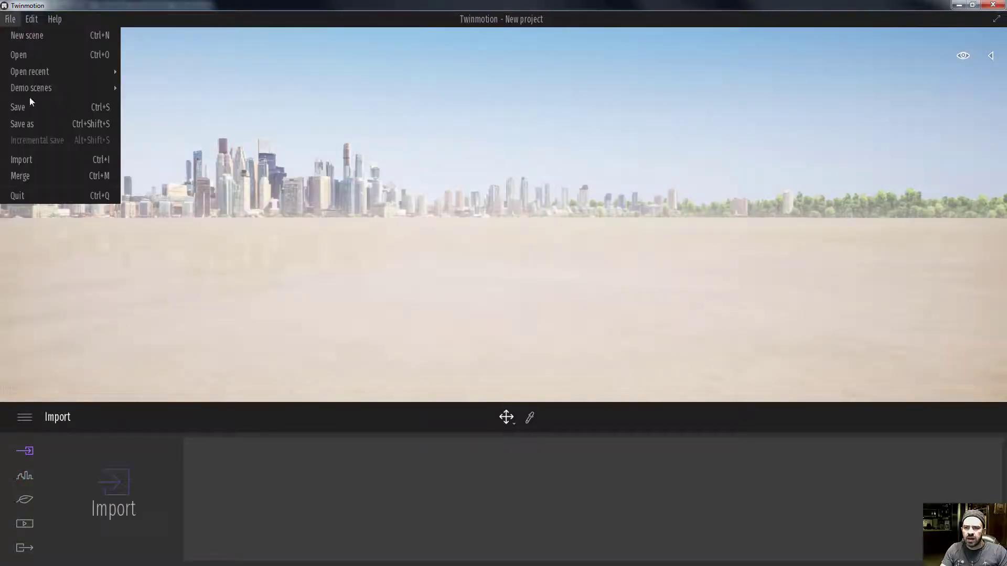
pyautogui.click(40, 159)
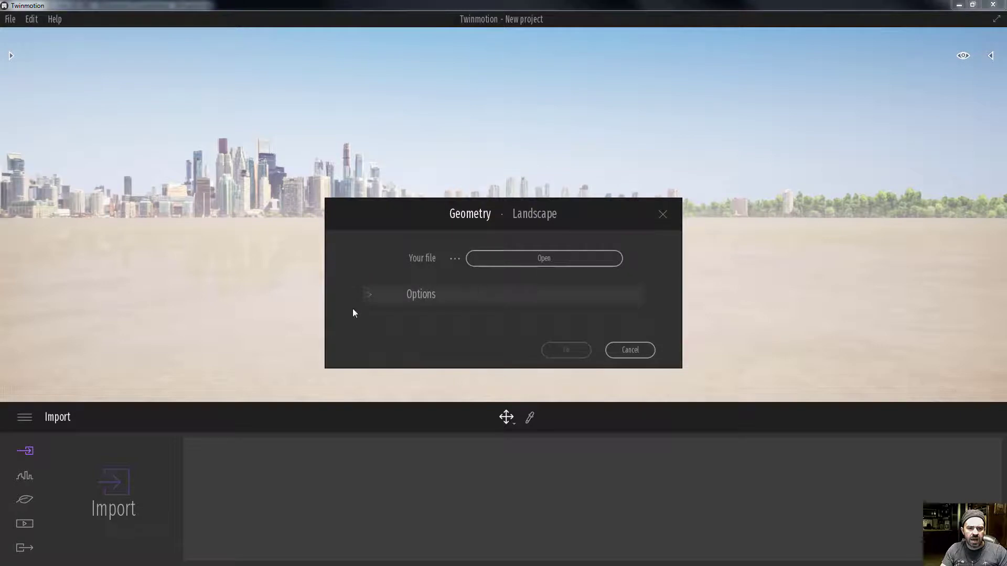
pyautogui.click(371, 298)
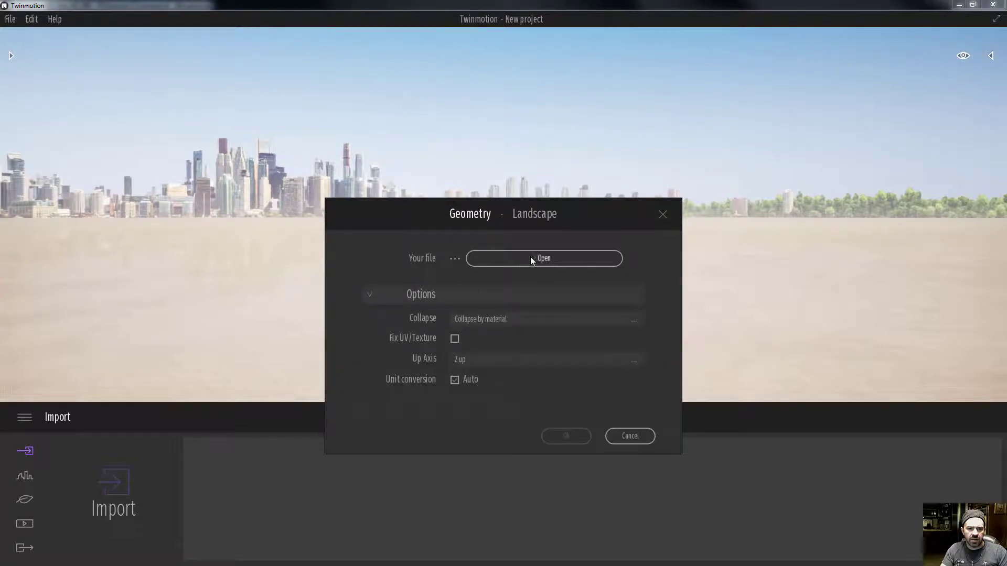
pyautogui.click(618, 264)
pyautogui.click(134, 97)
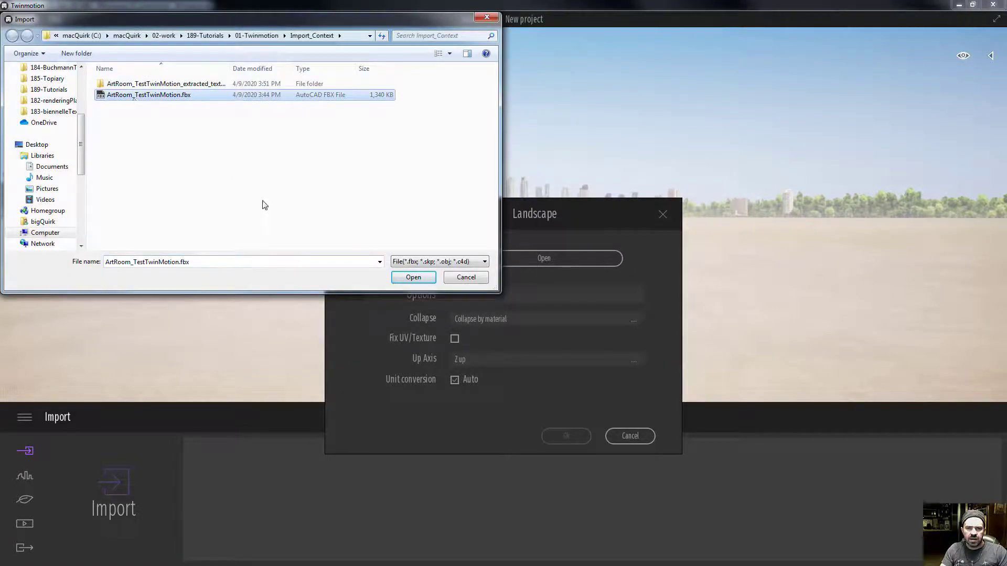
pyautogui.click(416, 282)
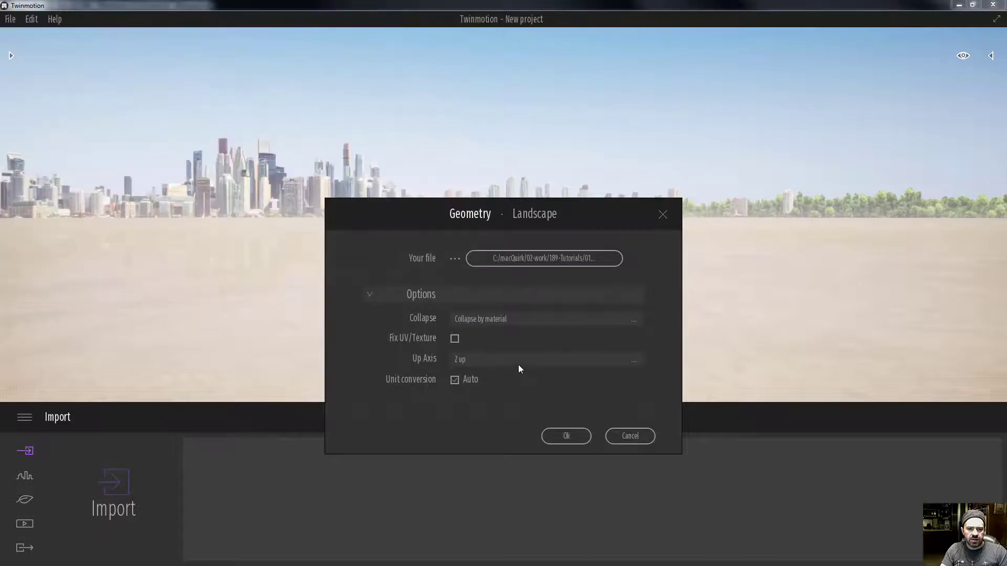
# Set the up axis to Y up and Collapse to Keep hierarchy, and import the FBX
pyautogui.click(634, 361)
pyautogui.click(564, 319)
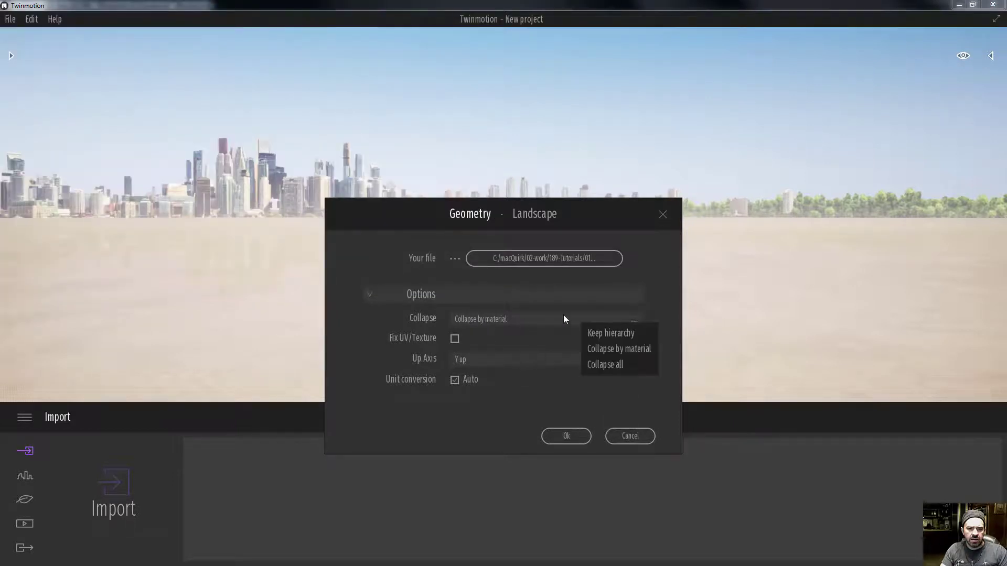
pyautogui.click(608, 334)
pyautogui.click(566, 436)
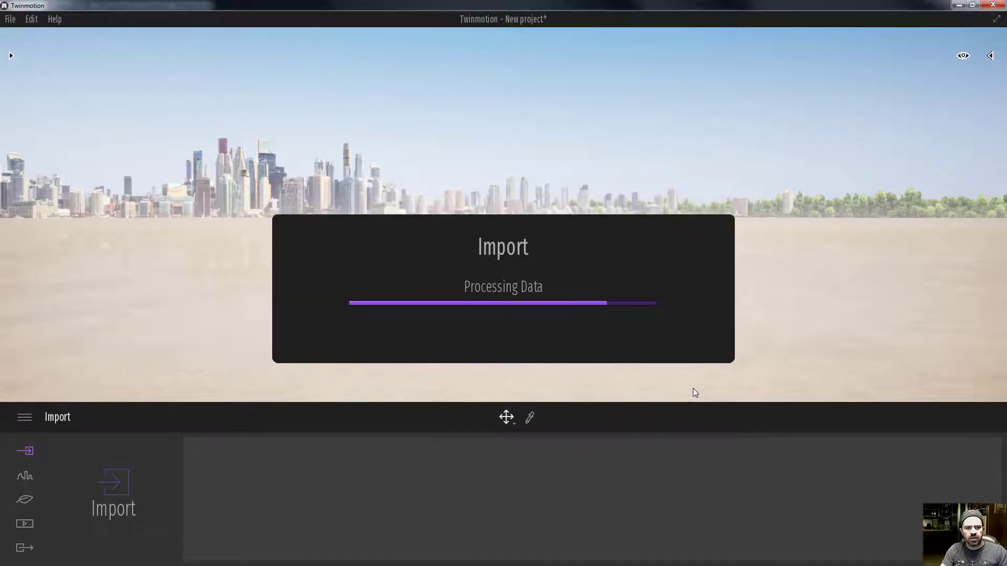
pyautogui.scroll(-6, 530, 327)
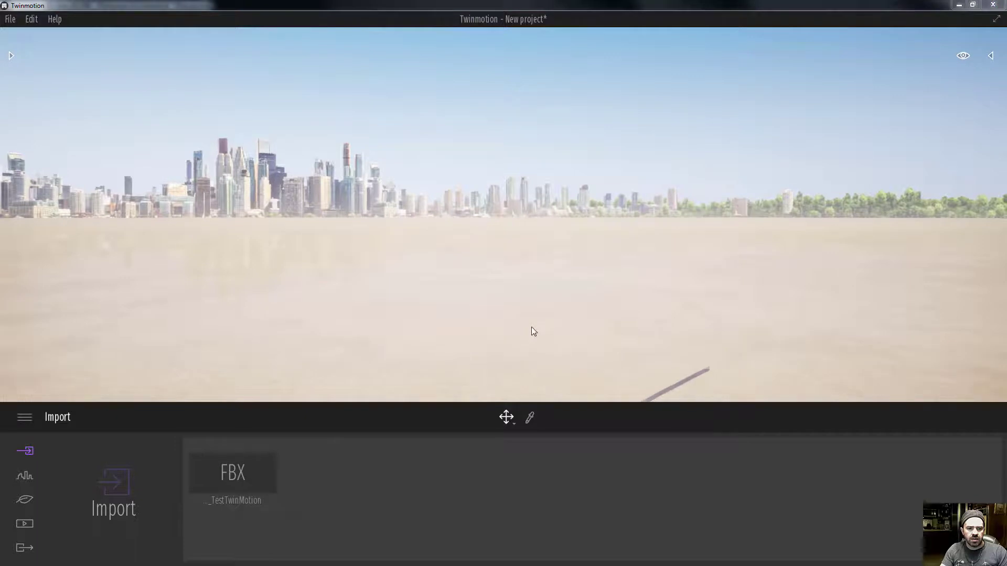
# Back away from the imported model and inspect how the buildings sit relative to the ground
pyautogui.scroll(-8, 524, 327)
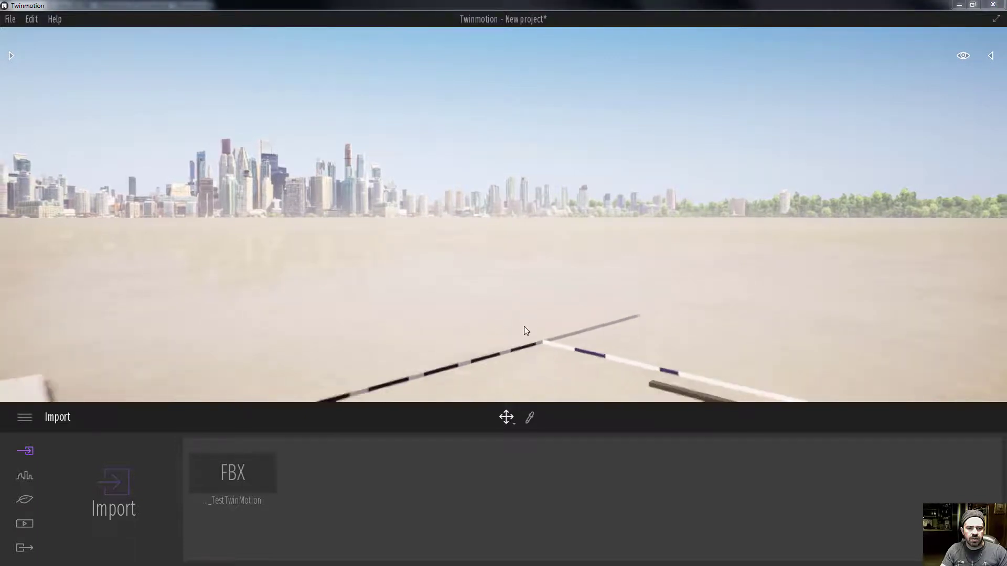
pyautogui.scroll(-8, 522, 330)
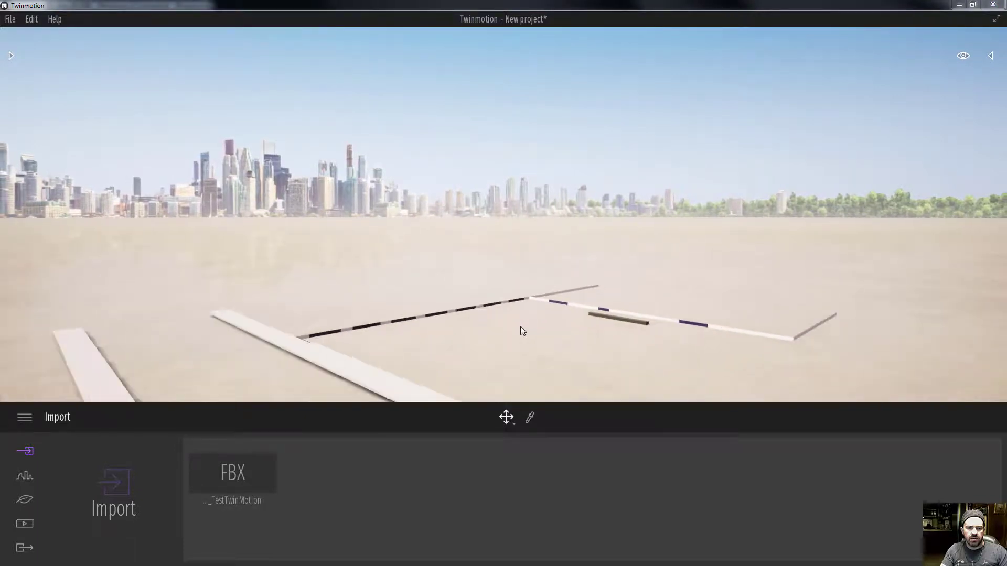
pyautogui.scroll(-8, 522, 330)
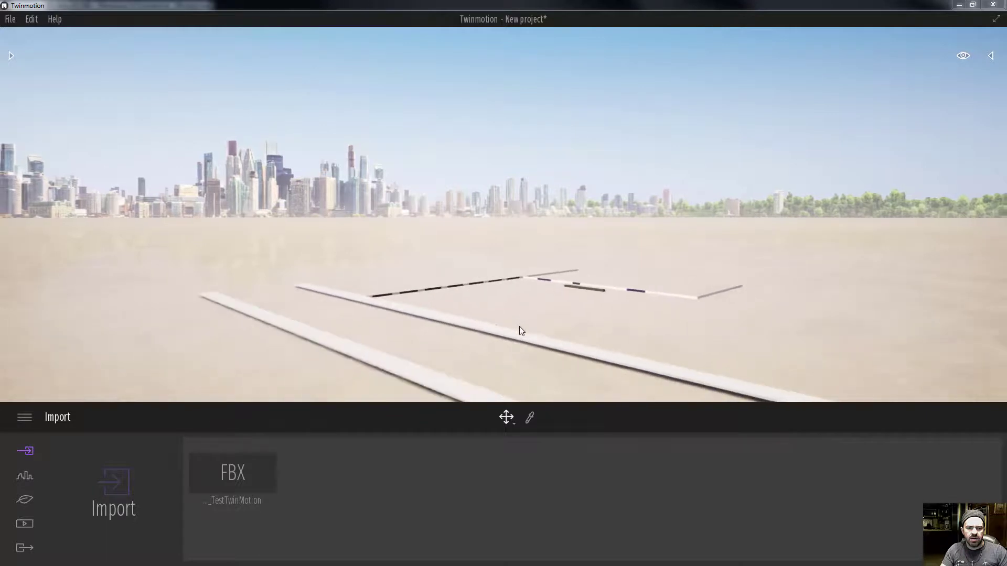
pyautogui.scroll(-8, 497, 273)
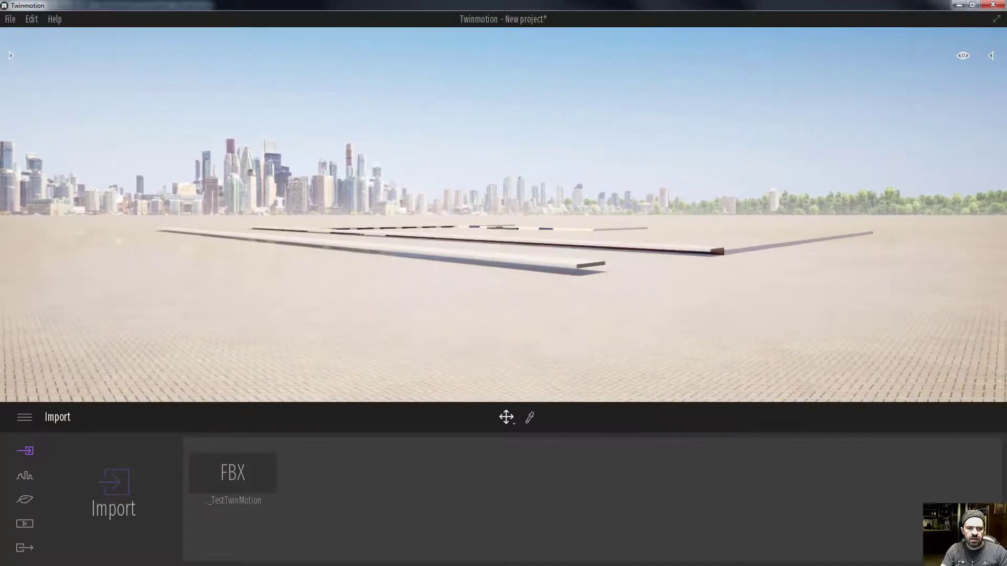
pyautogui.click(398, 306)
pyautogui.moveTo(408, 296); pyautogui.dragTo(394, 387, button='middle')
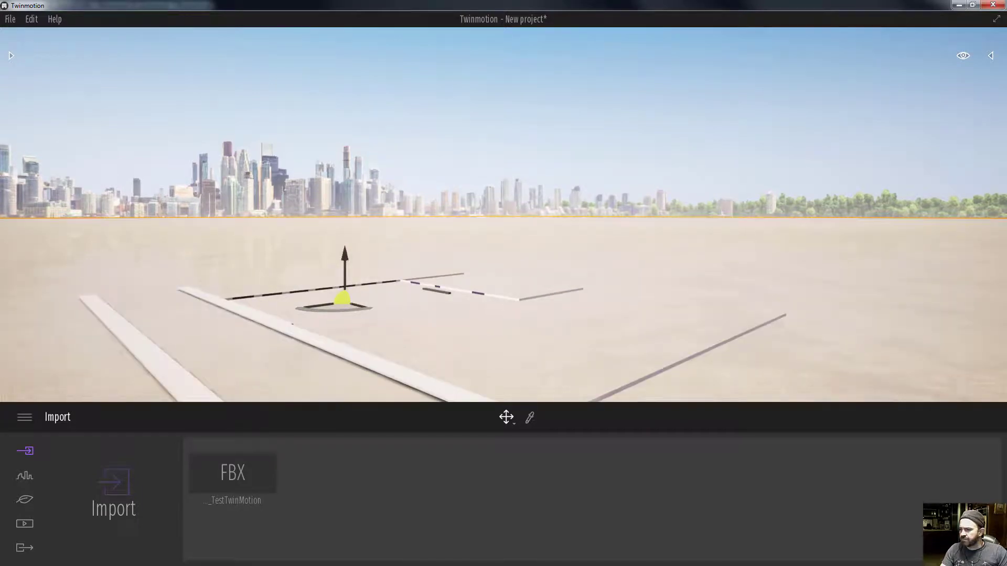
# Switch to Rhino and re-export the selected scene over ArtRoom_TestTwinMotion.fbx as meshes only, with Map Rhino Z to FBX Y off
pyautogui.hotkey('alt', 'Tab')
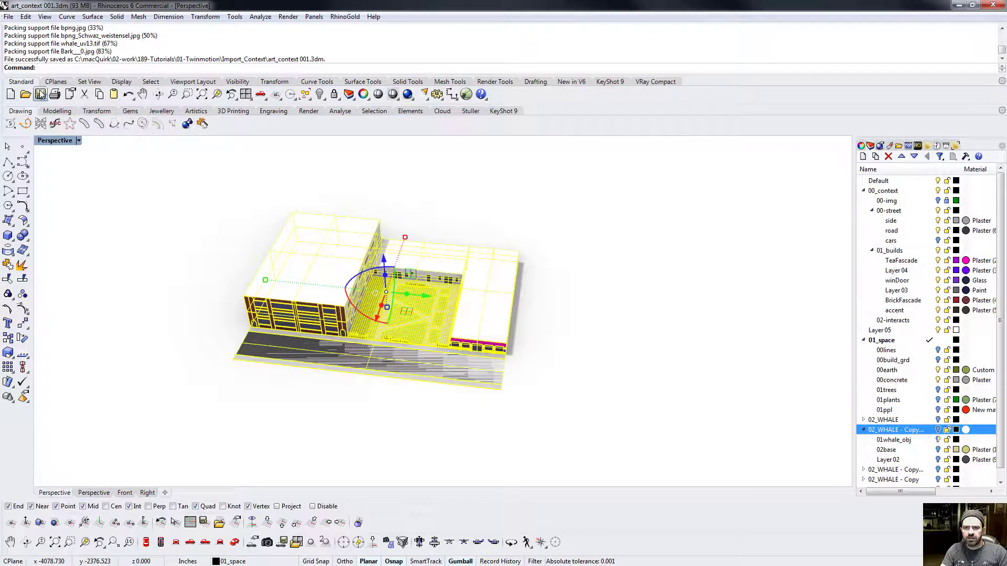
pyautogui.rightClick(40, 93)
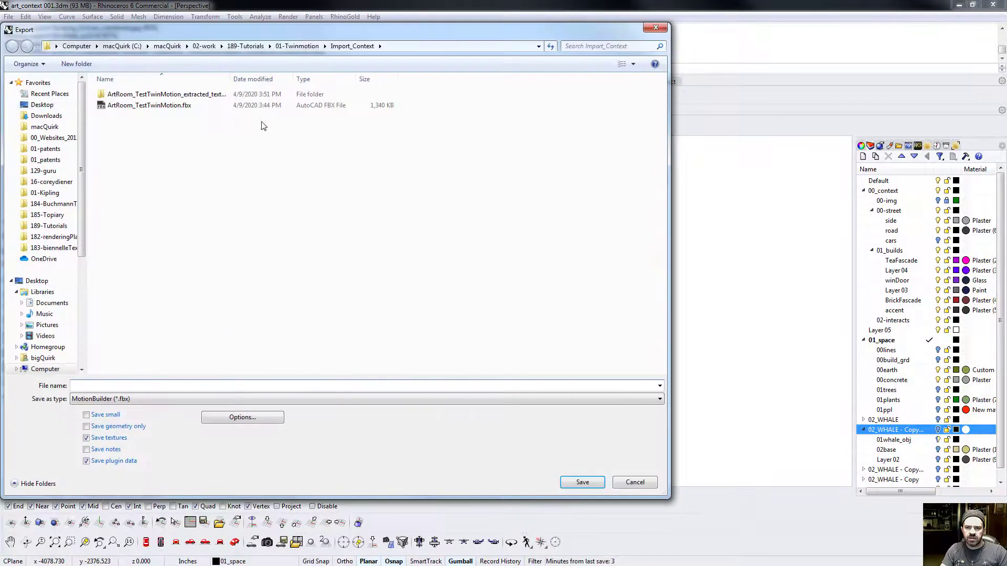
pyautogui.click(198, 107)
pyautogui.click(583, 481)
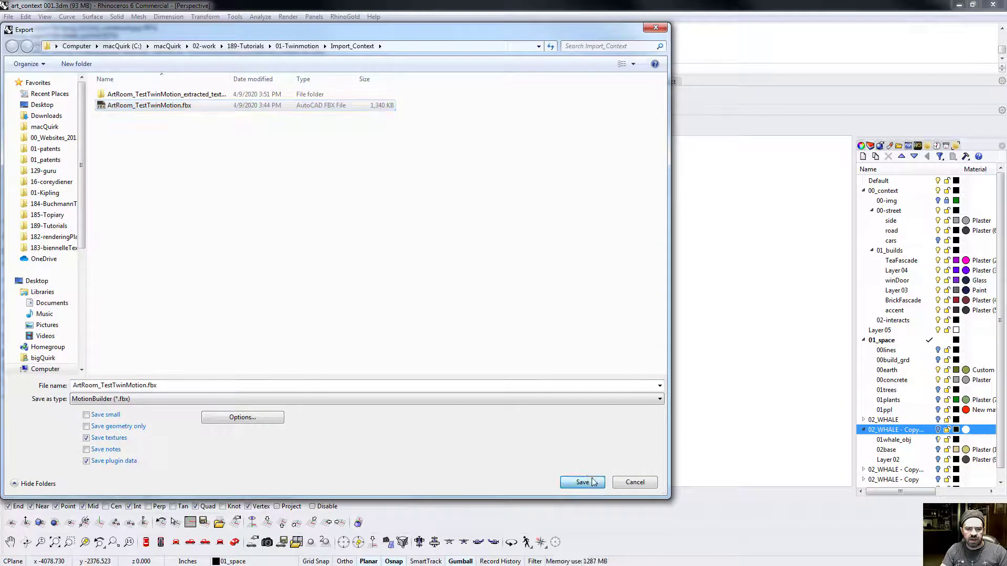
pyautogui.click(517, 326)
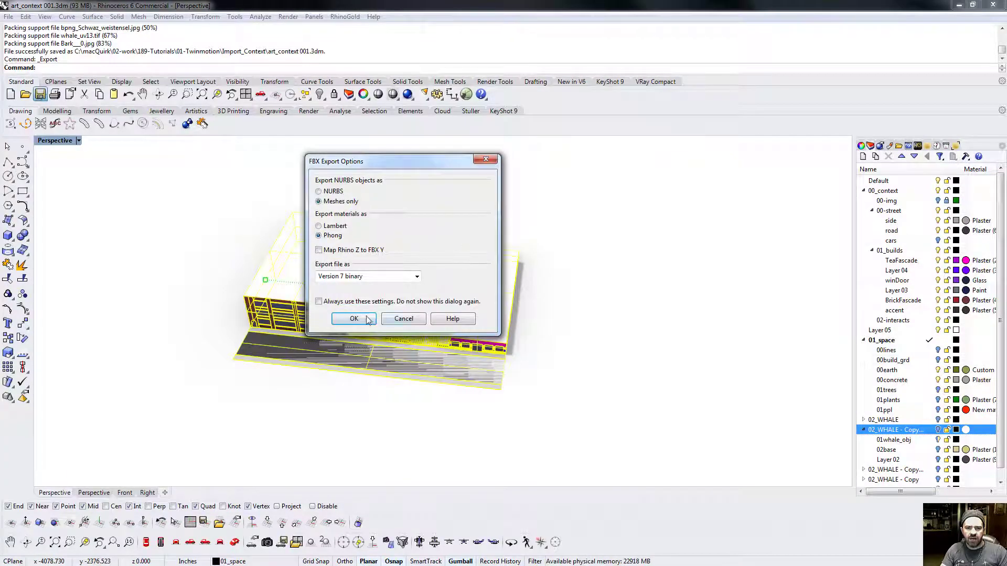
pyautogui.click(367, 320)
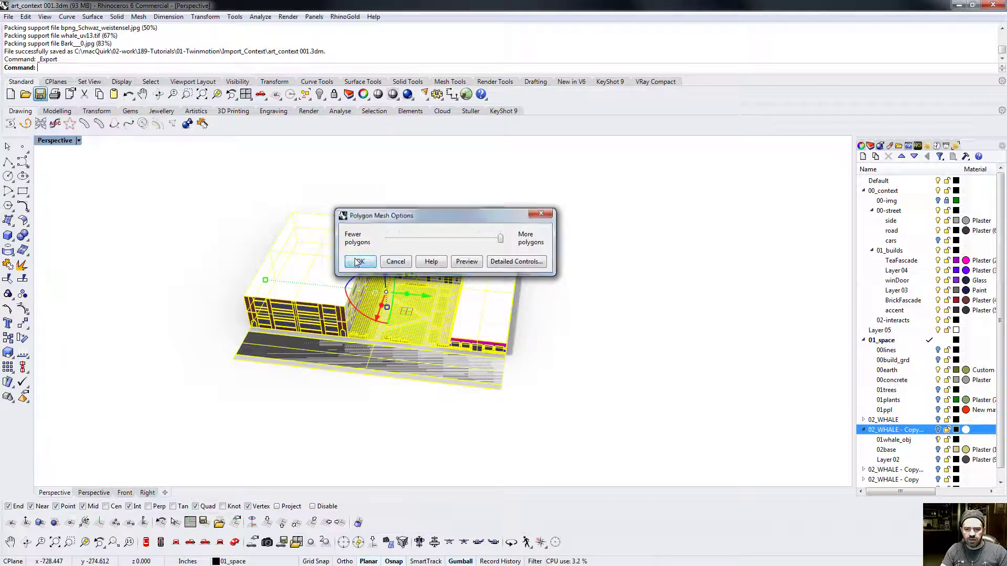
pyautogui.click(359, 262)
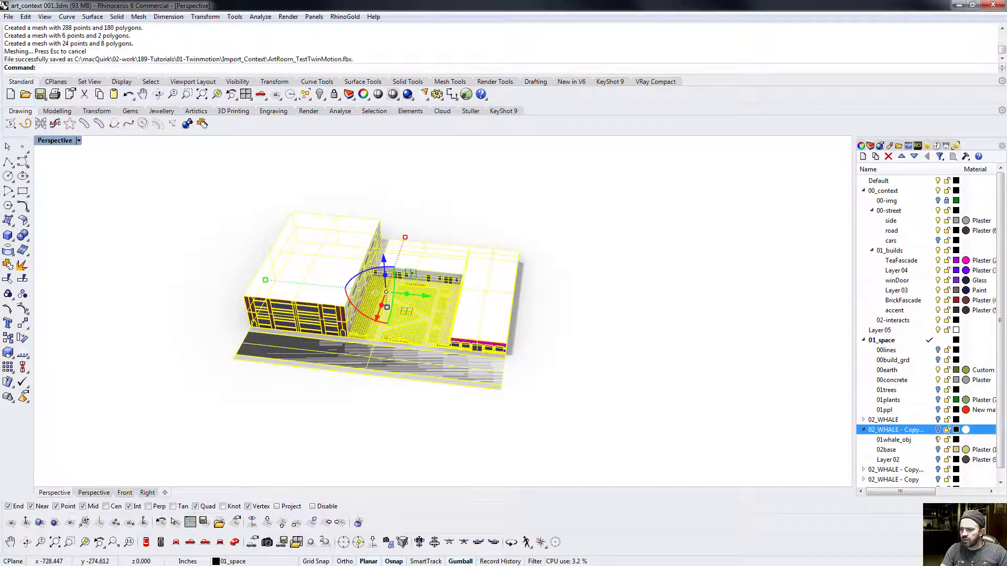
# Switch back to Twinmotion and start a new scene without saving the current project
pyautogui.hotkey('alt', 'Tab')
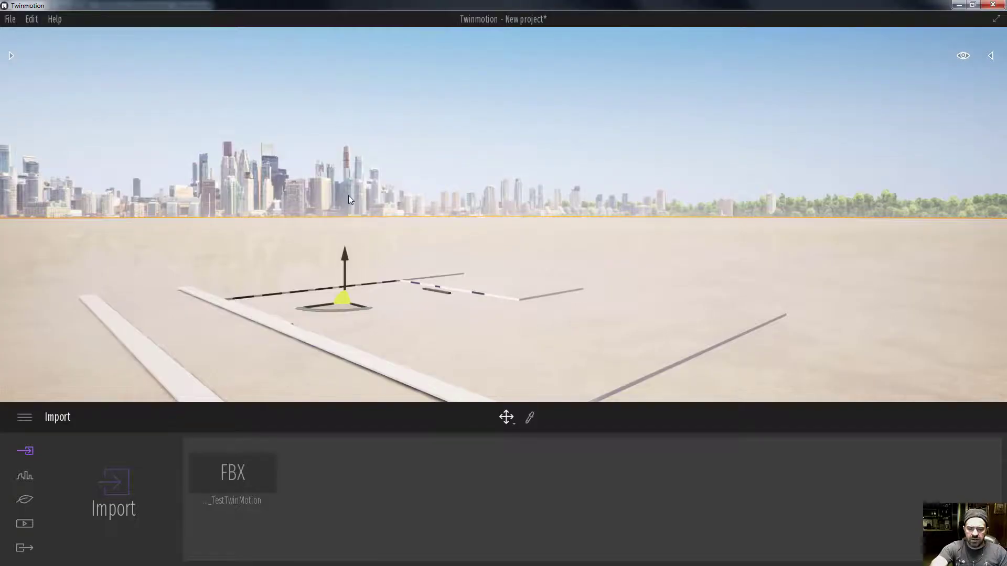
pyautogui.click(9, 21)
pyautogui.click(20, 38)
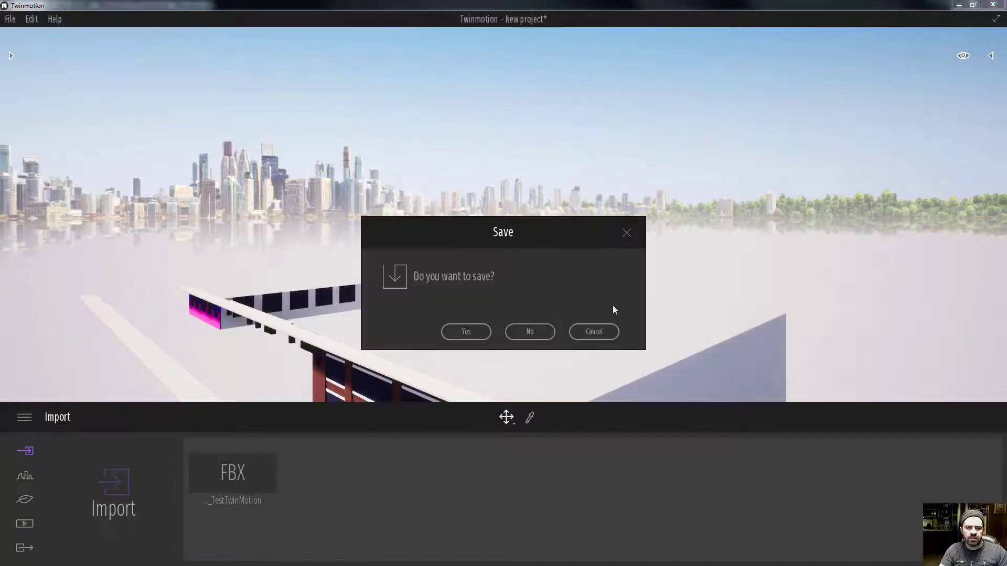
pyautogui.click(530, 332)
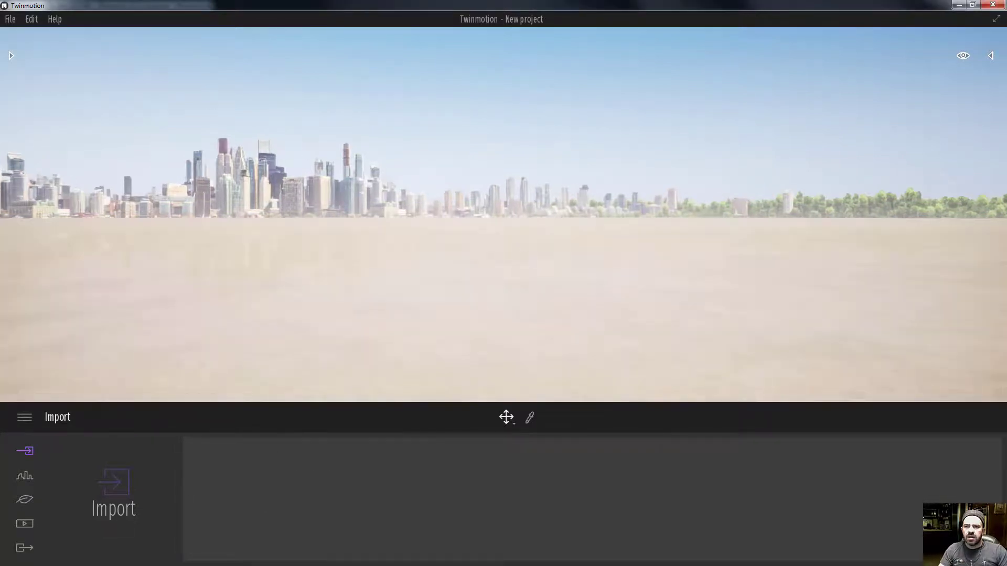
# Start a geometry import with Up Axis set to Z up and Collapse set to Keep hierarchy
pyautogui.click(12, 19)
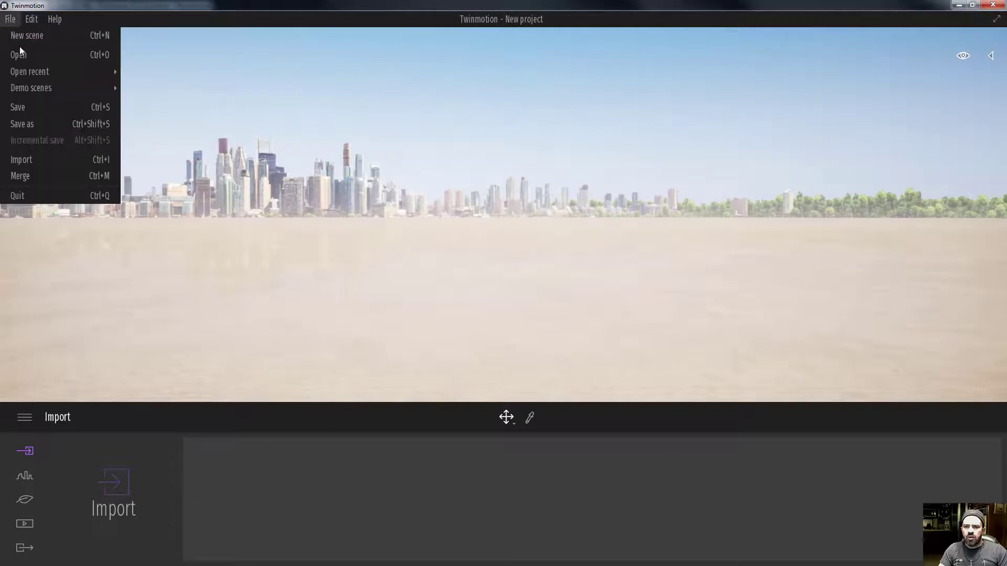
pyautogui.click(35, 161)
pyautogui.click(417, 296)
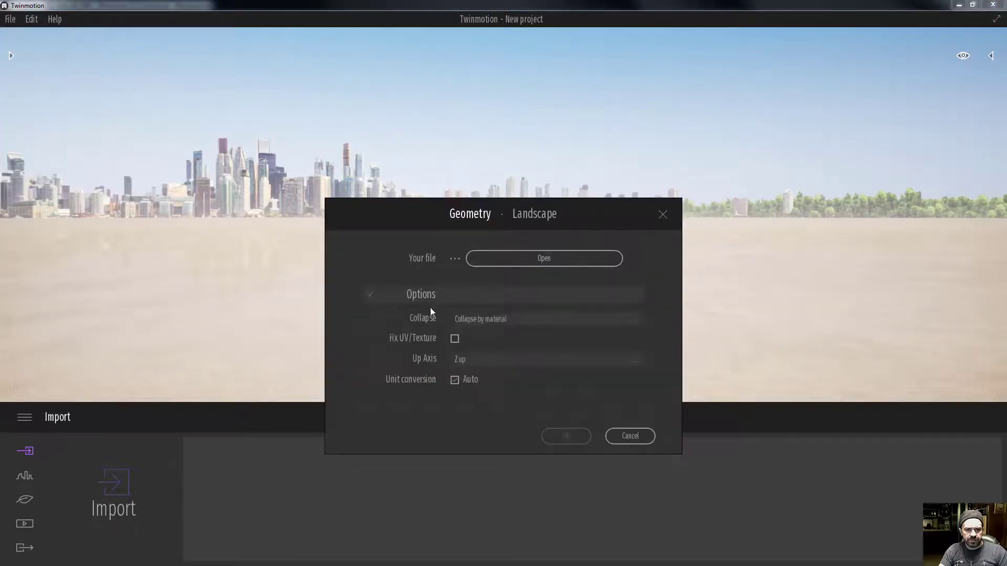
pyautogui.click(471, 358)
pyautogui.click(484, 356)
pyautogui.click(527, 321)
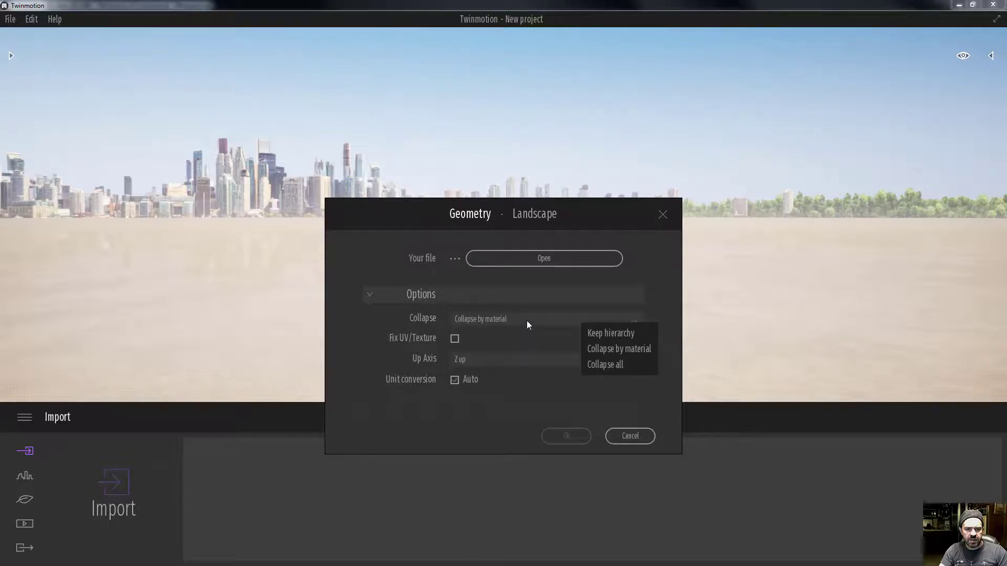
pyautogui.click(590, 333)
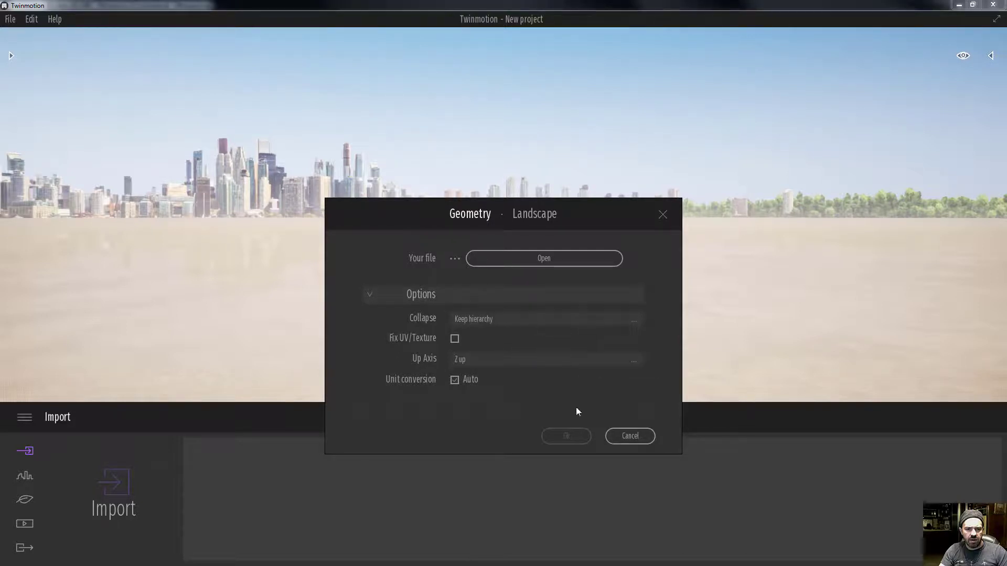
# Choose ArtRoom_TestTwinMotion.fbx as the file and import it
pyautogui.click(514, 256)
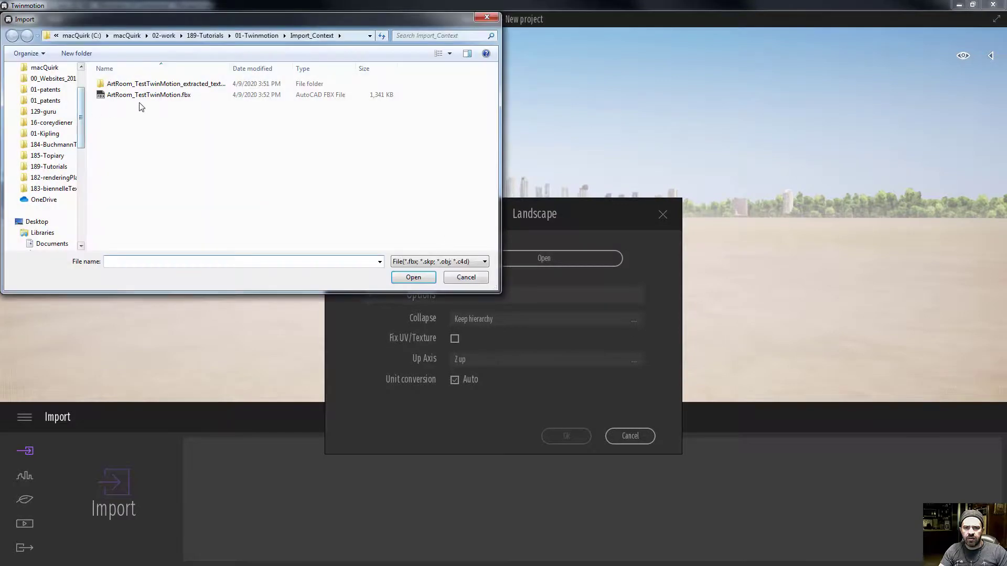
pyautogui.doubleClick(147, 94)
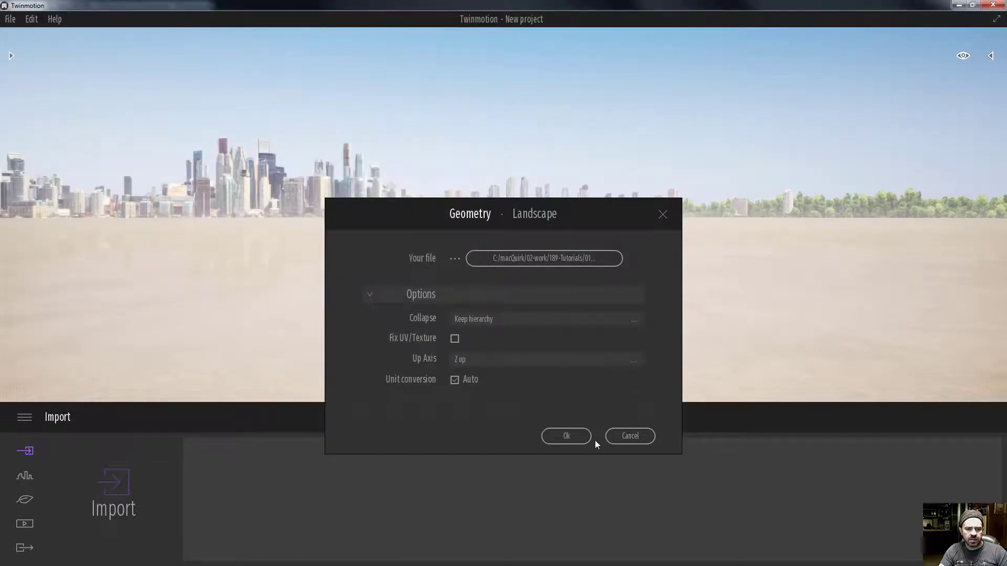
pyautogui.click(588, 438)
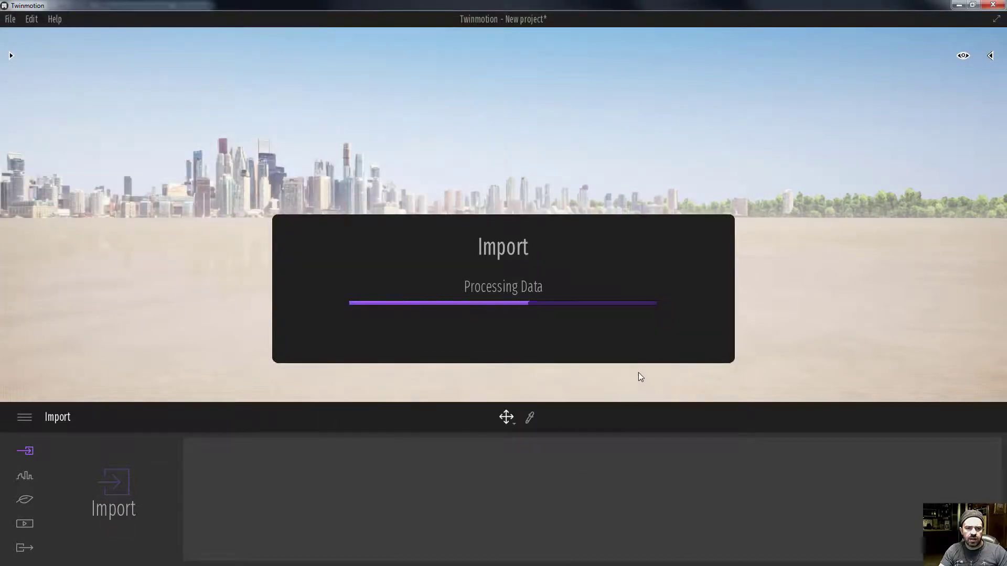
# Examine the imported buildings, courtyard paths and street frontage to check the model's orientation
pyautogui.scroll(-10, 595, 294)
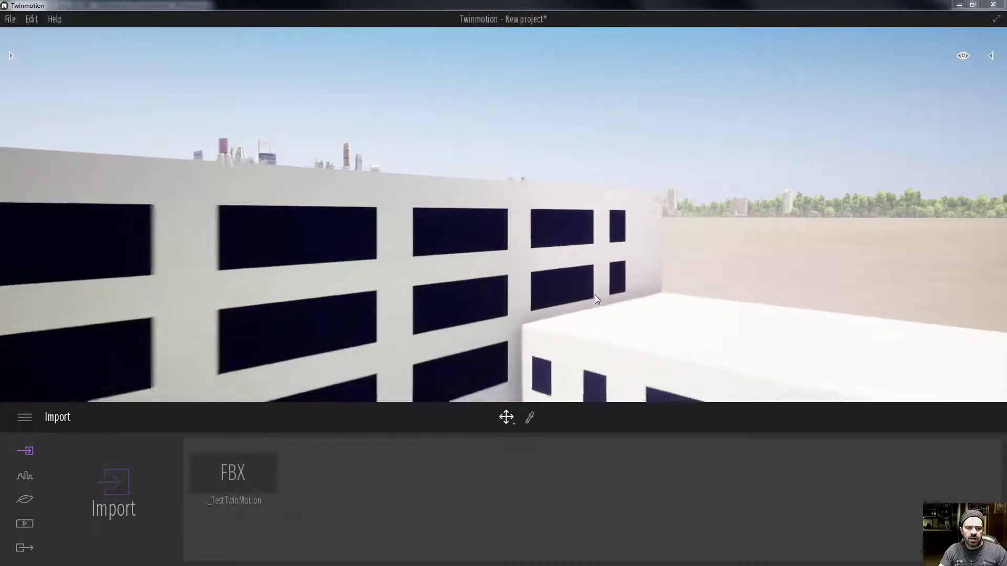
pyautogui.scroll(-5, 582, 292)
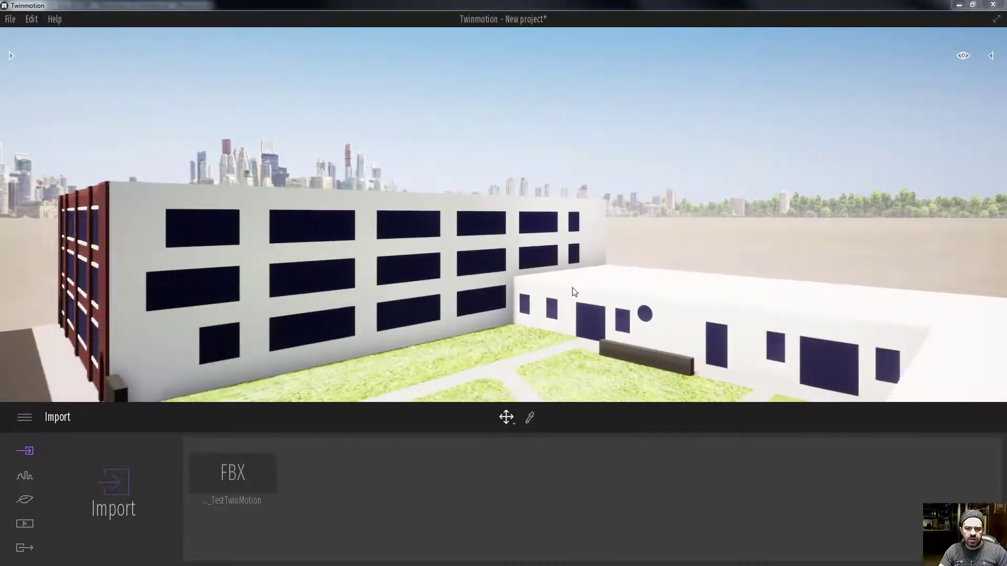
pyautogui.moveTo(472, 303); pyautogui.dragTo(450, 312, button='middle')
pyautogui.click(407, 276)
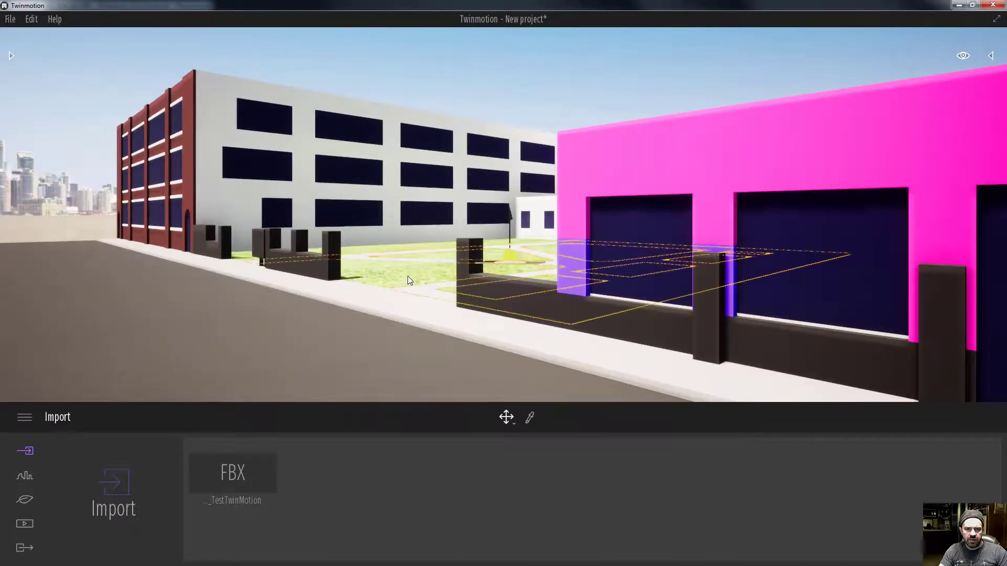
pyautogui.moveTo(408, 276); pyautogui.dragTo(430, 266, button='middle')
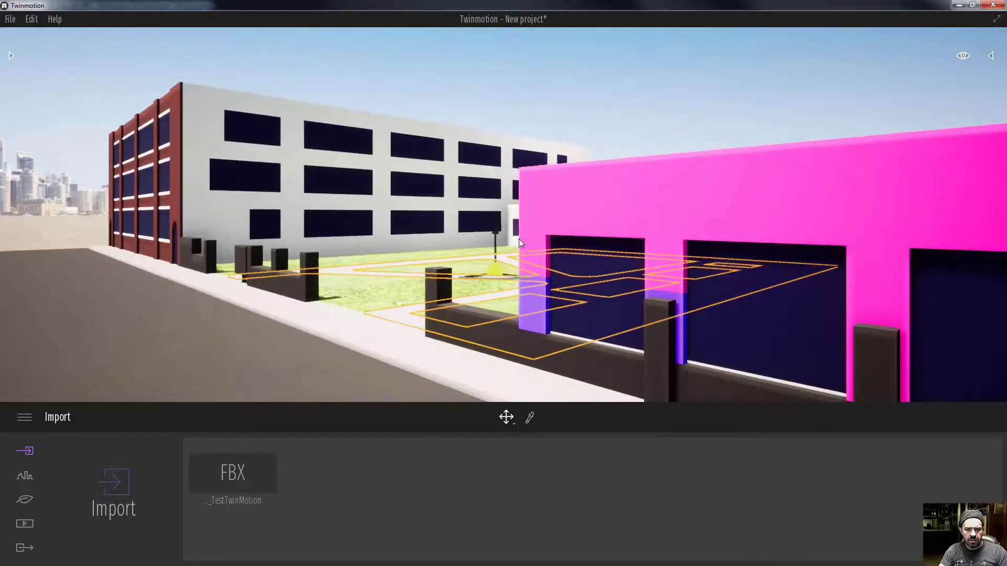
pyautogui.moveTo(473, 205)
pyautogui.mouseDown(button='middle')
pyautogui.moveTo(445, 252)
pyautogui.moveTo(475, 168)
pyautogui.moveTo(517, 209)
pyautogui.moveTo(462, 242)
pyautogui.moveTo(514, 215)
pyautogui.moveTo(456, 184)
pyautogui.moveTo(474, 209)
pyautogui.mouseUp(button='middle')
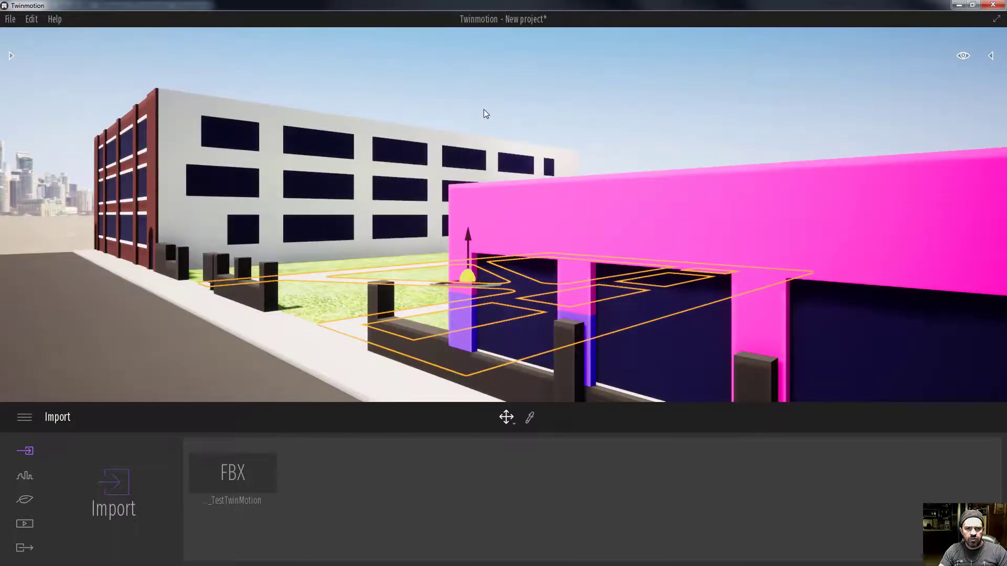
pyautogui.moveTo(475, 209); pyautogui.dragTo(674, 220, button='right')
pyautogui.moveTo(485, 106); pyautogui.dragTo(474, 106, button='right')
pyautogui.press('a')
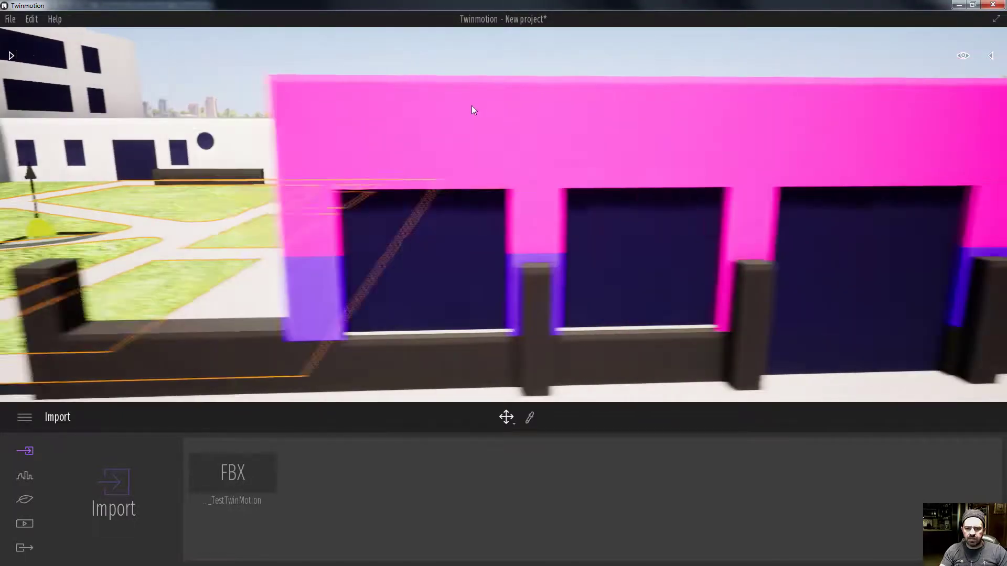
pyautogui.press('s')
pyautogui.press('d')
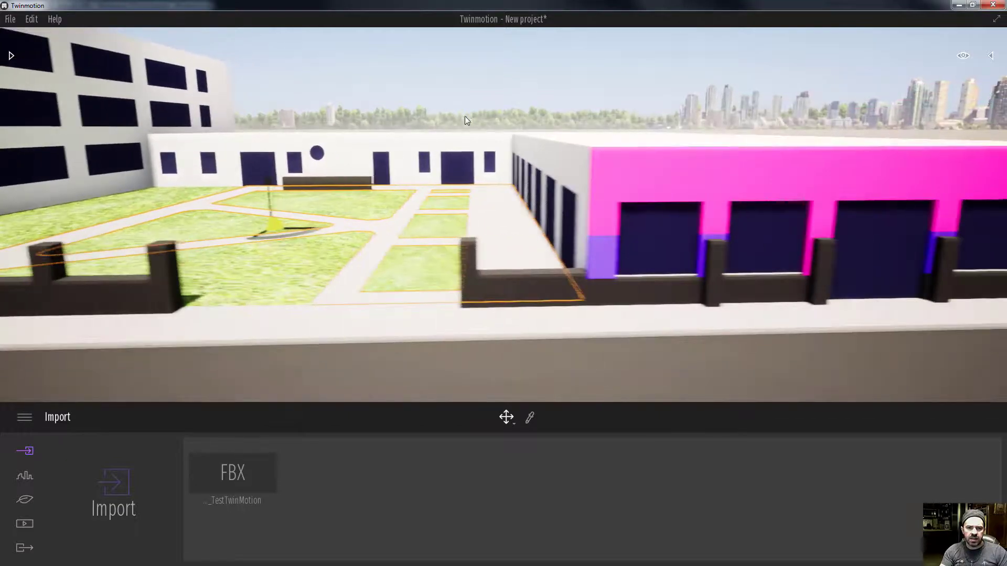
pyautogui.press('w')
# Fly around the courtyard entrance at low and high viewpoints to examine the facades, low walls and lawns
pyautogui.moveTo(465, 115); pyautogui.dragTo(404, 86, button='right')
pyautogui.press('s')
pyautogui.press('s')
pyautogui.press('s')
pyautogui.press('s')
pyautogui.press('a')
pyautogui.moveTo(558, 107); pyautogui.dragTo(558, 114, button='right')
pyautogui.press('d')
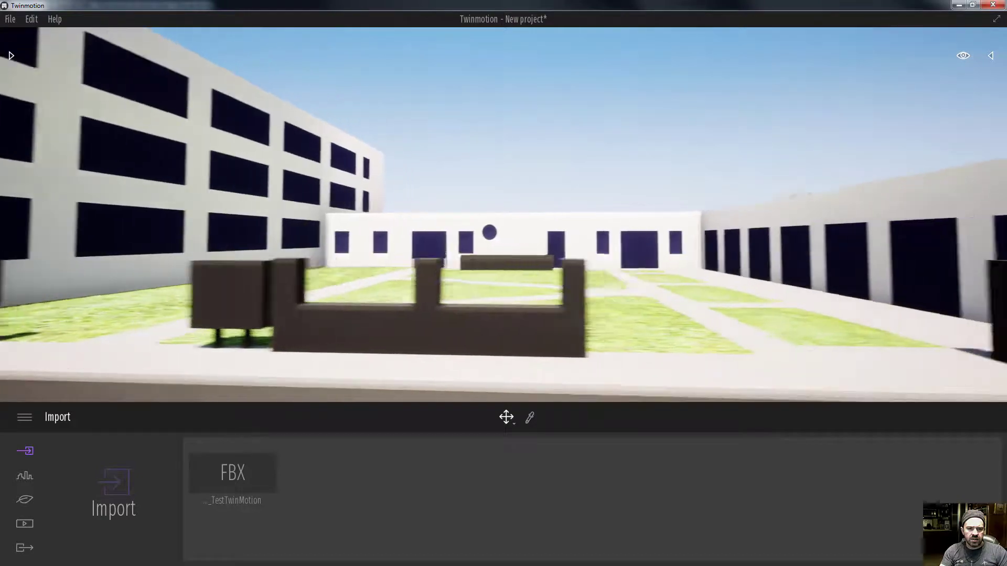
pyautogui.press('w')
pyautogui.press('s')
pyautogui.press('s')
pyautogui.press('a')
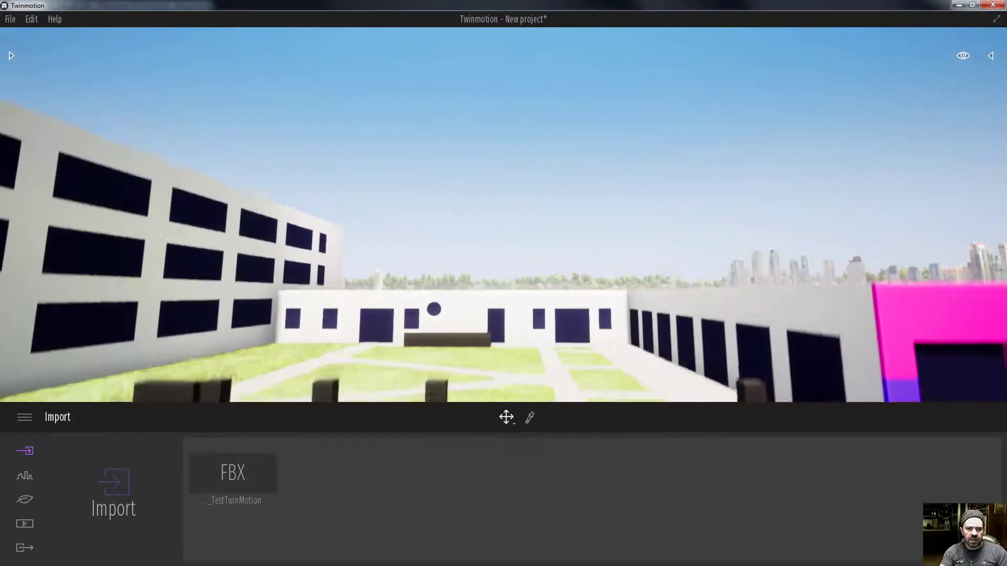
pyautogui.press('q')
pyautogui.press('e')
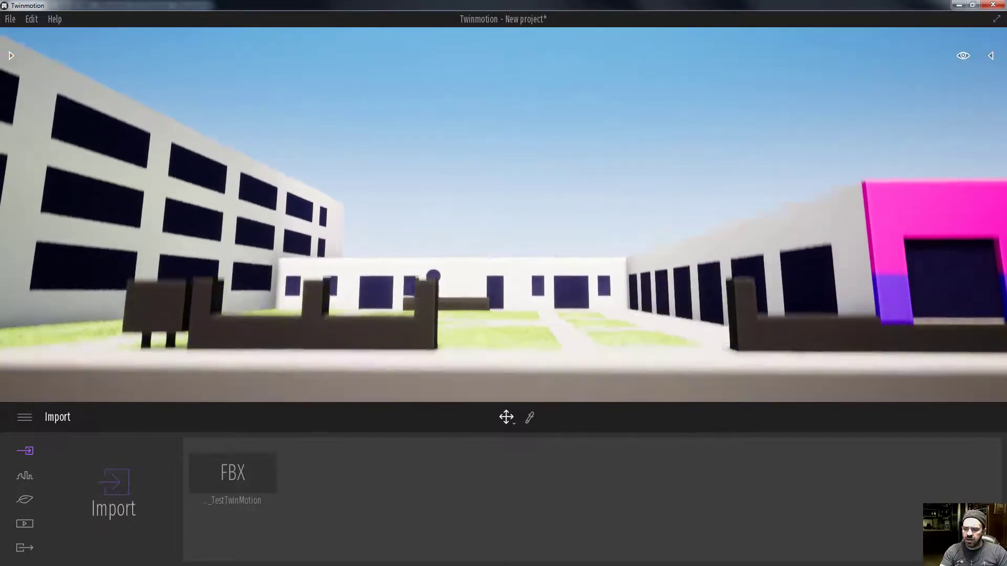
pyautogui.press('w')
pyautogui.press('w')
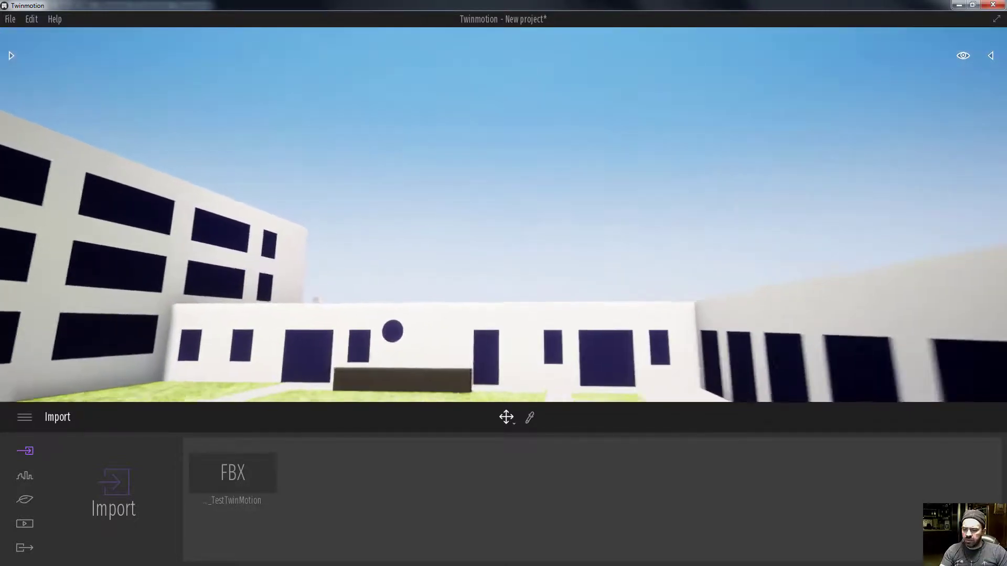
pyautogui.press('a')
pyautogui.press('s')
pyautogui.press('q')
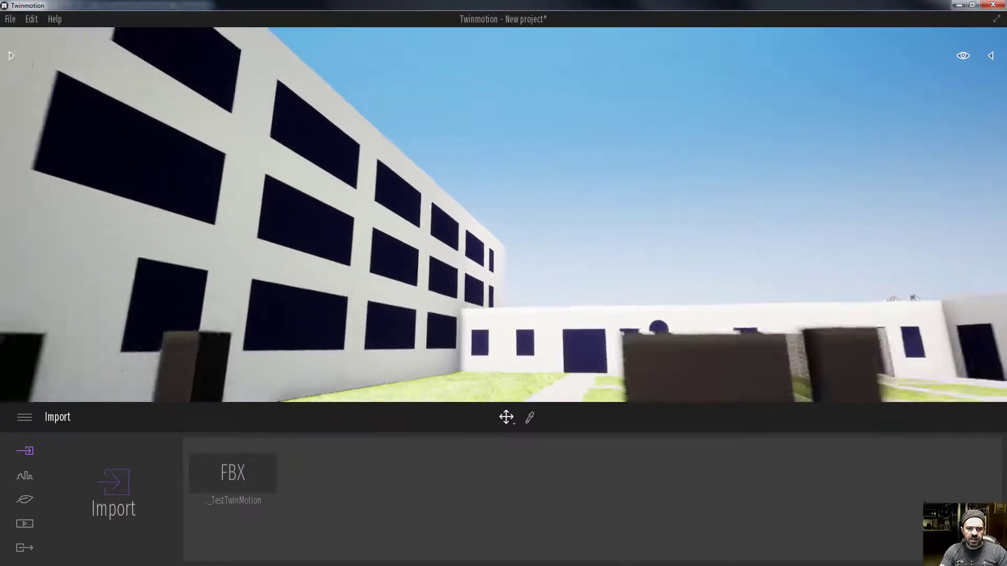
pyautogui.press('d')
pyautogui.press('w')
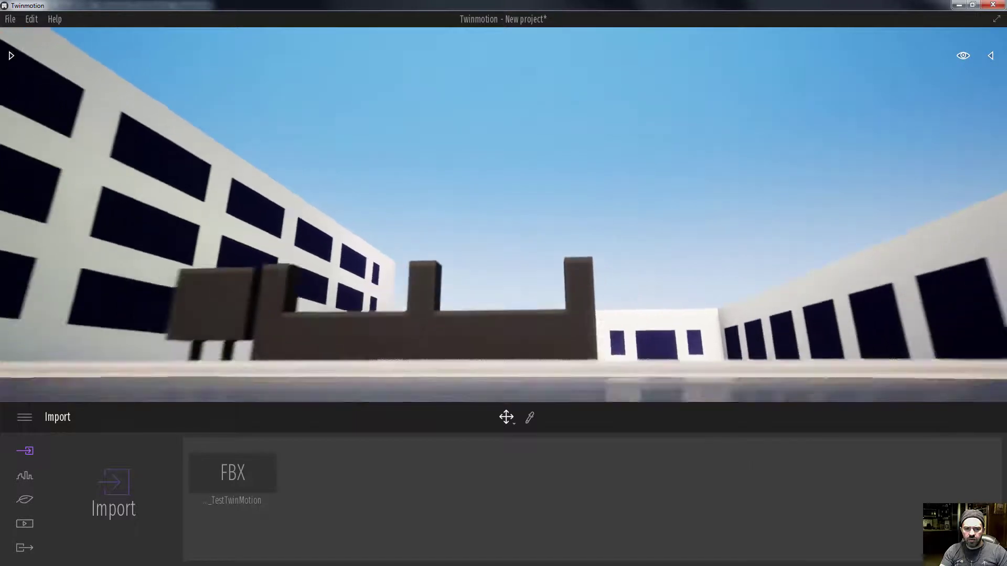
pyautogui.press('w')
pyautogui.press('s')
pyautogui.moveTo(580, 145); pyautogui.dragTo(580, 220, button='right')
pyautogui.press('e')
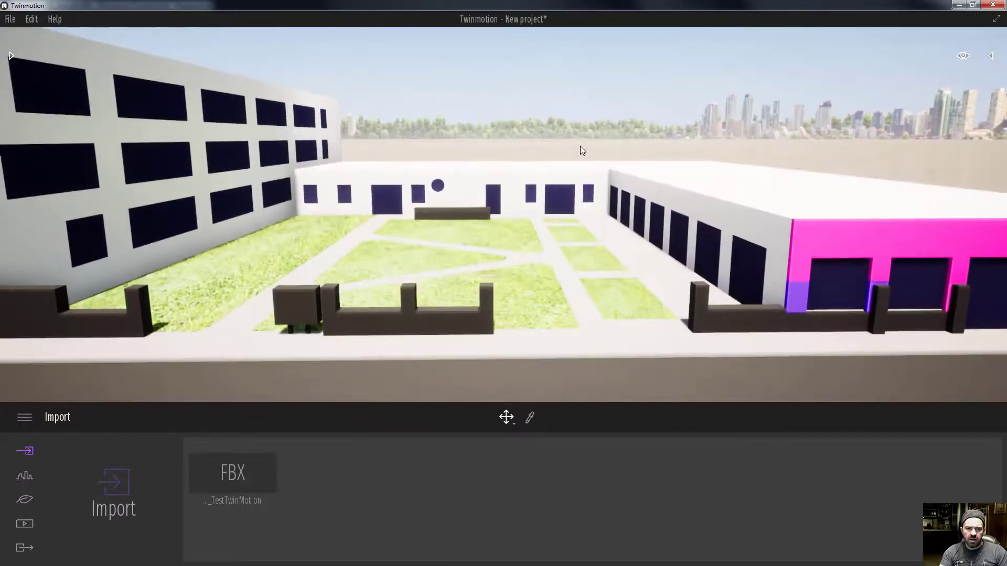
# Move along the street front to view the courtyard together with the red building's facade
pyautogui.moveTo(577, 146); pyautogui.dragTo(510, 107, button='right')
pyautogui.press('w')
pyautogui.press('w')
pyautogui.press('d')
pyautogui.press('s')
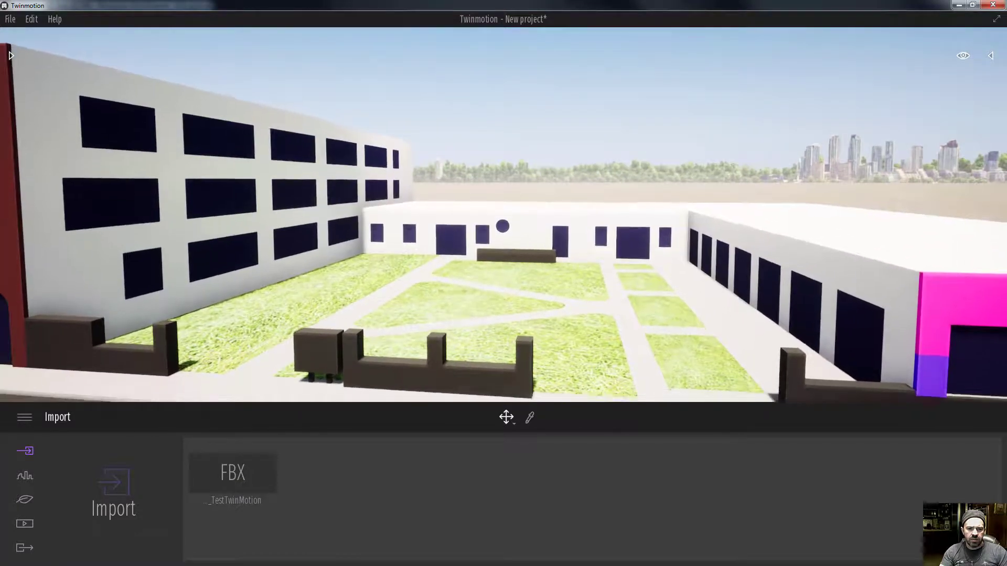
pyautogui.press('s')
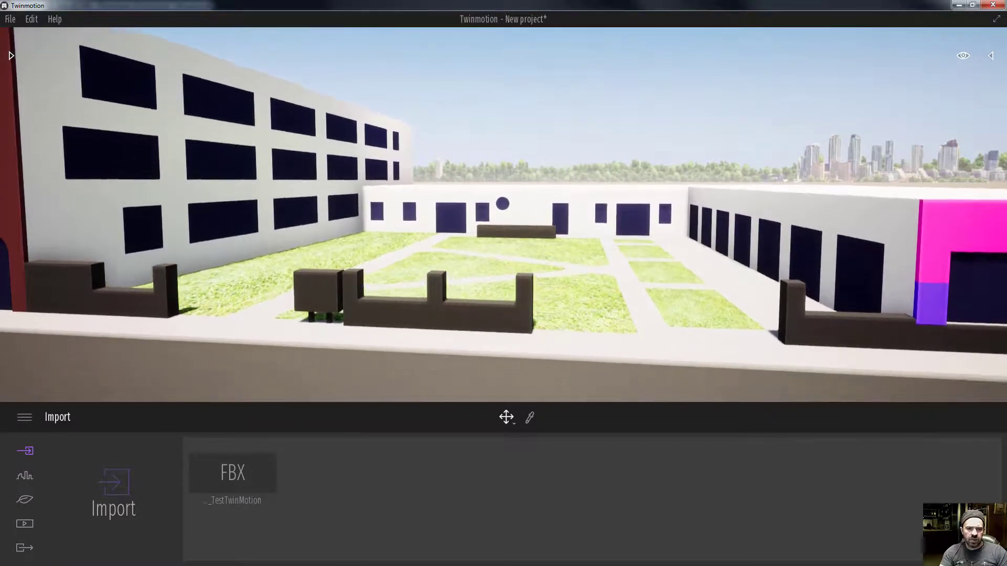
pyautogui.moveTo(510, 107)
pyautogui.mouseDown(button='right')
pyautogui.moveTo(557, 89)
pyautogui.moveTo(516, 91)
pyautogui.mouseUp(button='right')
pyautogui.press('w')
pyautogui.moveTo(516, 90); pyautogui.dragTo(463, 90)
pyautogui.press('s')
pyautogui.moveTo(463, 90); pyautogui.dragTo(687, 137, button='right')
pyautogui.press('w')
pyautogui.press('d')
pyautogui.press('s')
pyautogui.press('a')
pyautogui.press('w')
pyautogui.press('w')
pyautogui.moveTo(535, 95); pyautogui.dragTo(509, 33, button='right')
pyautogui.press('s')
pyautogui.press('q')
pyautogui.press('w')
pyautogui.press('d')
pyautogui.press('a')
pyautogui.press('d')
pyautogui.press('w')
pyautogui.press('s')
pyautogui.press('a')
pyautogui.press('w')
pyautogui.press('d')
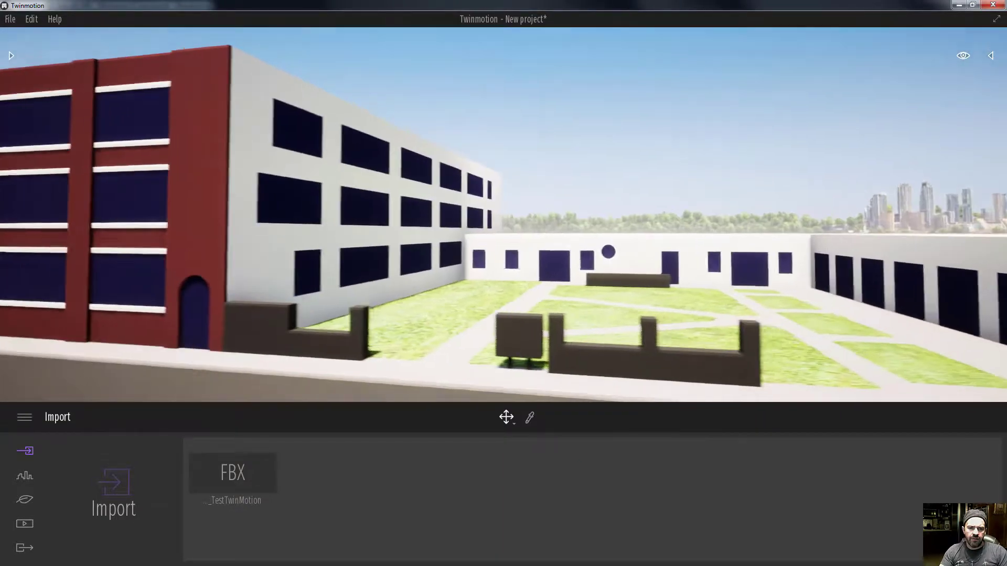
# Pick the red plaster material from the corner building's facade with the Material picker
pyautogui.moveTo(535, 367); pyautogui.dragTo(516, 376, button='right')
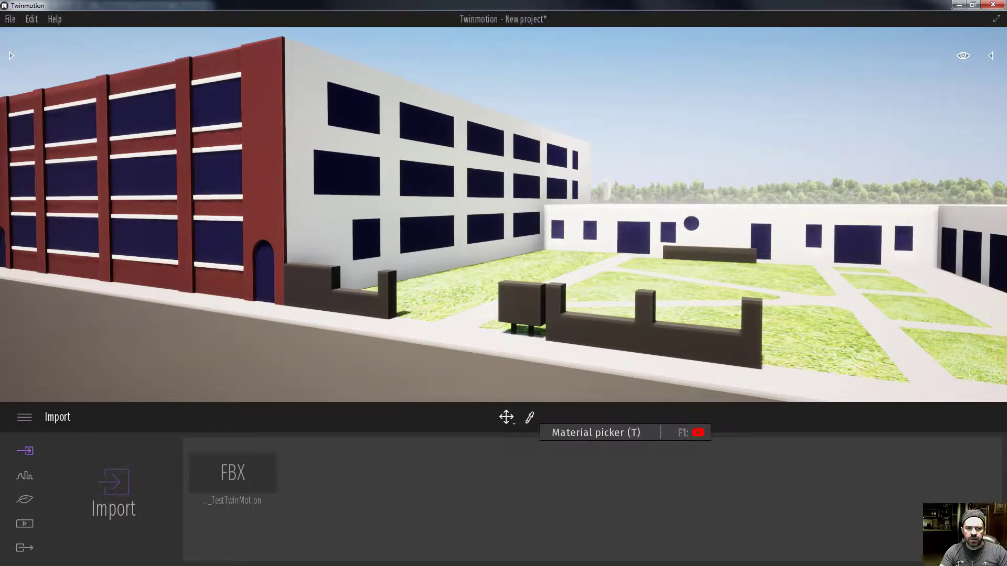
pyautogui.click(532, 418)
pyautogui.click(271, 188)
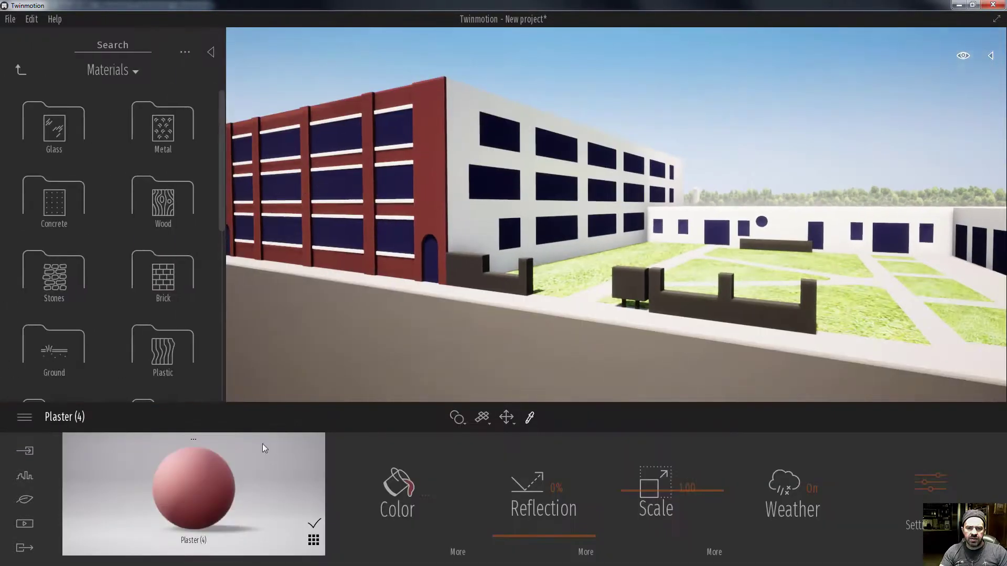